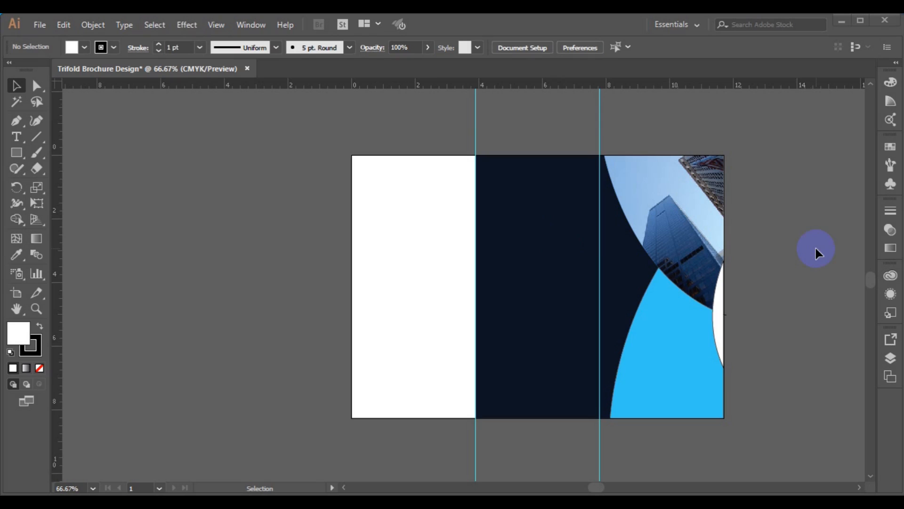
pyautogui.click(717, 338)
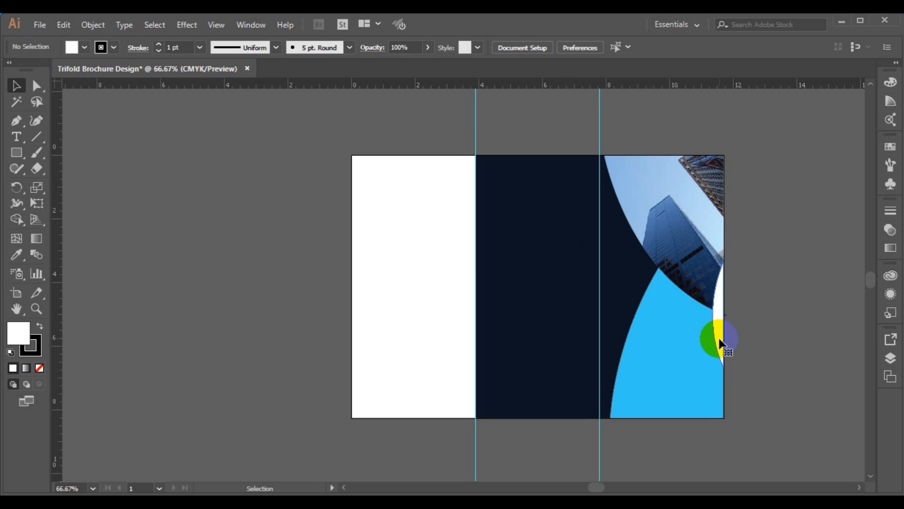
pyautogui.click(719, 343)
pyautogui.click(17, 349)
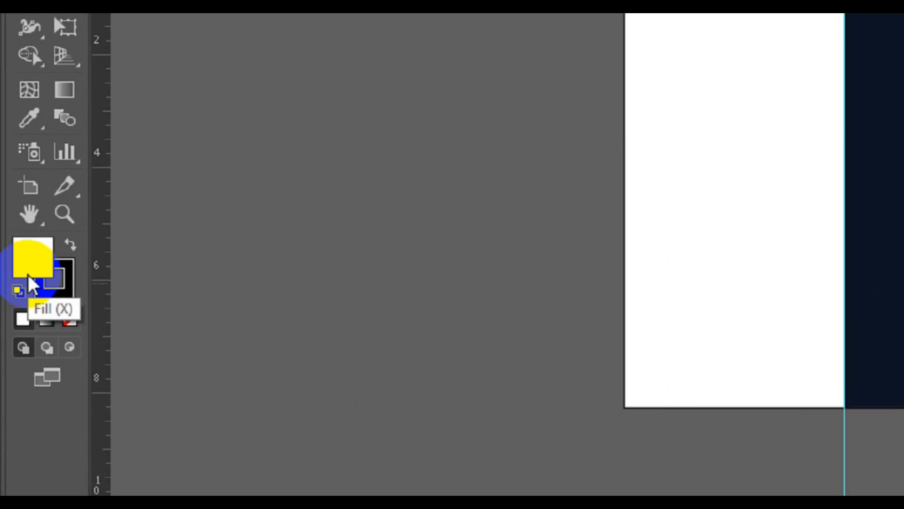
pyautogui.click(35, 258)
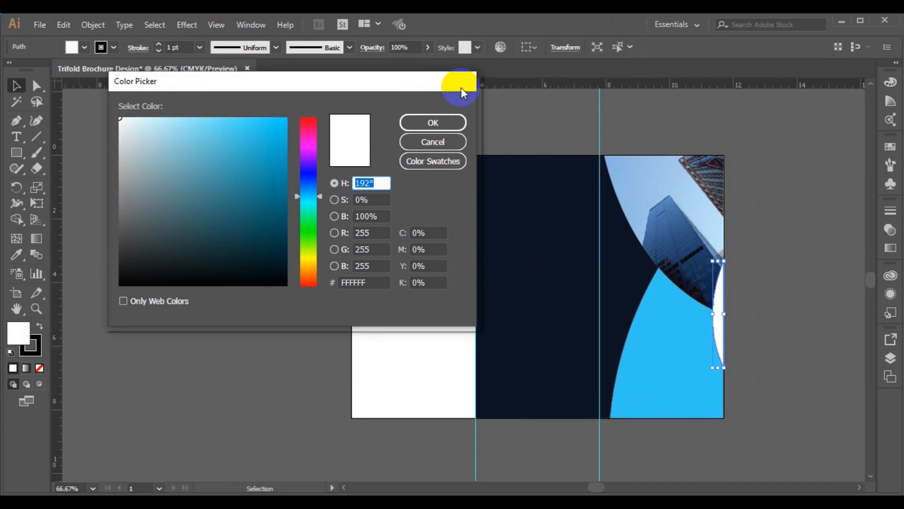
pyautogui.click(433, 142)
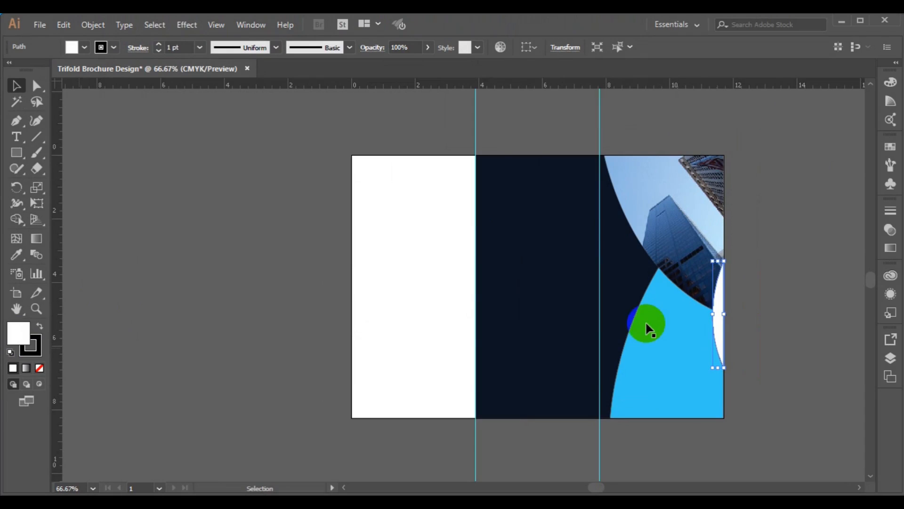
# Step: Copy the hex fill code 34C6F4 from the large light-blue curved shape
pyautogui.click(669, 342)
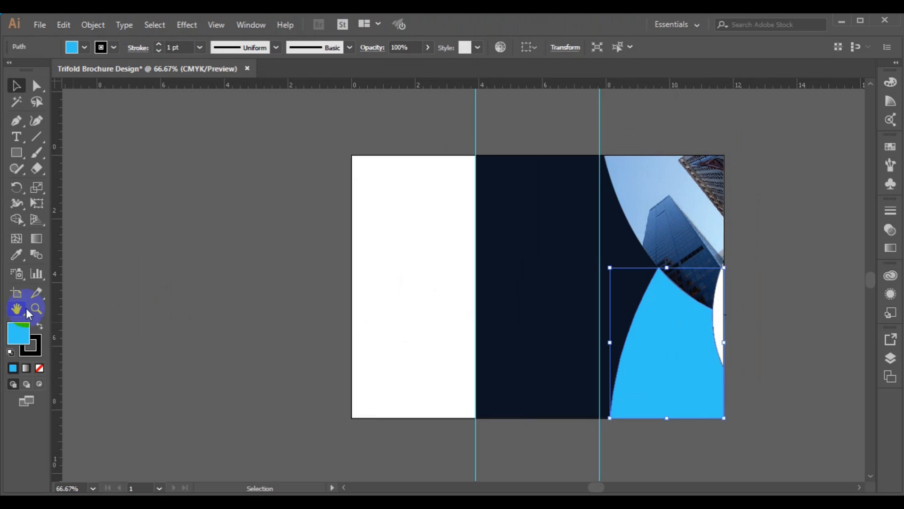
pyautogui.doubleClick(17, 338)
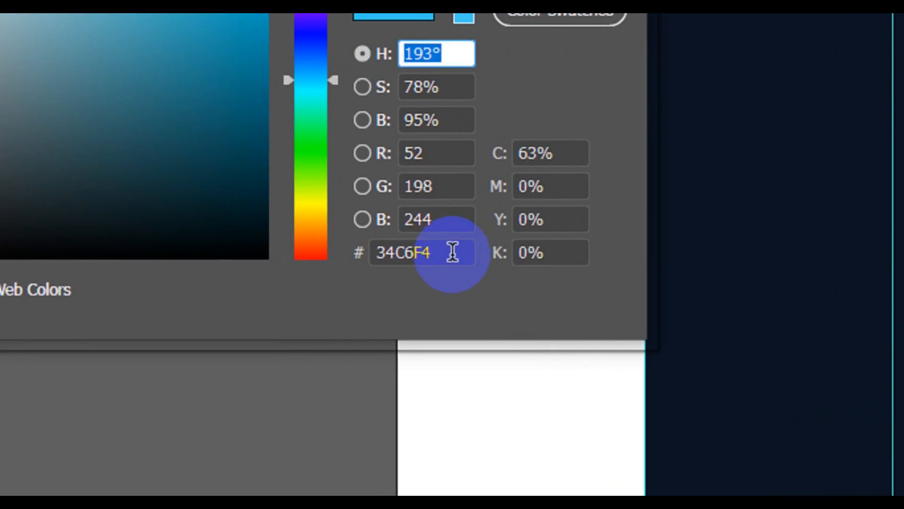
pyautogui.moveTo(452, 252); pyautogui.dragTo(375, 253)
pyautogui.rightClick(375, 253)
pyautogui.click(457, 340)
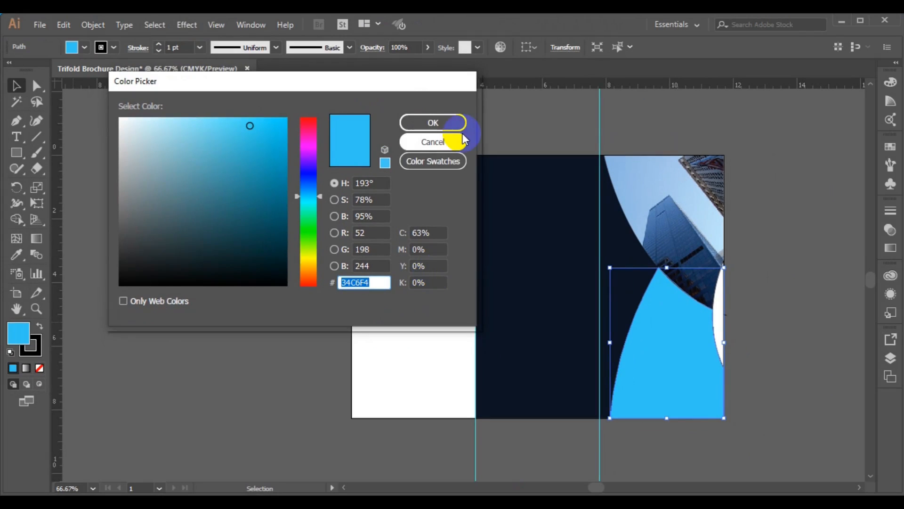
pyautogui.click(451, 117)
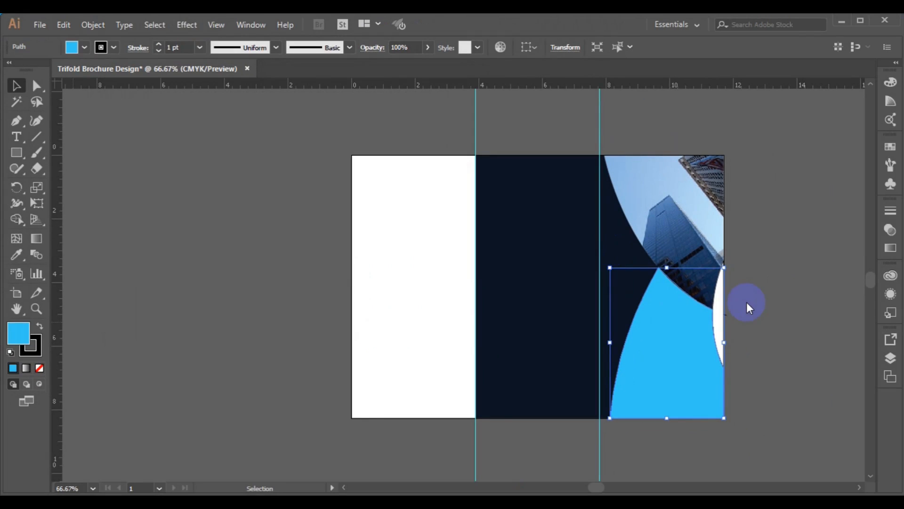
# Step: Fill the small white curved shape at the artboard's right edge with the copied colour 34C6F4
pyautogui.click(718, 310)
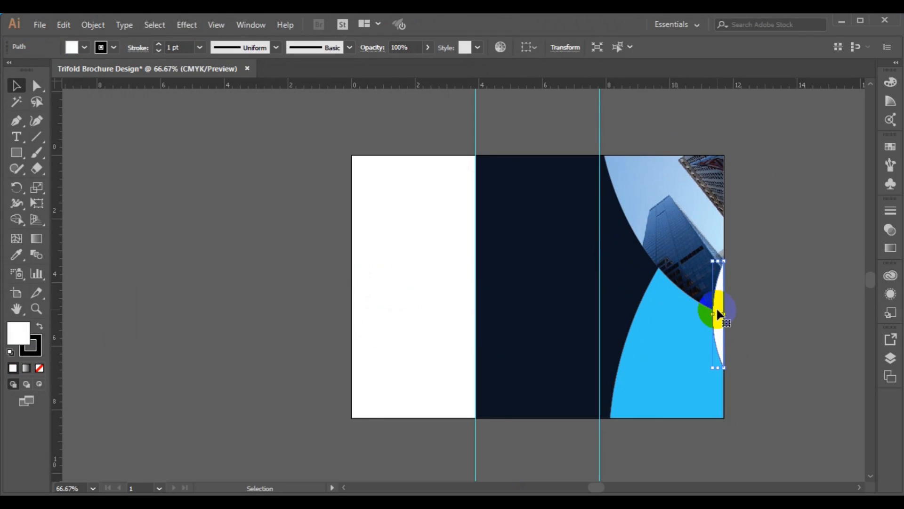
pyautogui.doubleClick(23, 335)
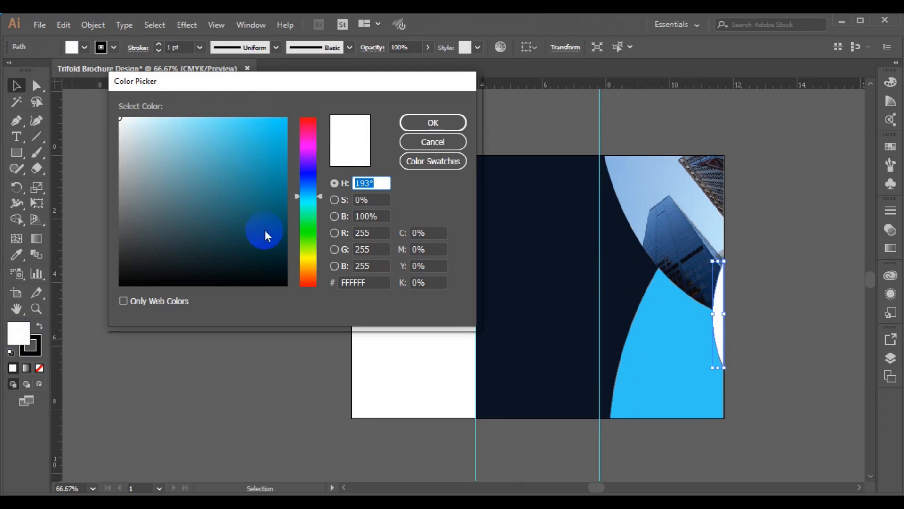
pyautogui.moveTo(374, 282); pyautogui.dragTo(336, 284)
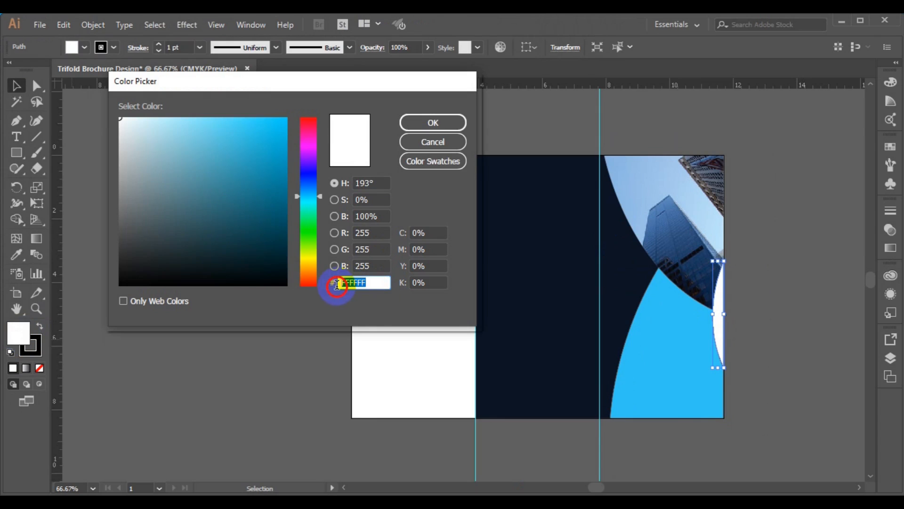
pyautogui.rightClick(346, 284)
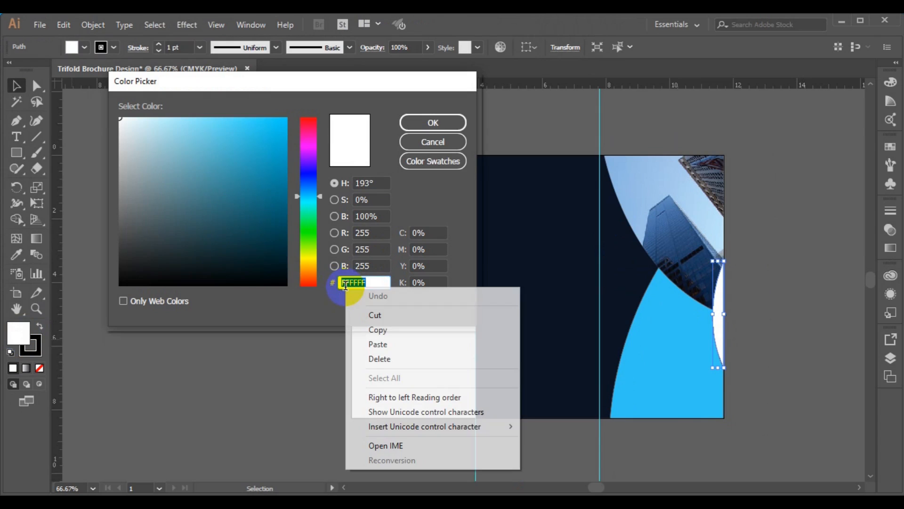
pyautogui.click(388, 343)
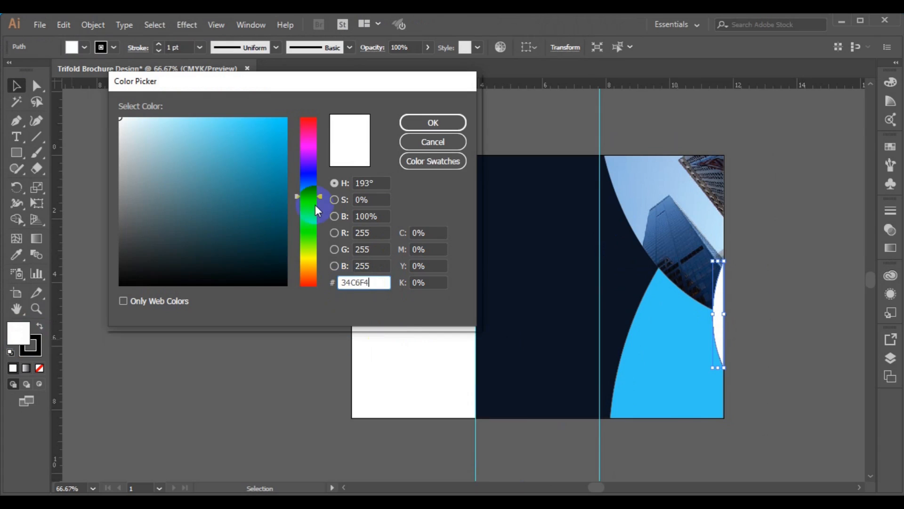
pyautogui.click(453, 122)
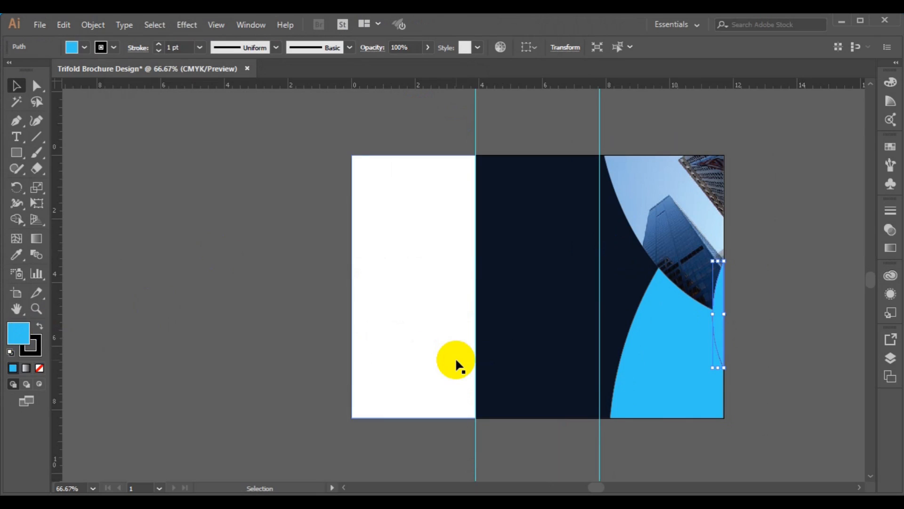
# Step: Darken the small edge shape's fill to the deeper blue 05B4DD and deselect it
pyautogui.doubleClick(23, 334)
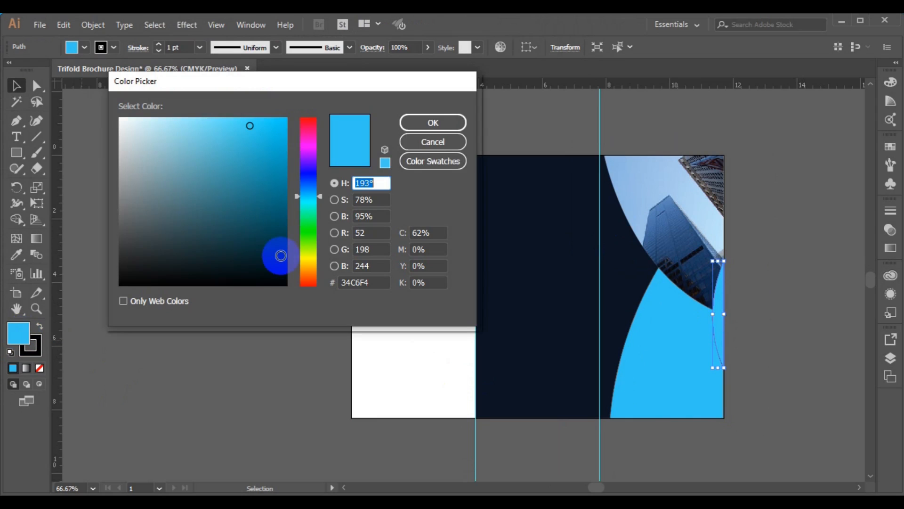
pyautogui.click(278, 131)
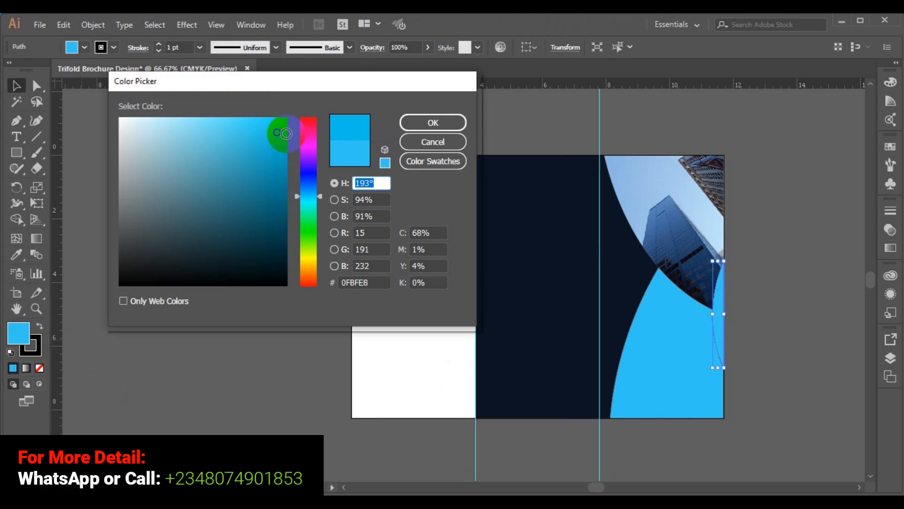
pyautogui.moveTo(279, 133); pyautogui.dragTo(284, 139)
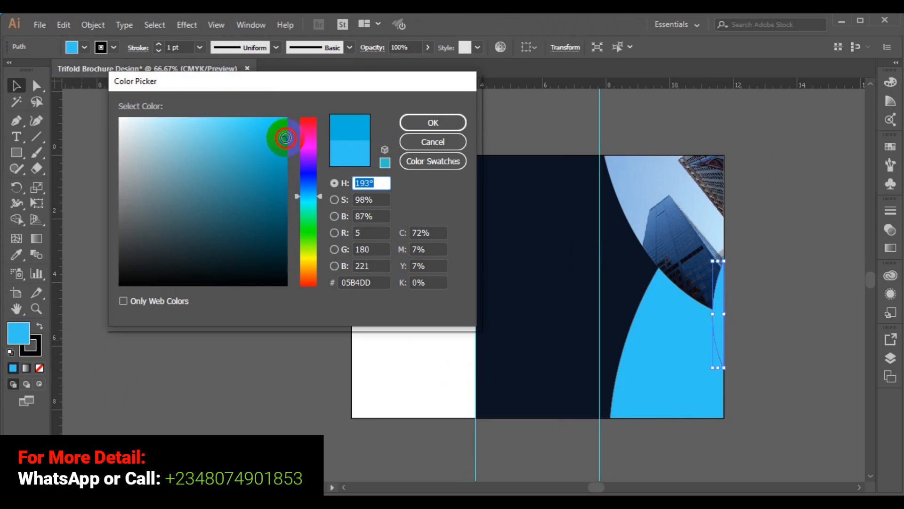
pyautogui.click(452, 122)
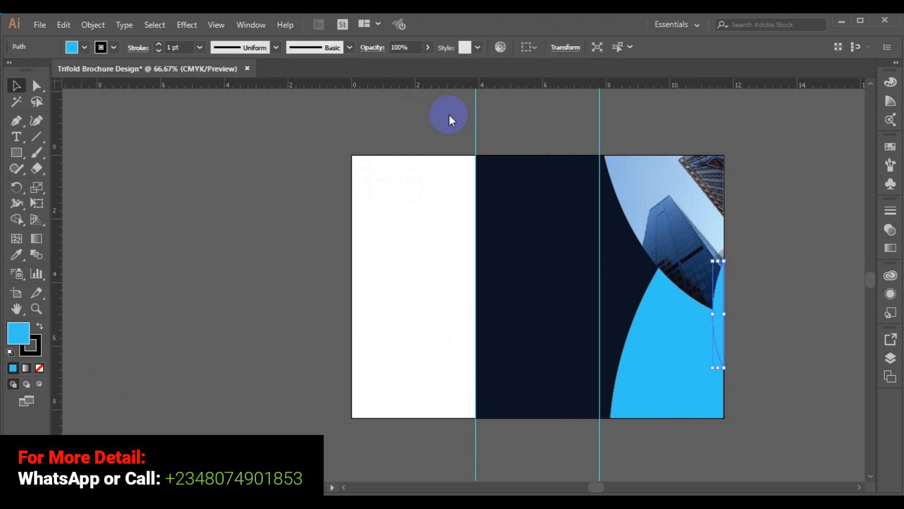
pyautogui.click(778, 247)
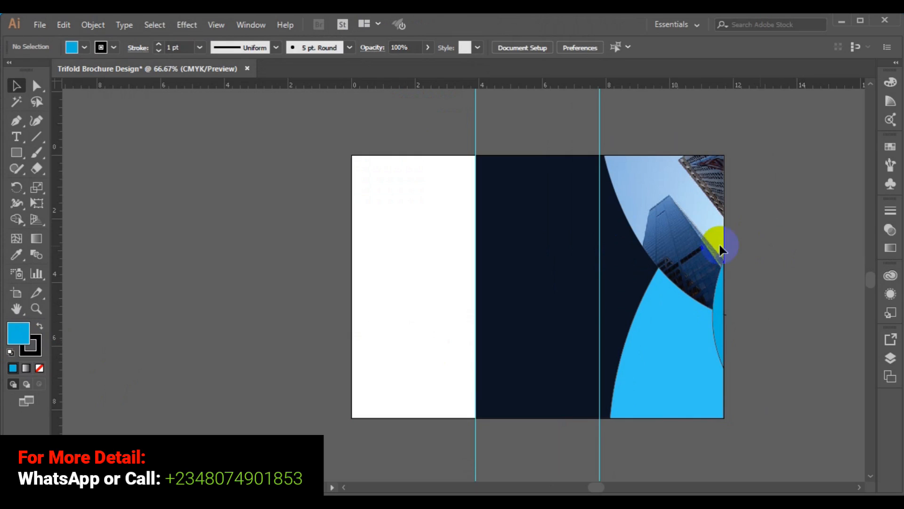
# Step: Remove the stroke from the white panel, the dark navy panel and both blue curved shapes together
pyautogui.moveTo(340, 166); pyautogui.dragTo(726, 358)
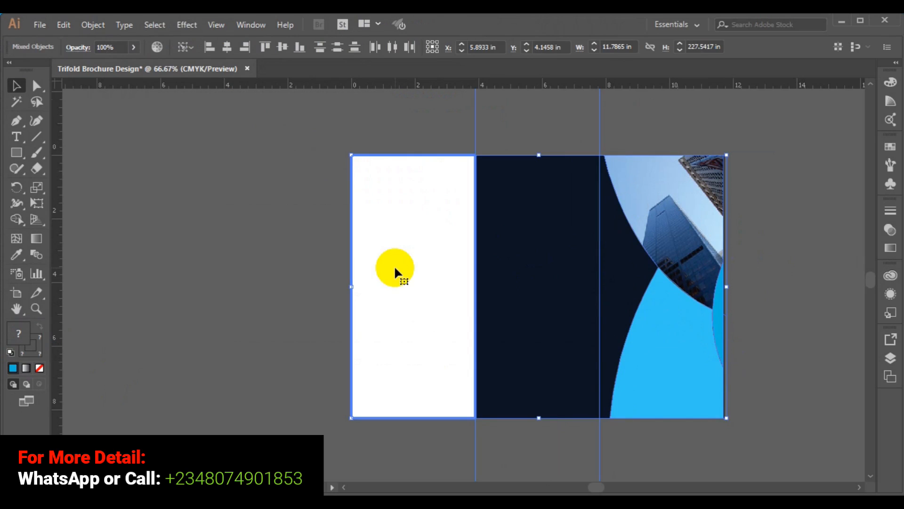
pyautogui.click(234, 282)
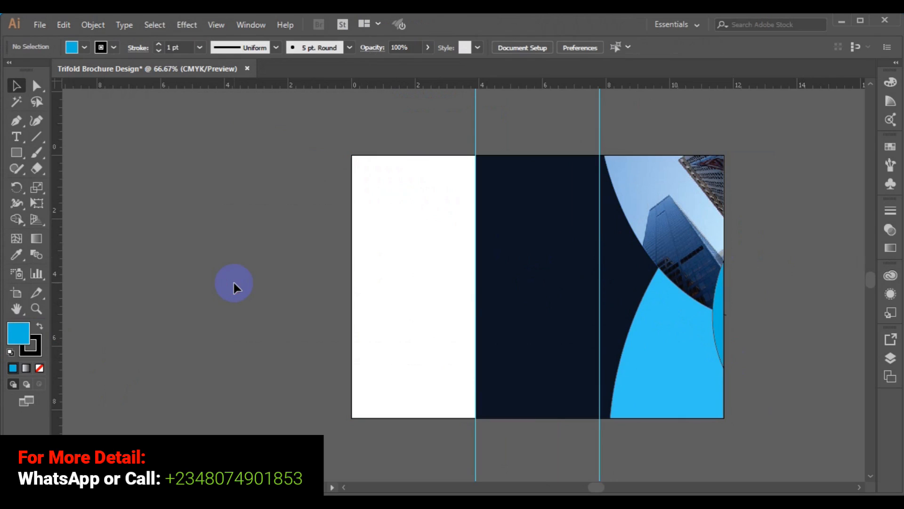
pyautogui.click(379, 270)
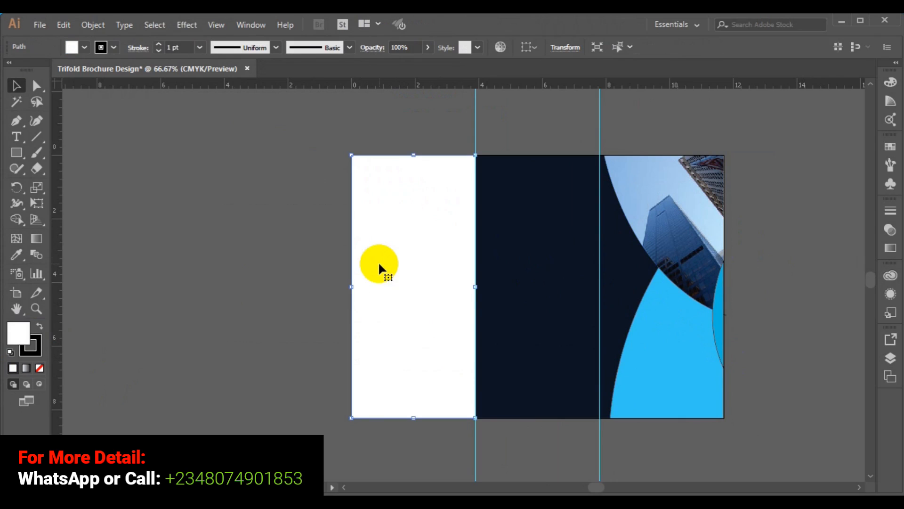
pyautogui.keyDown('shift'); pyautogui.click(547, 252); pyautogui.keyUp('shift')
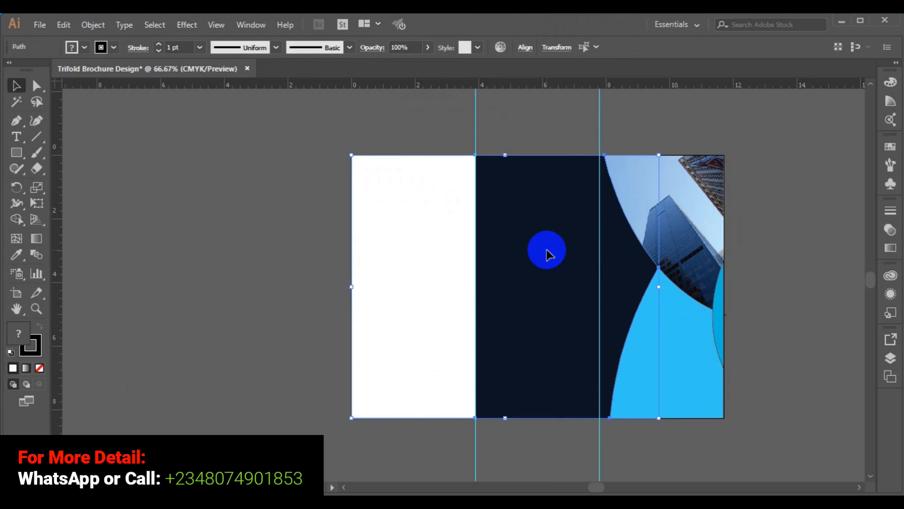
pyautogui.keyDown('shift'); pyautogui.click(668, 313); pyautogui.keyUp('shift')
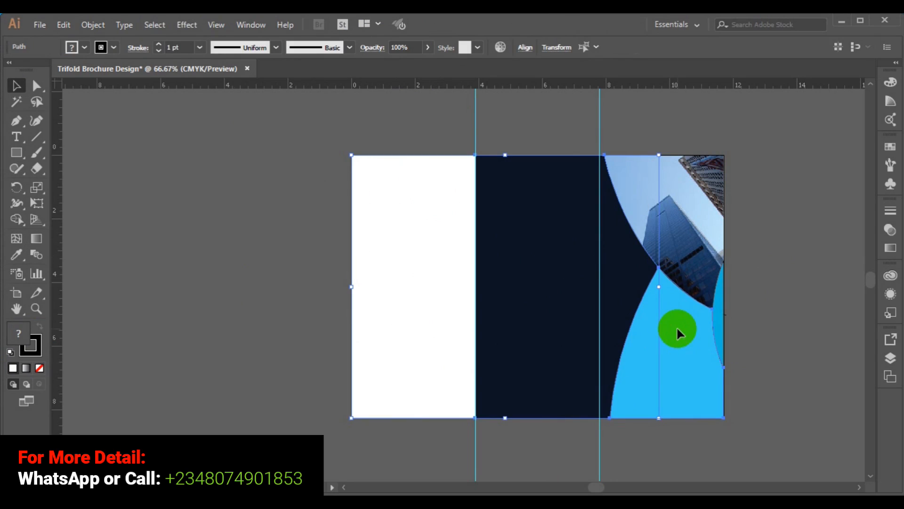
pyautogui.keyDown('shift'); pyautogui.click(720, 311); pyautogui.keyUp('shift')
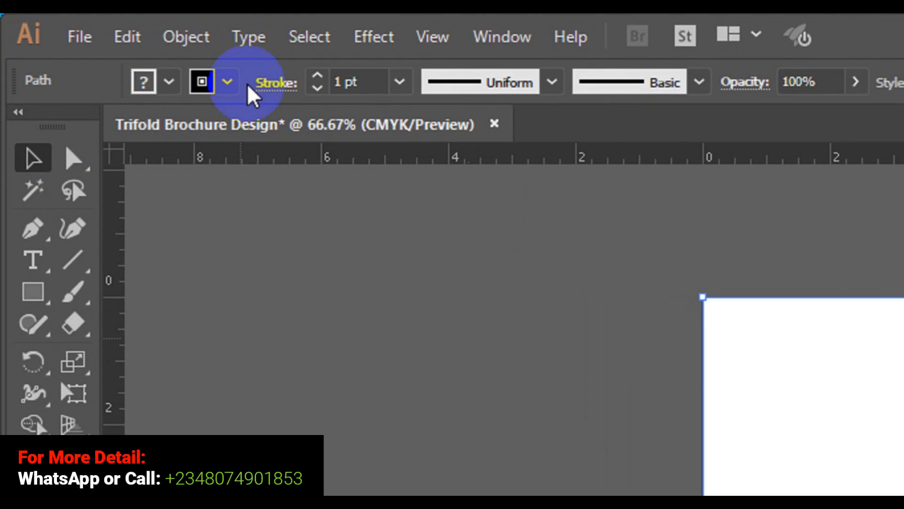
pyautogui.click(228, 83)
pyautogui.click(15, 130)
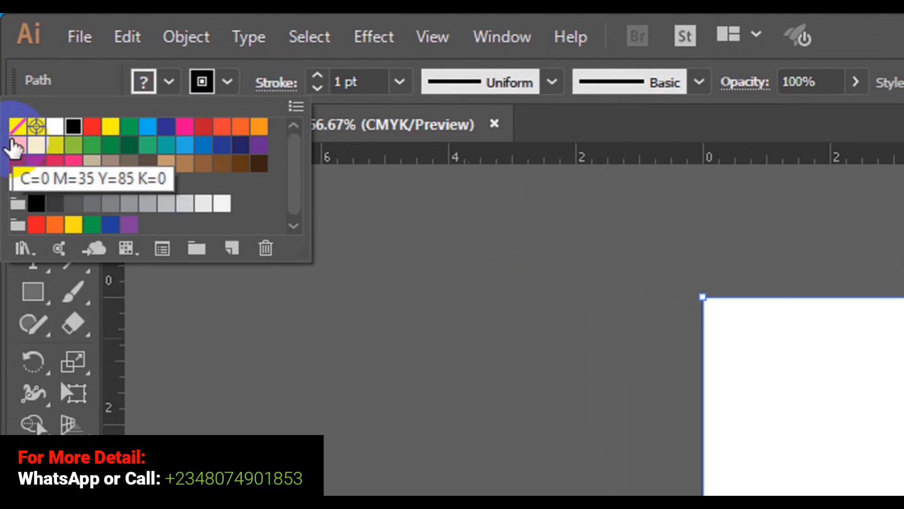
pyautogui.click(16, 133)
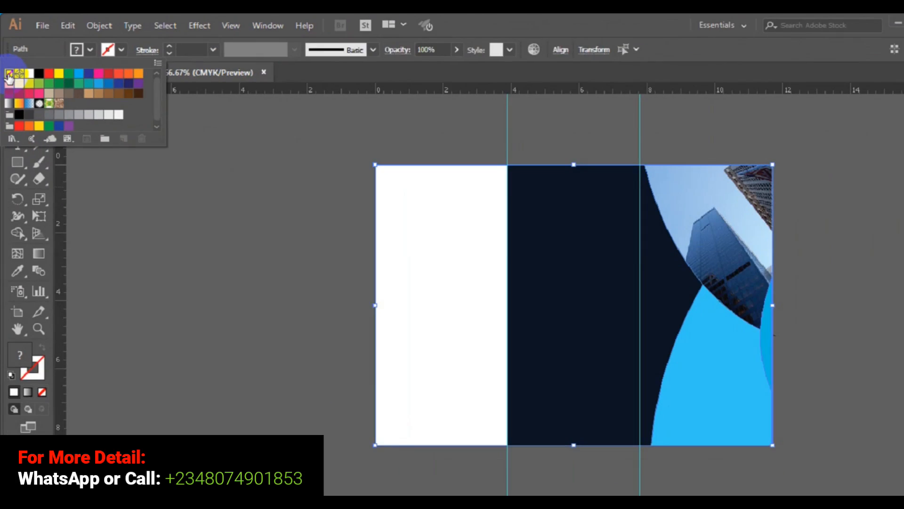
pyautogui.click(158, 222)
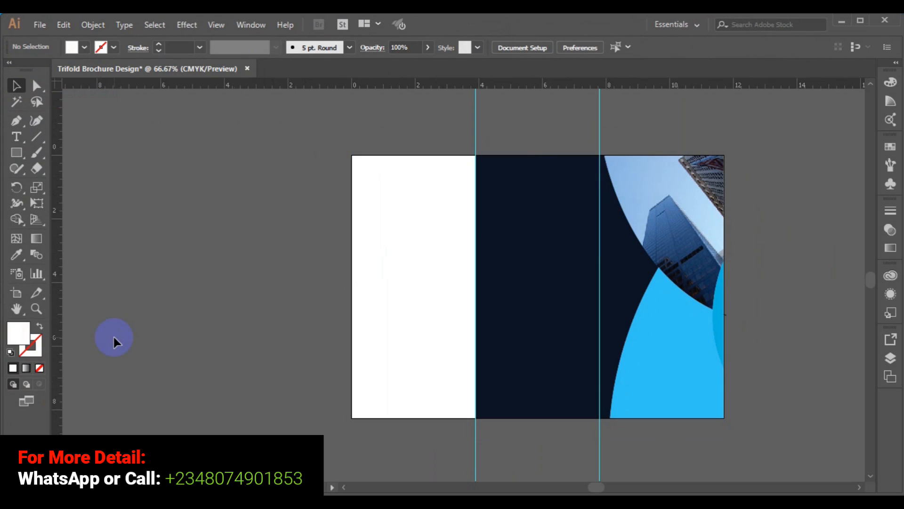
# Step: Place a point text object on the empty area beside the white panel, set in Montserrat Alternates at 72 pt
pyautogui.click(14, 145)
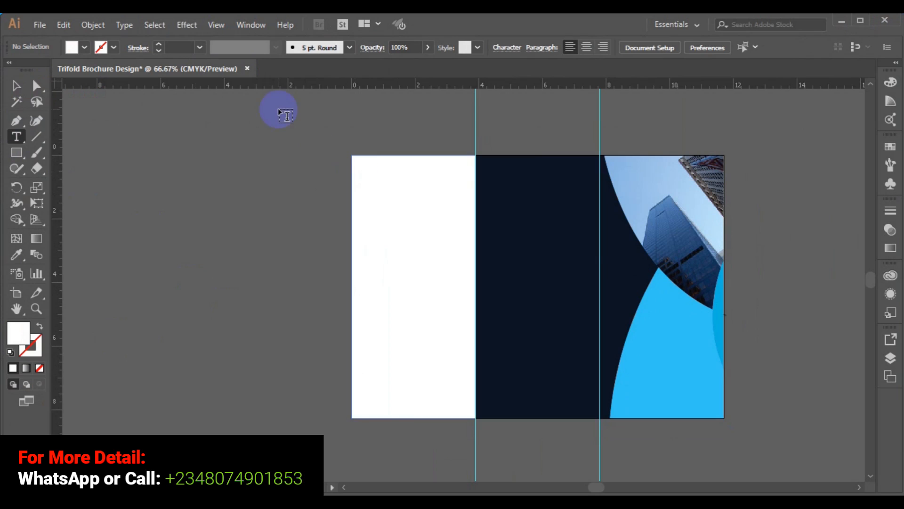
pyautogui.click(252, 312)
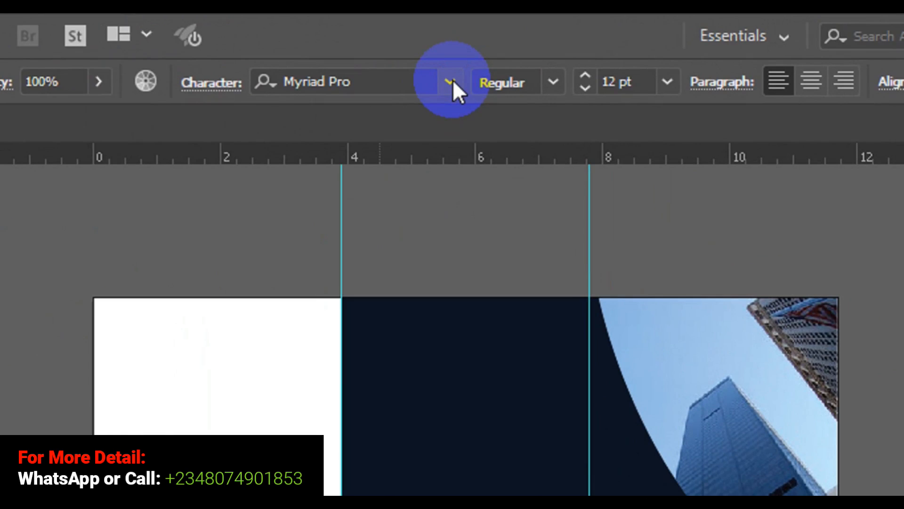
pyautogui.click(452, 81)
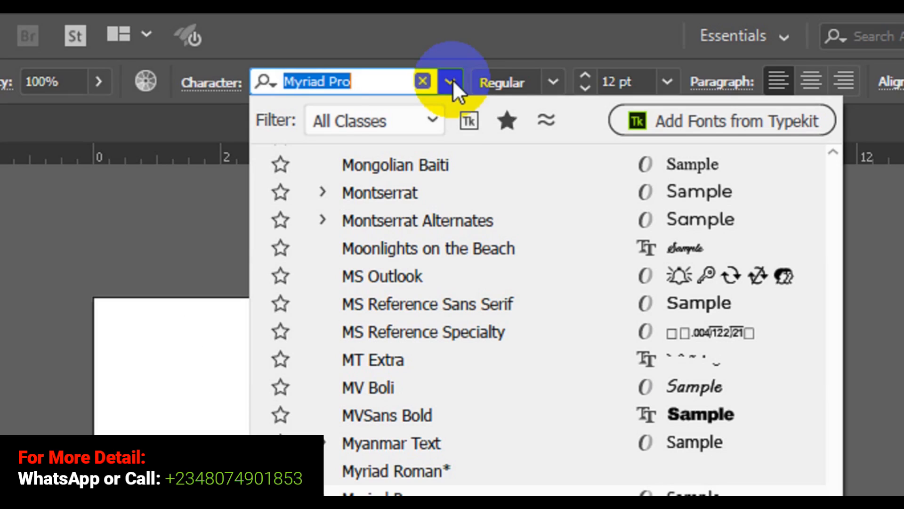
pyautogui.click(420, 224)
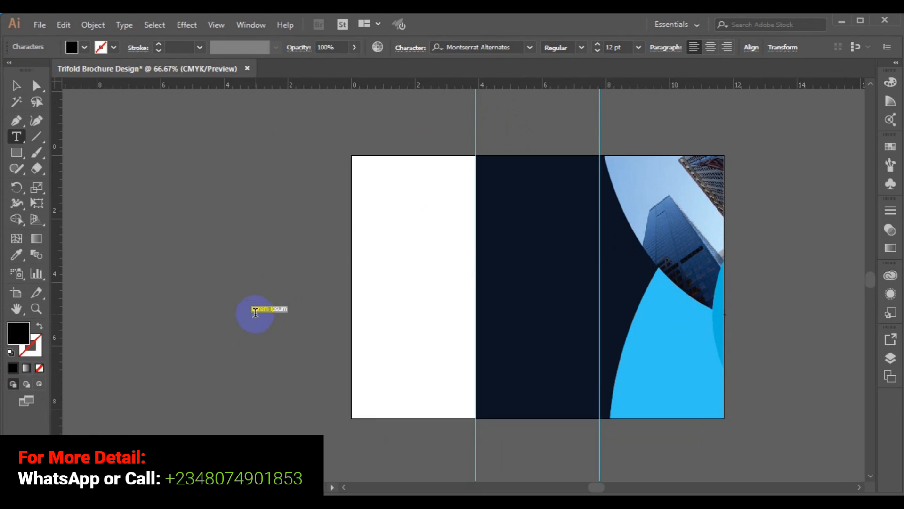
pyautogui.click(637, 49)
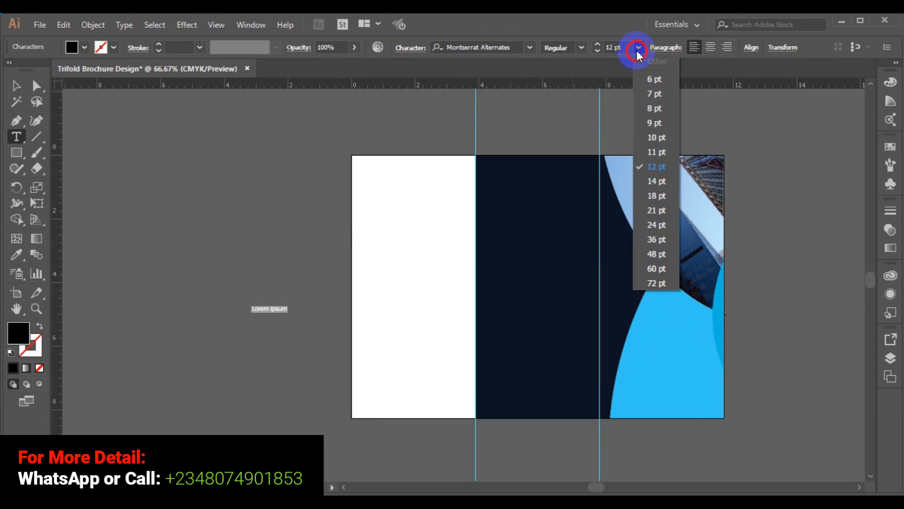
pyautogui.click(656, 283)
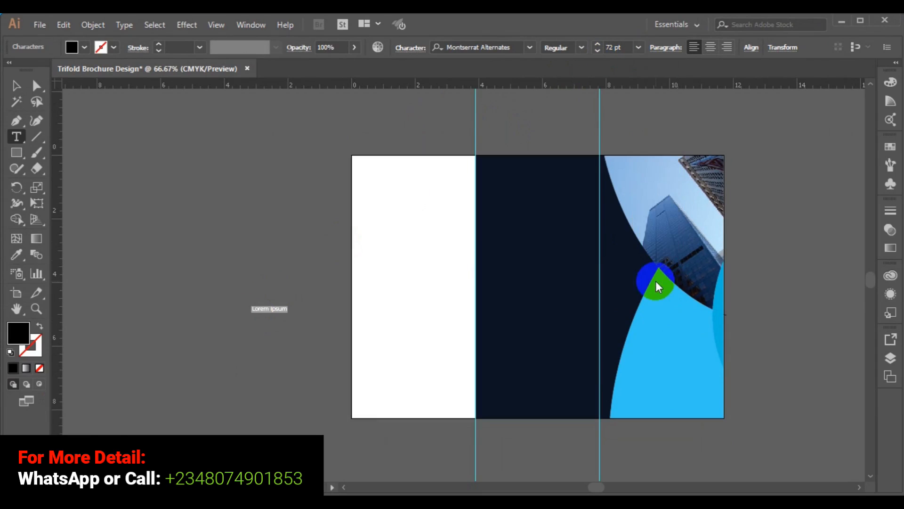
pyautogui.click(261, 302)
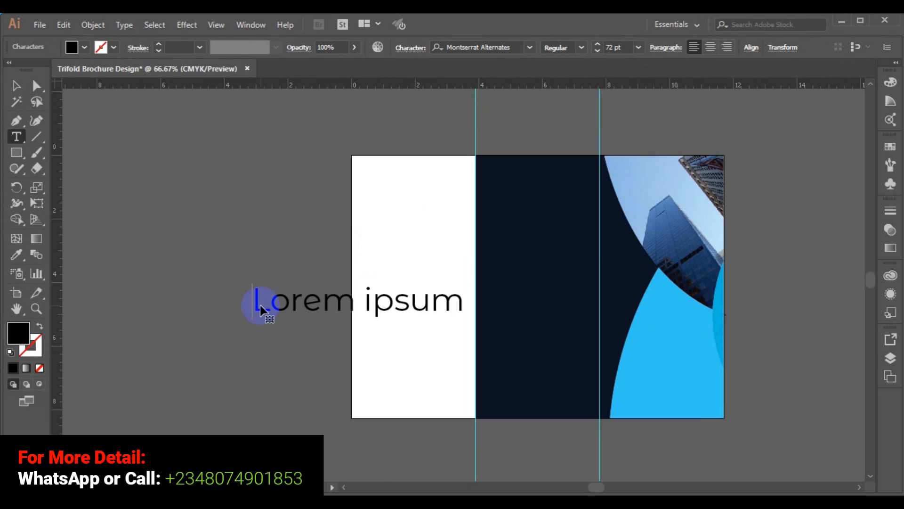
# Step: Replace the placeholder text with EXCEL GRAPHICS on the first line and AND MULTIMEDIA on the second
pyautogui.tripleClick(261, 303)
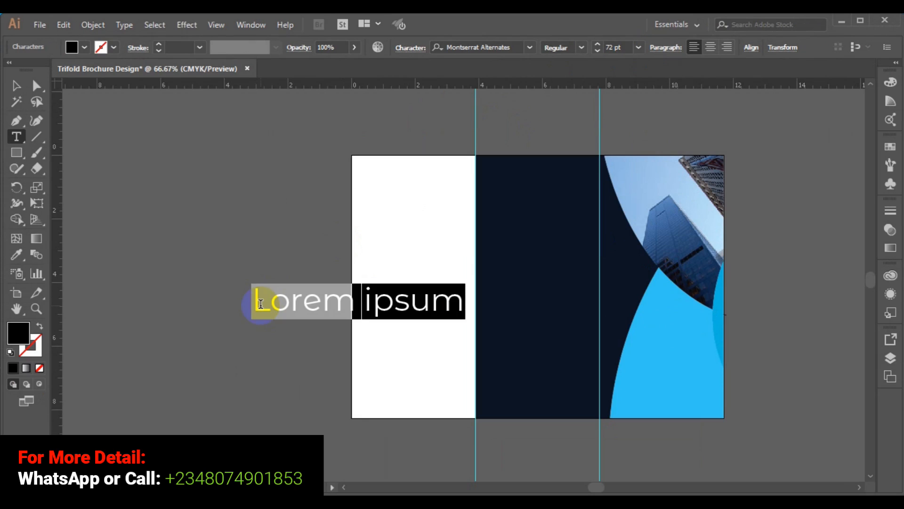
pyautogui.write('EXCEL GRA')
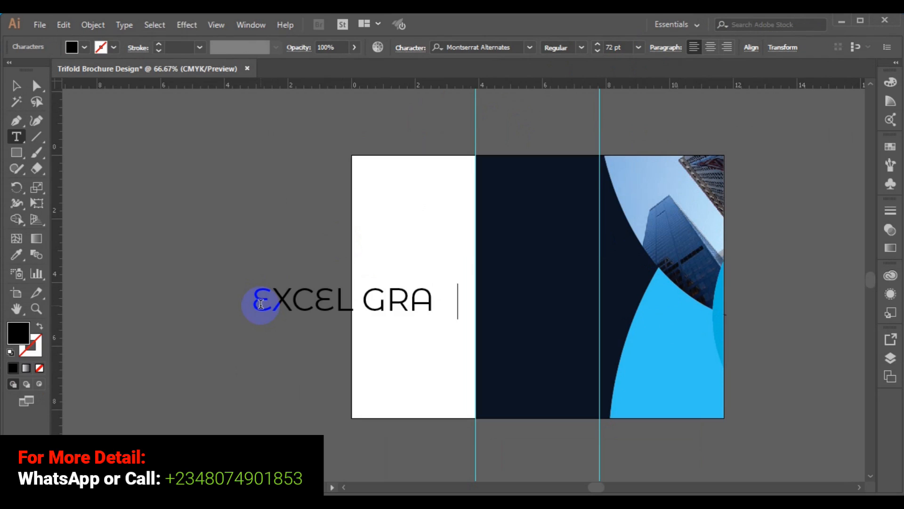
pyautogui.write('PHICS')
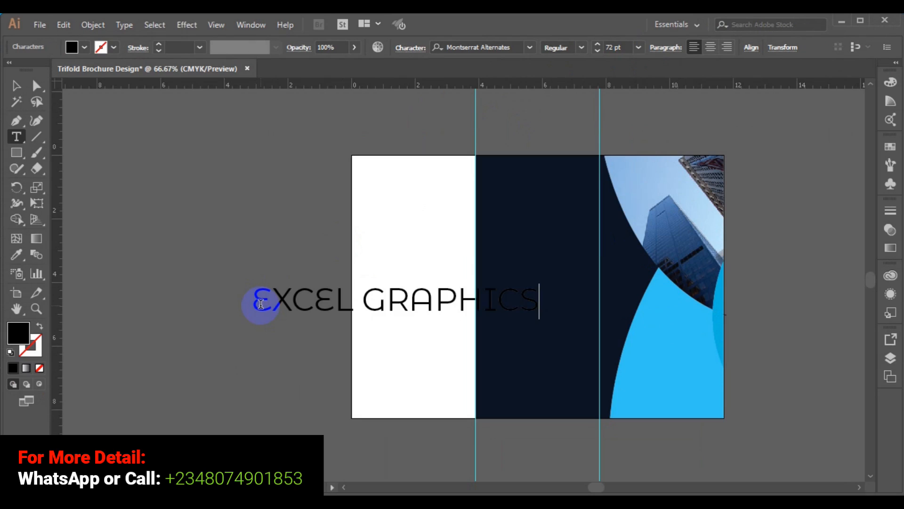
pyautogui.press('Return')
pyautogui.write('AND')
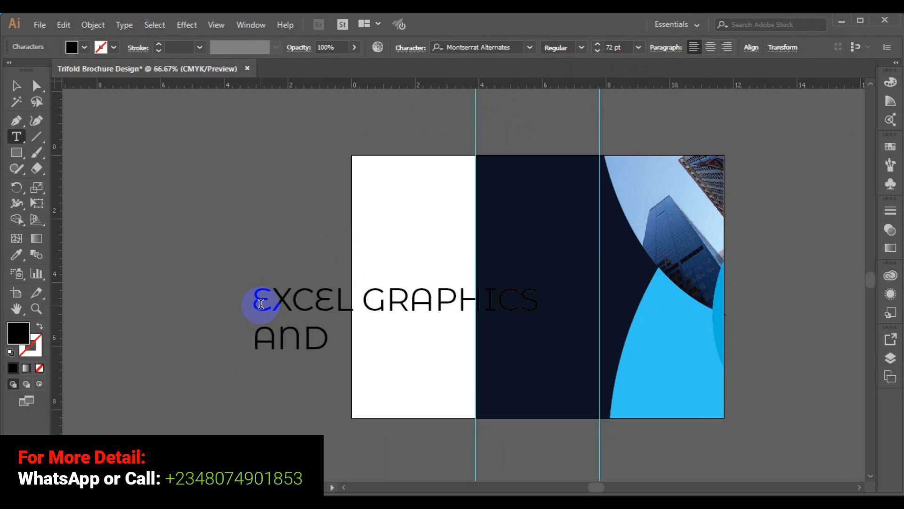
pyautogui.write(' MULTIMEDIA')
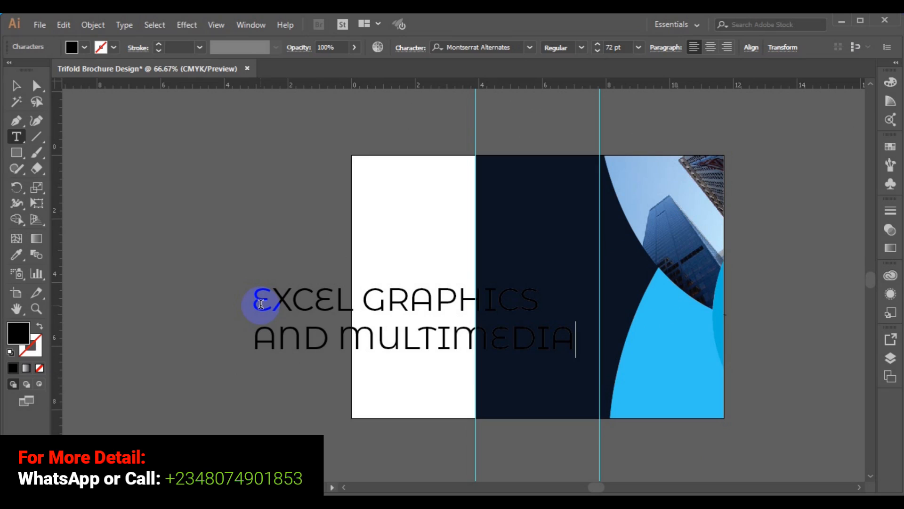
# Step: Format the whole two-line company name in Montserrat Medium at 21 pt
pyautogui.keyDown('ctrl'); pyautogui.click(262, 311); pyautogui.keyUp('ctrl')
pyautogui.click(261, 303)
pyautogui.hotkey('ctrl', 'a')
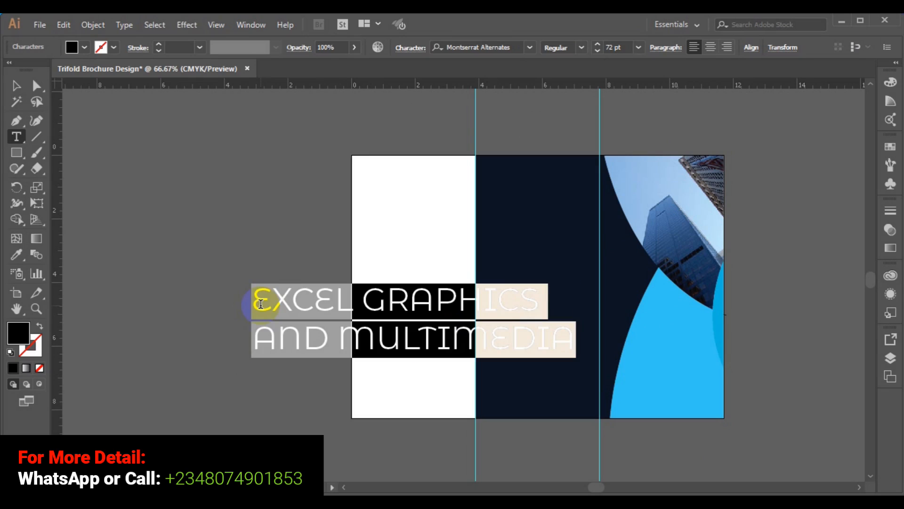
pyautogui.click(530, 47)
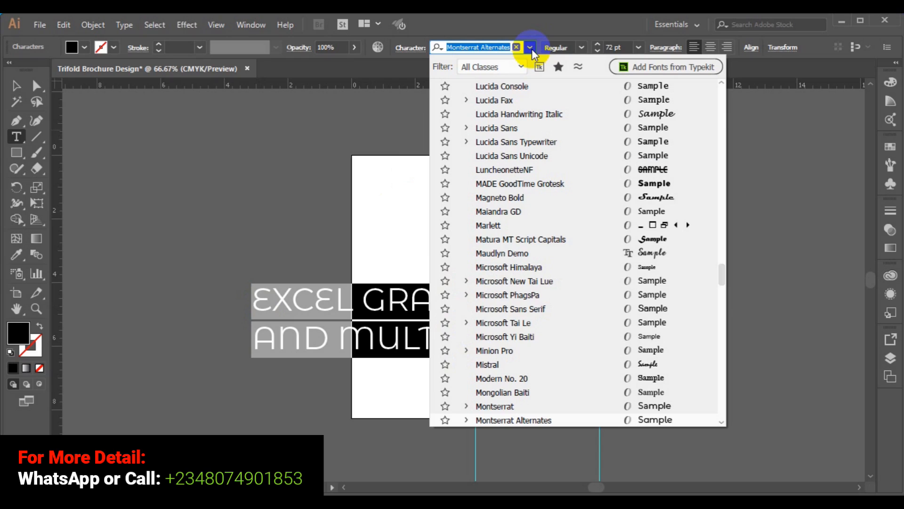
pyautogui.click(517, 406)
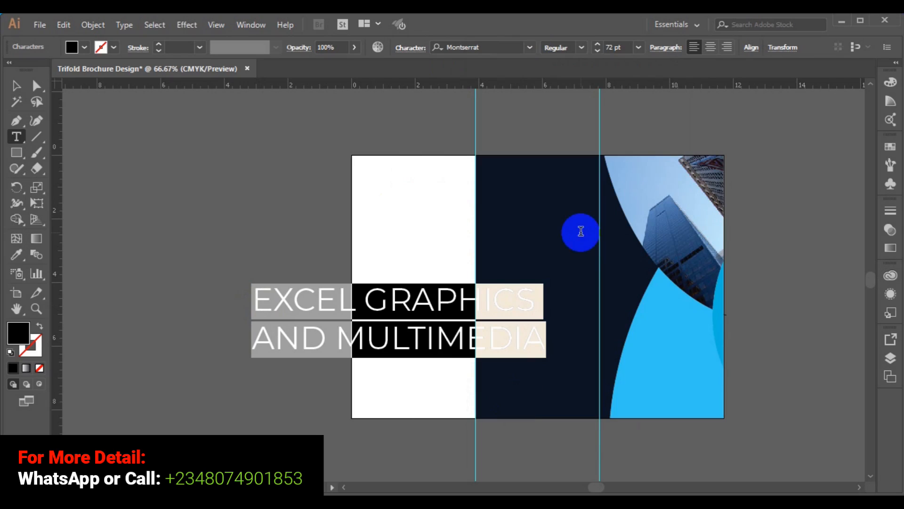
pyautogui.click(583, 48)
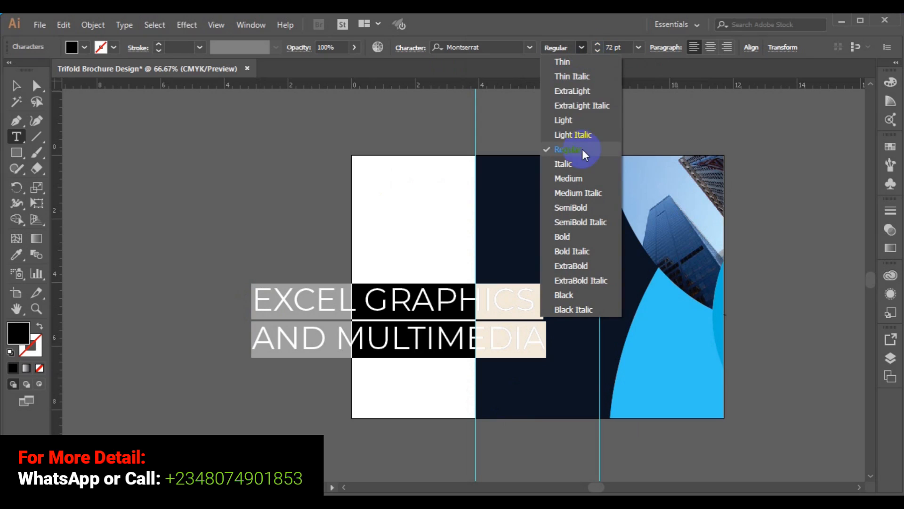
pyautogui.click(578, 182)
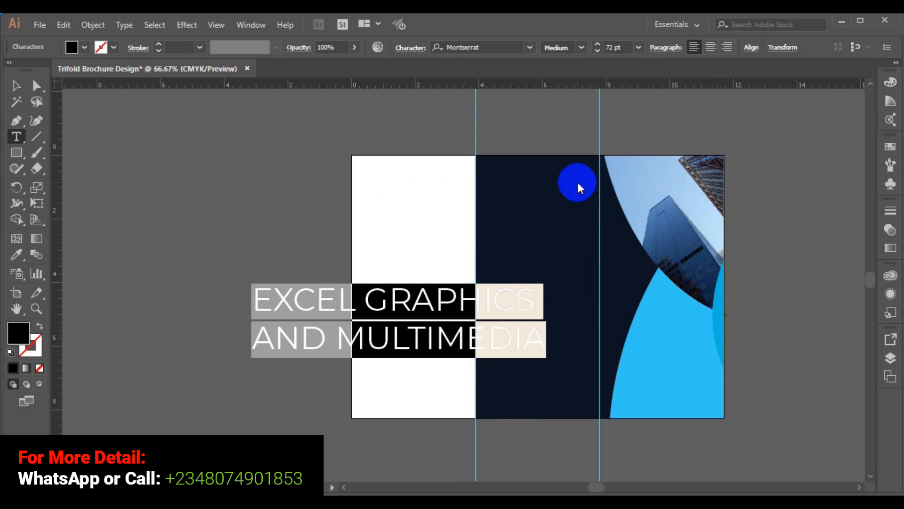
pyautogui.click(638, 49)
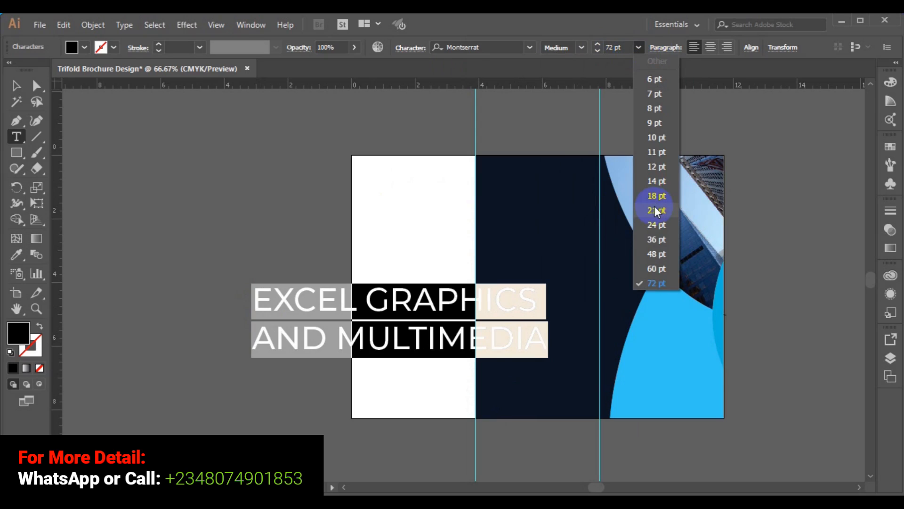
pyautogui.click(655, 209)
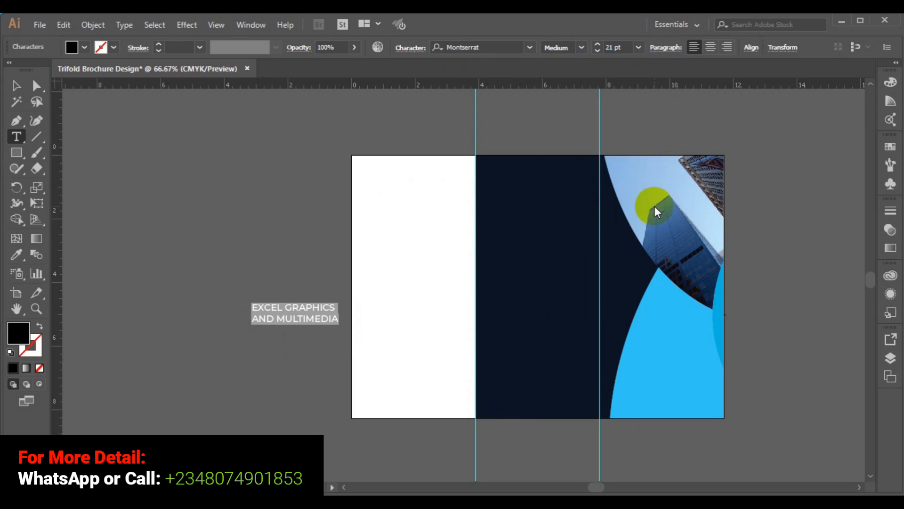
# Step: Move the company name onto the lower part of the large light-blue curved shape and set its weight to SemiBold
pyautogui.click(13, 89)
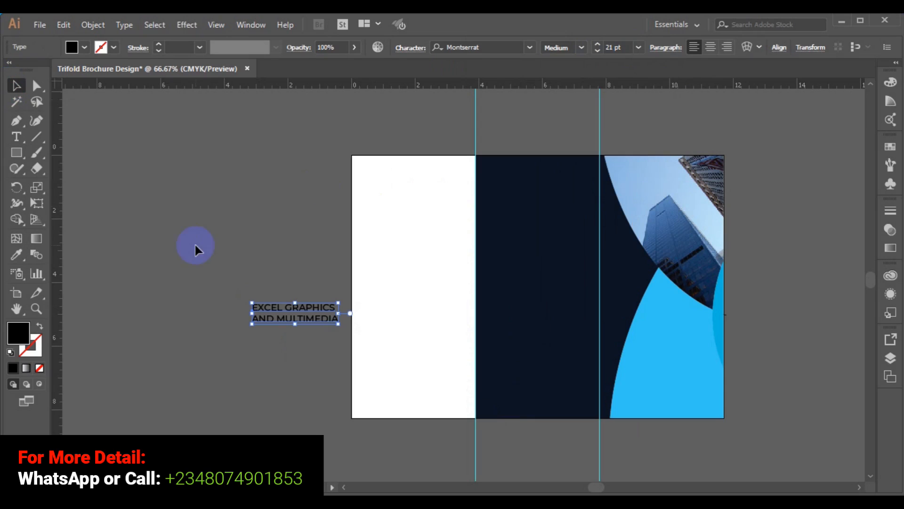
pyautogui.moveTo(278, 312); pyautogui.dragTo(654, 365)
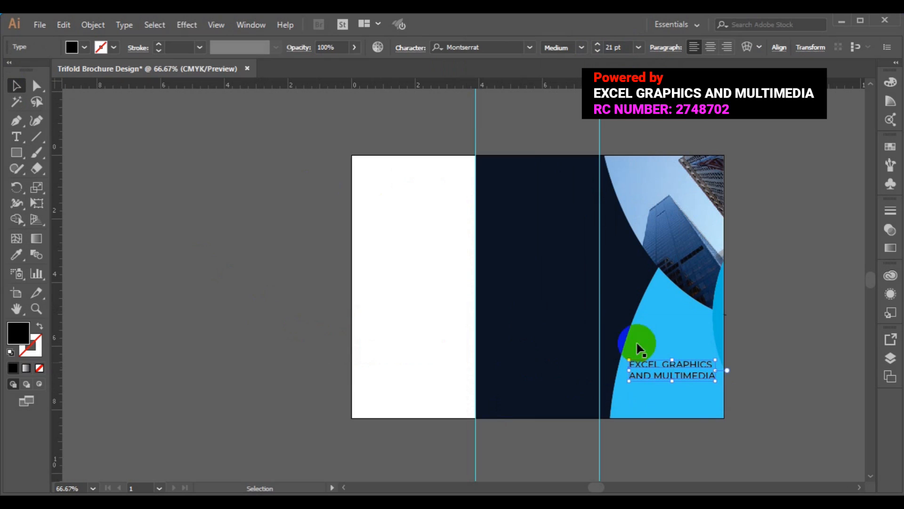
pyautogui.click(580, 47)
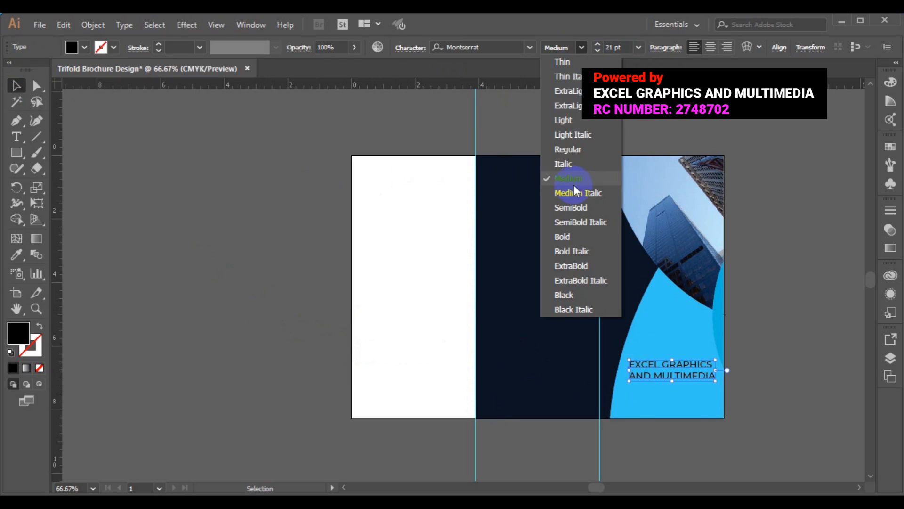
pyautogui.click(570, 207)
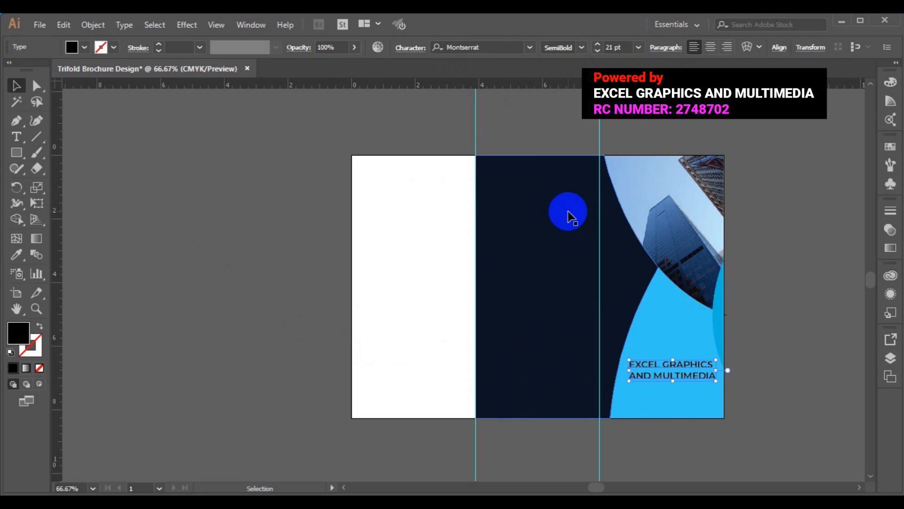
# Step: Nudge the company name slightly to the right within the light-blue shape
pyautogui.press('ctrl')
pyautogui.hotkey('ctrl', '+')
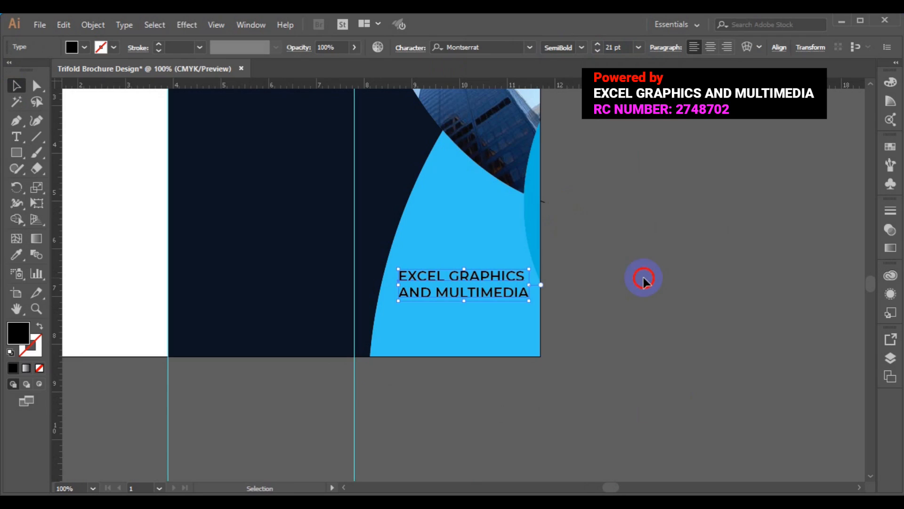
pyautogui.click(644, 279)
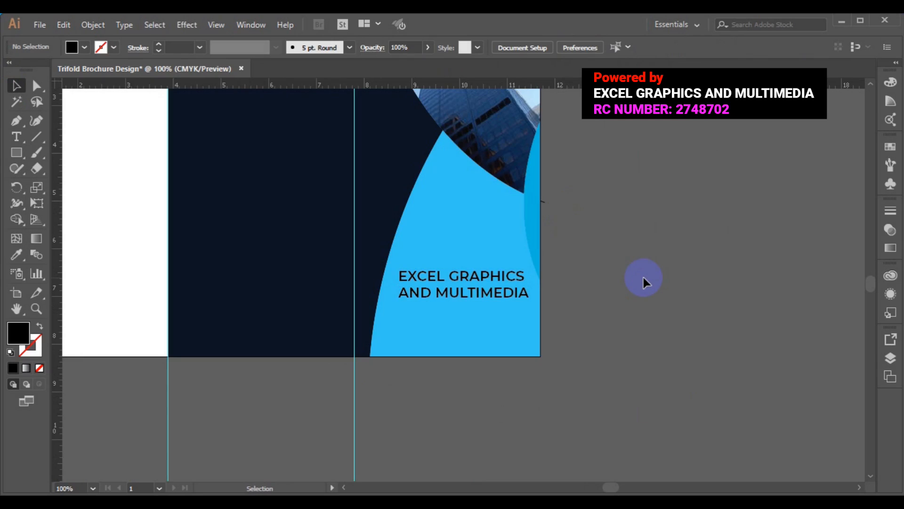
pyautogui.click(491, 295)
pyautogui.press('Right')
pyautogui.press('Right')
pyautogui.press('Right')
pyautogui.press('Right')
pyautogui.press('Right')
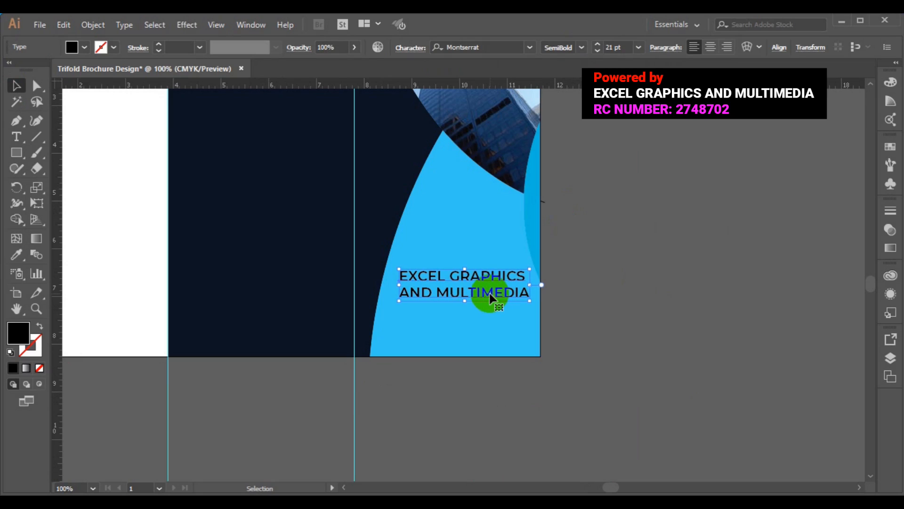
pyautogui.press('Right')
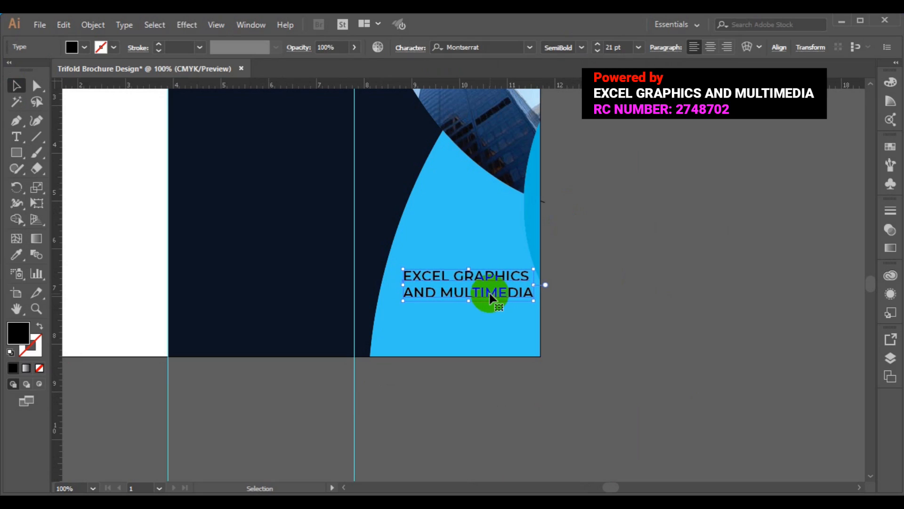
# Step: Add a point text object on the empty area beside the cover reading GRAPHIC DESIGN and DIGITAL MARKETING on two lines
pyautogui.click(17, 137)
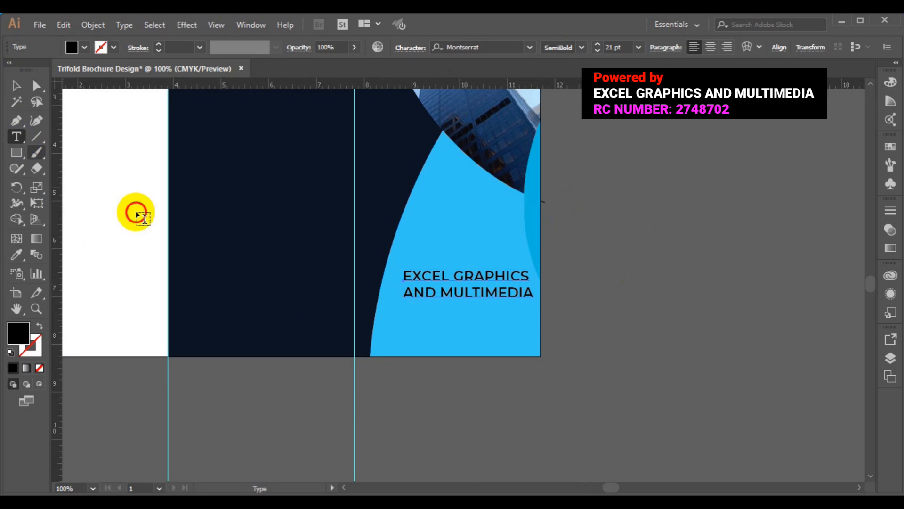
pyautogui.click(579, 337)
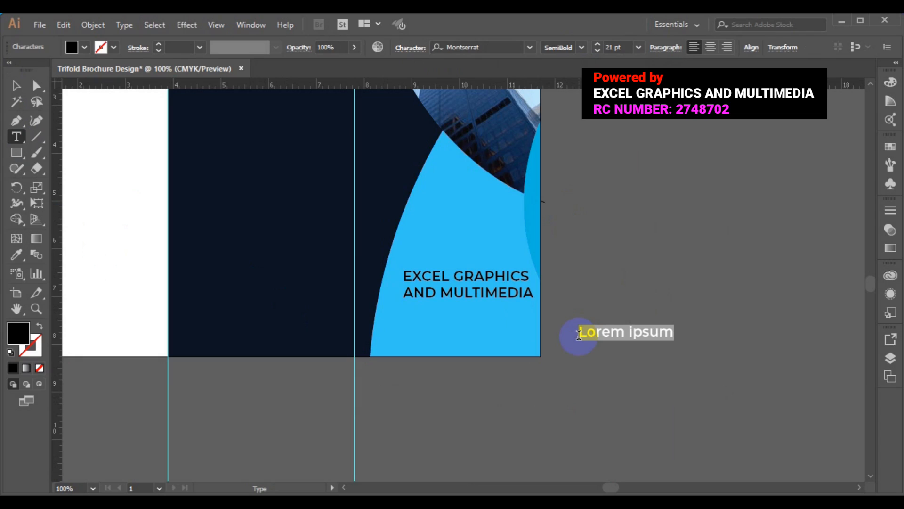
pyautogui.write('GRAPHIC')
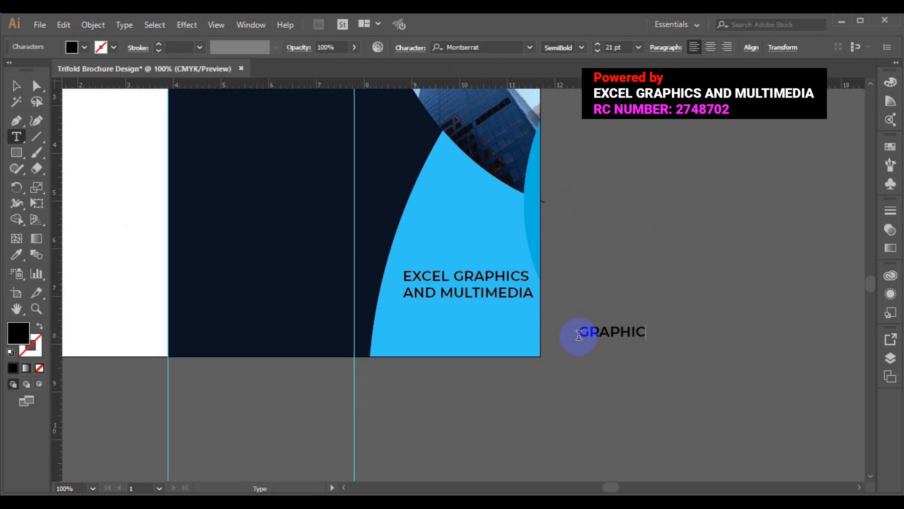
pyautogui.write(' DESIGN ')
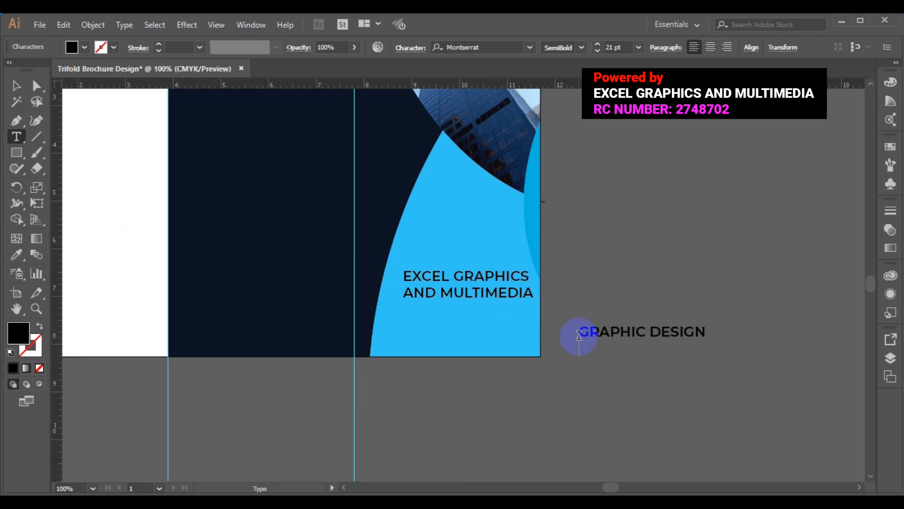
pyautogui.write('DIGITAL MARKETING')
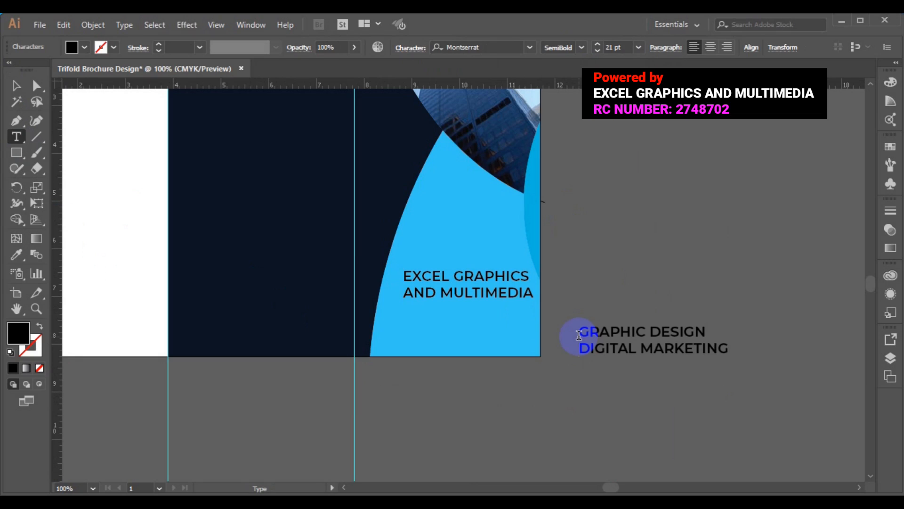
# Step: Insert the lines WEB DESIGN and ONLINE & OFFLINE TRAINING between GRAPHIC DESIGN and DIGITAL MARKETING, and finish editing the text
pyautogui.click(713, 327)
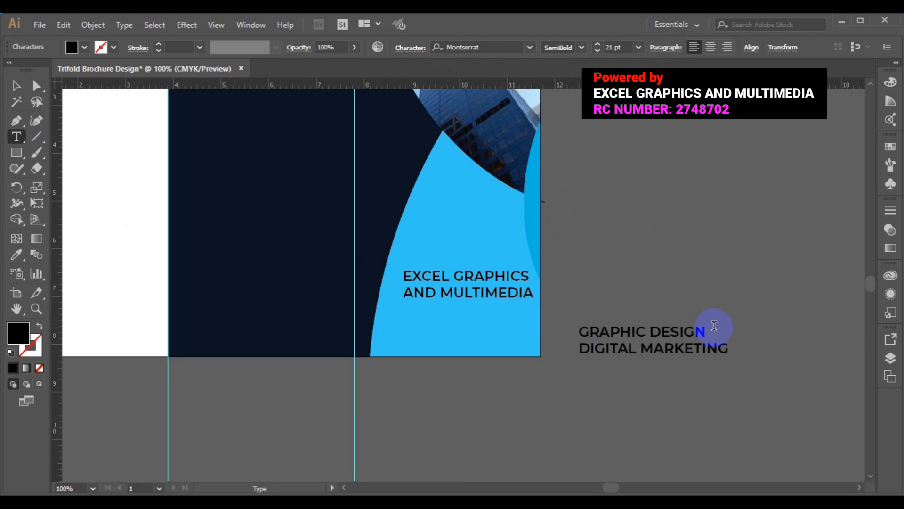
pyautogui.press('Return')
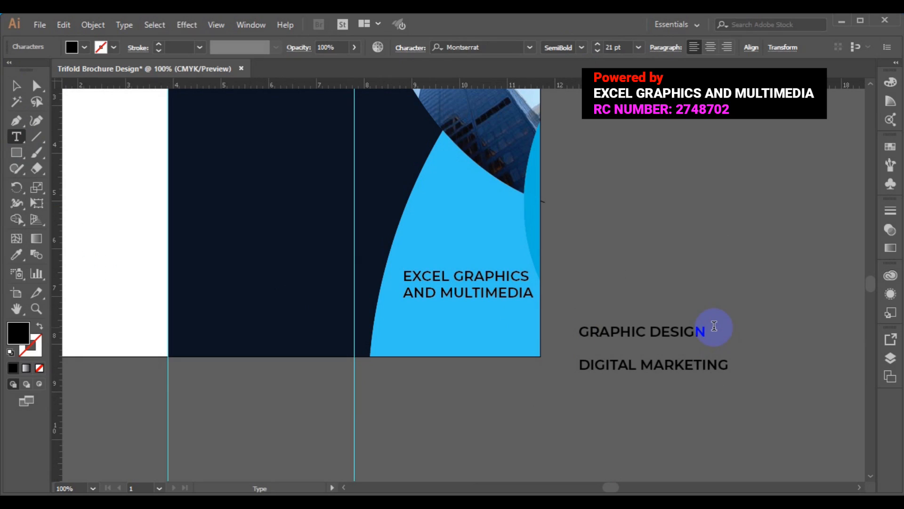
pyautogui.write('WEB DESIGN')
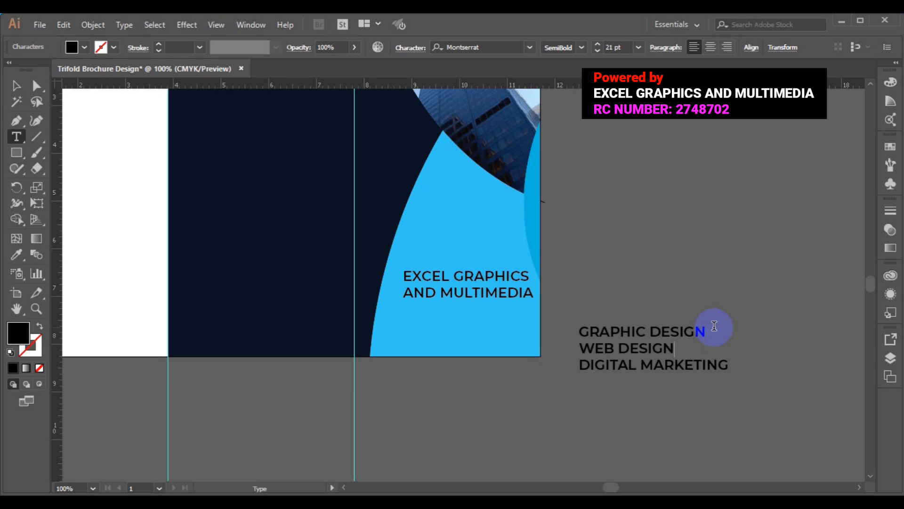
pyautogui.press('Return')
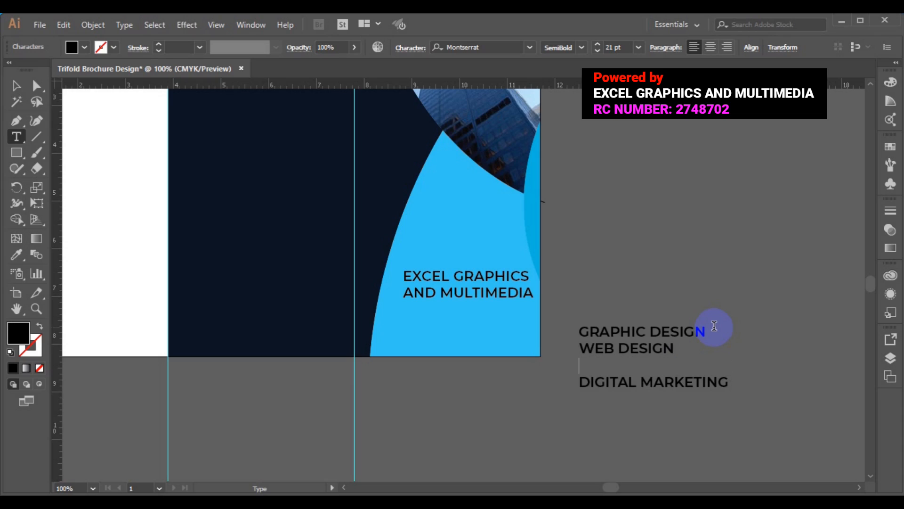
pyautogui.write('ONLINE &')
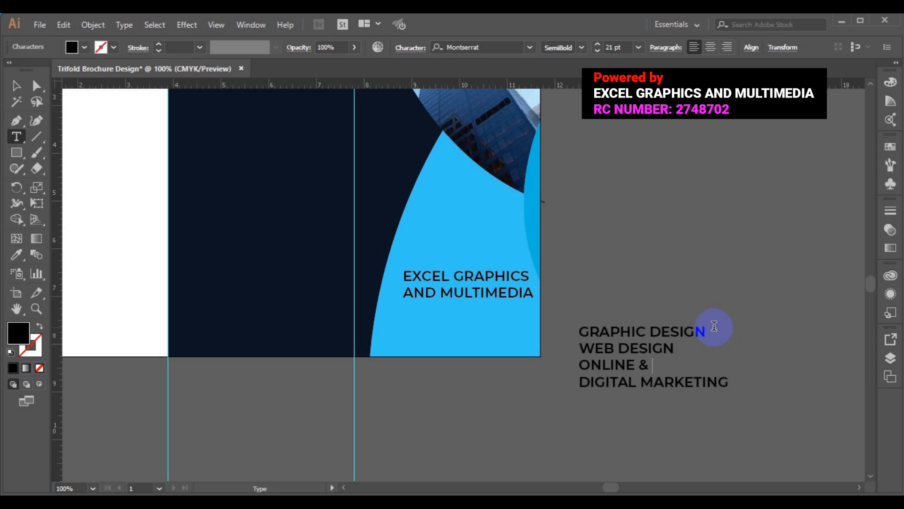
pyautogui.write(' OFFLINE TRAINING')
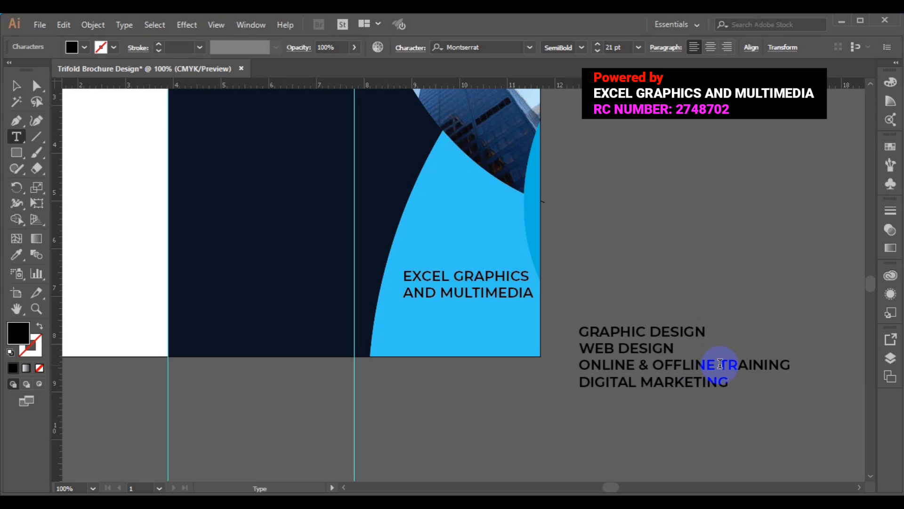
pyautogui.press('Escape')
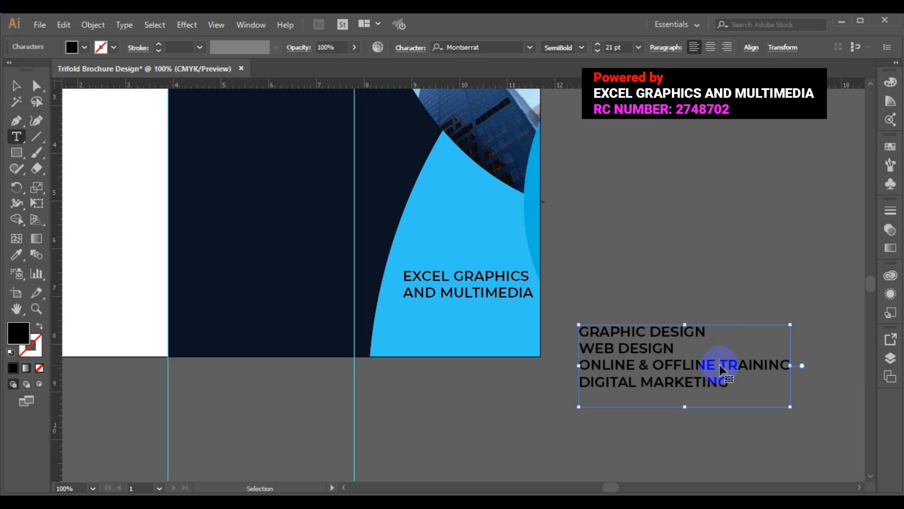
# Step: Set the font size of all four lines of the services list to 12 pt
pyautogui.doubleClick(720, 365)
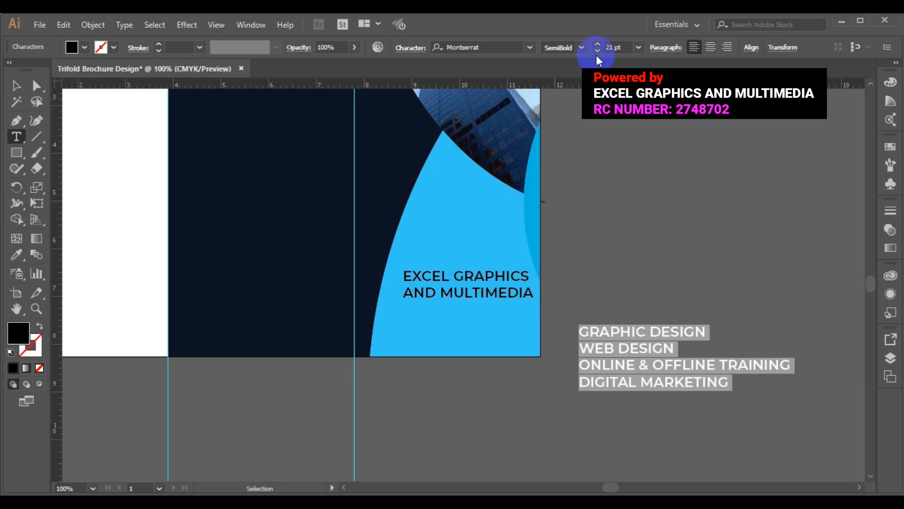
pyautogui.click(638, 51)
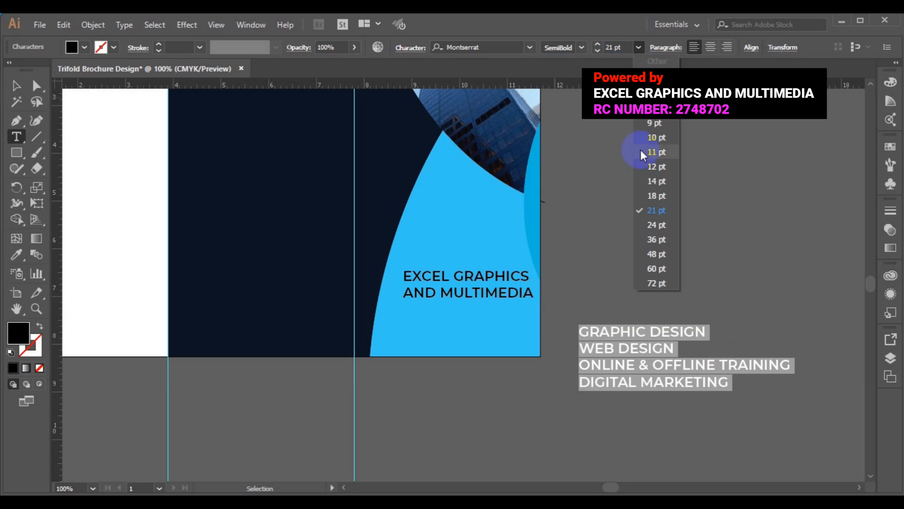
pyautogui.click(650, 167)
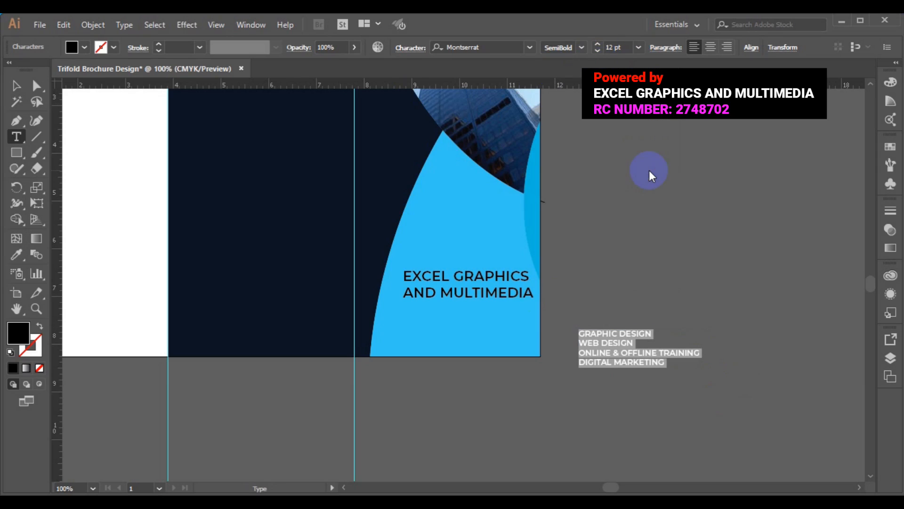
# Step: Replace the uppercase services list with a new text object below the cover reading Graphics Design and Web Design & Dev on two lines
pyautogui.click(16, 89)
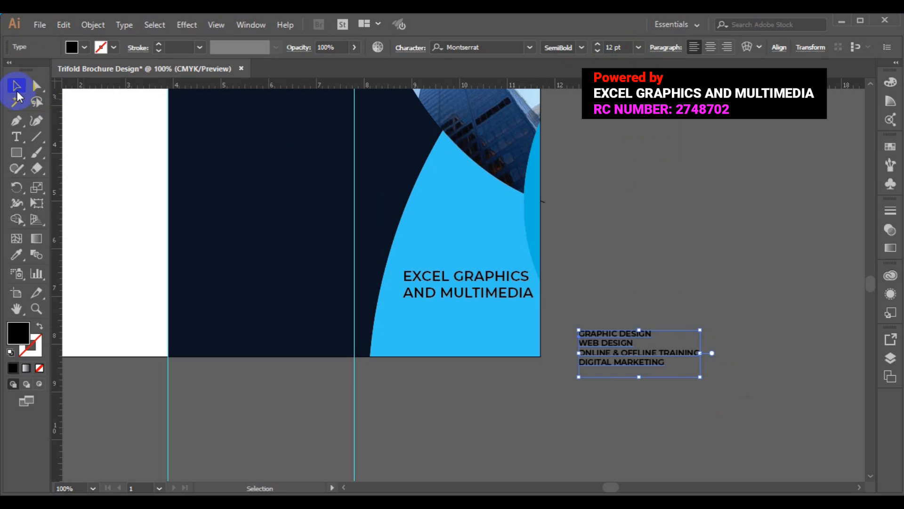
pyautogui.hotkey('ctrl', 'x')
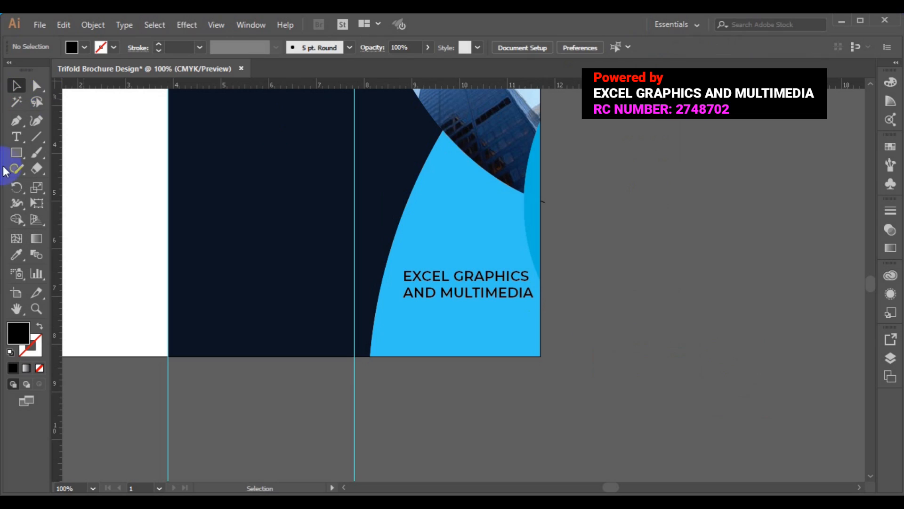
pyautogui.click(16, 136)
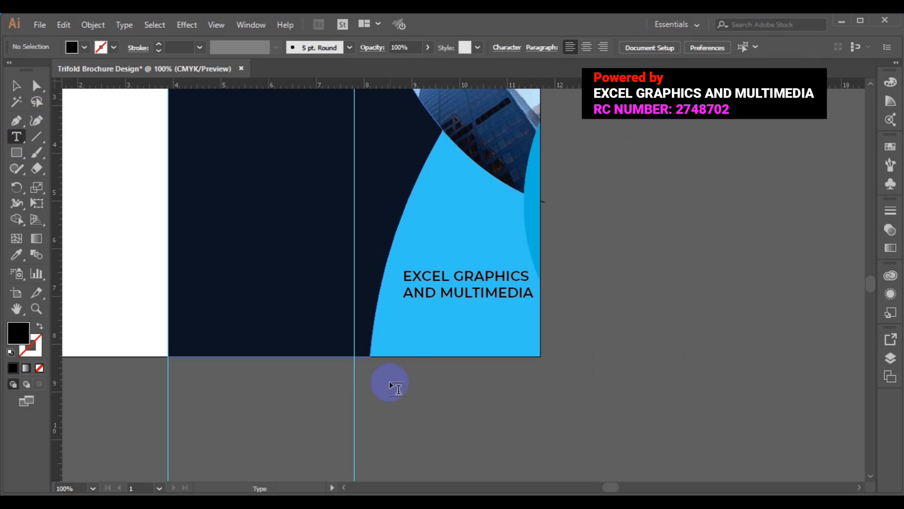
pyautogui.click(400, 374)
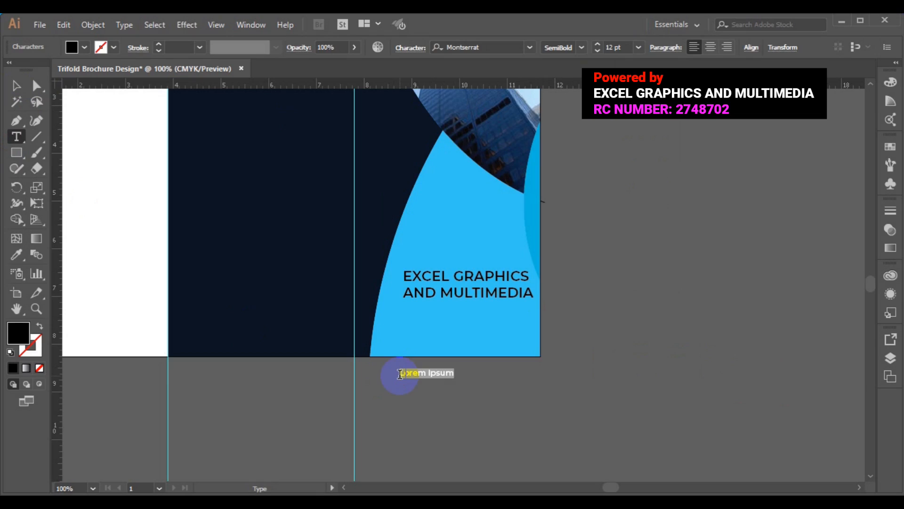
pyautogui.write('Graphics Design')
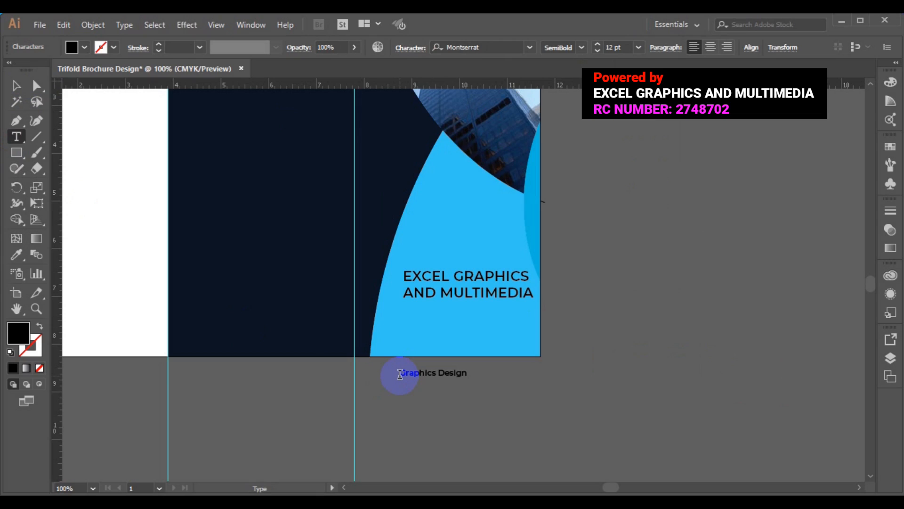
pyautogui.press('Return')
pyautogui.write('Web Design & Dev')
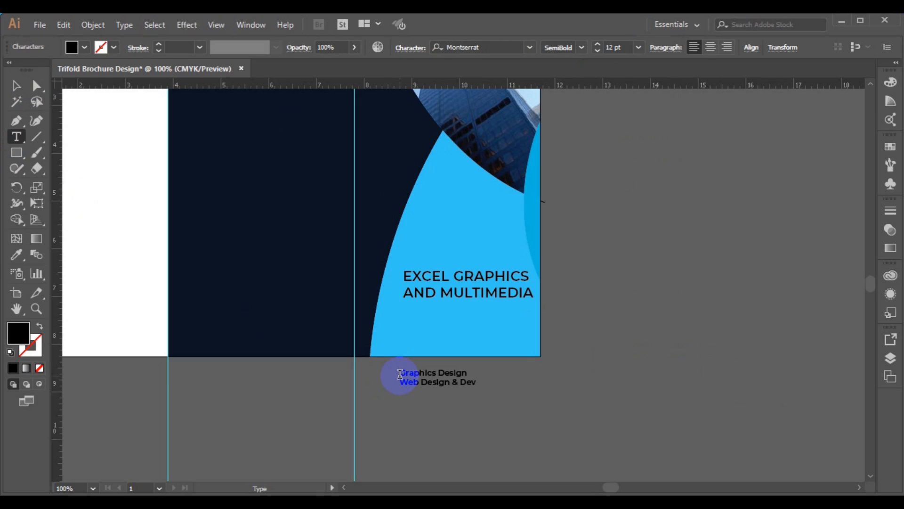
# Step: Add the lines Digital Marketing and Training below Web Design & Dev in the services text
pyautogui.write('Digital Mar')
pyautogui.write('keting ')
pyautogui.write('Ta')
pyautogui.write('in')
pyautogui.press('BackSpace')
pyautogui.press('BackSpace')
pyautogui.press('BackSpace')
pyautogui.write('raining')
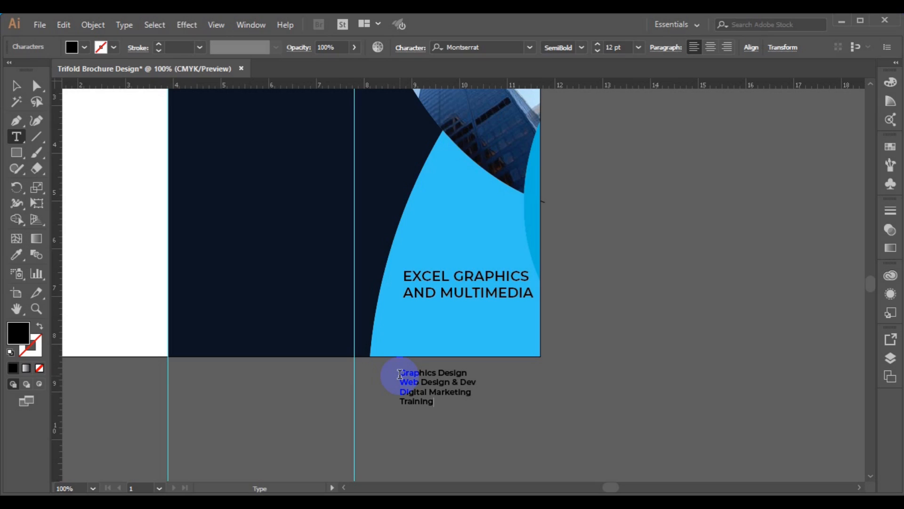
# Step: Insert the word Design before Training in the last line of the services list
pyautogui.press('Left')
pyautogui.press('Left')
pyautogui.press('Left')
pyautogui.press('Left')
pyautogui.press('Left')
pyautogui.write('Design')
# Step: Set the font size of the whole services list to 14 pt and finish editing the text
pyautogui.hotkey('ctrl', 'a')
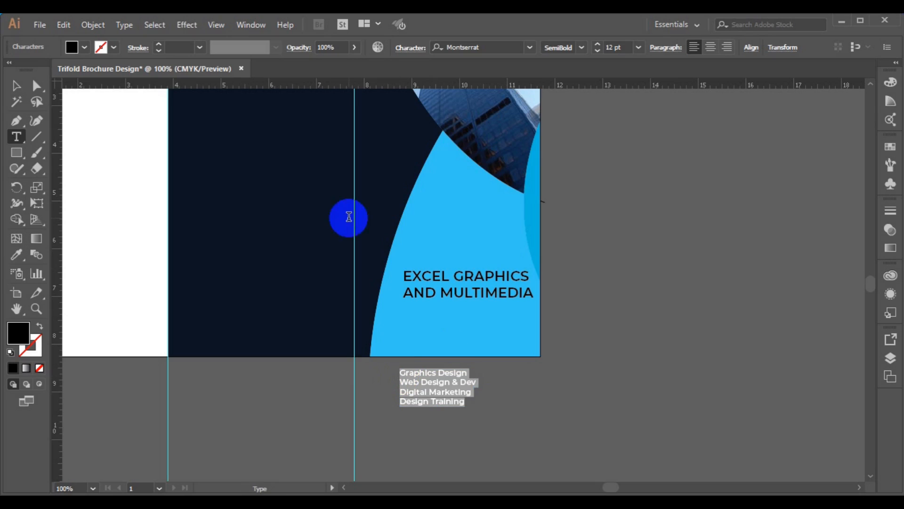
pyautogui.click(638, 47)
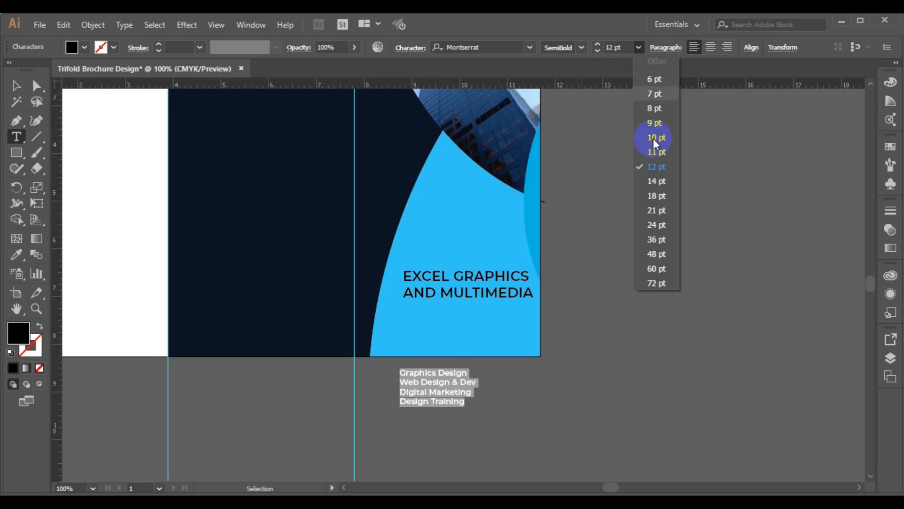
pyautogui.click(656, 181)
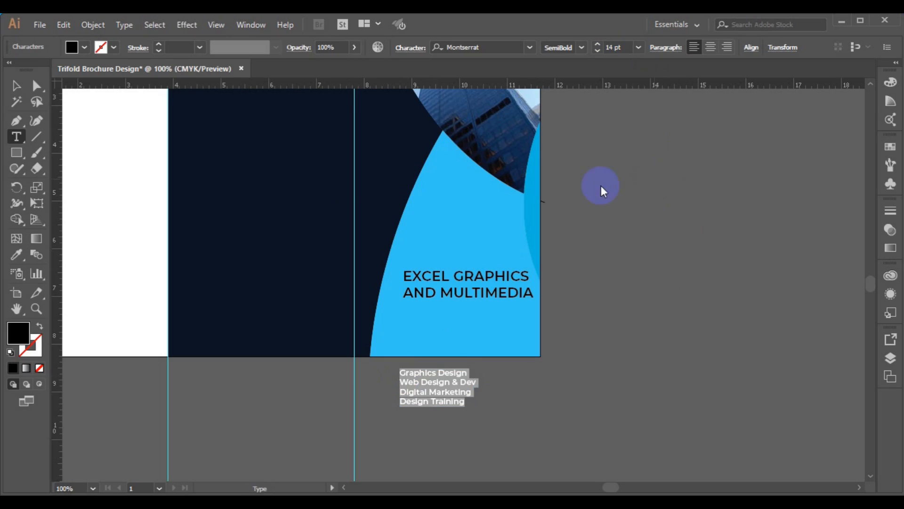
pyautogui.click(14, 88)
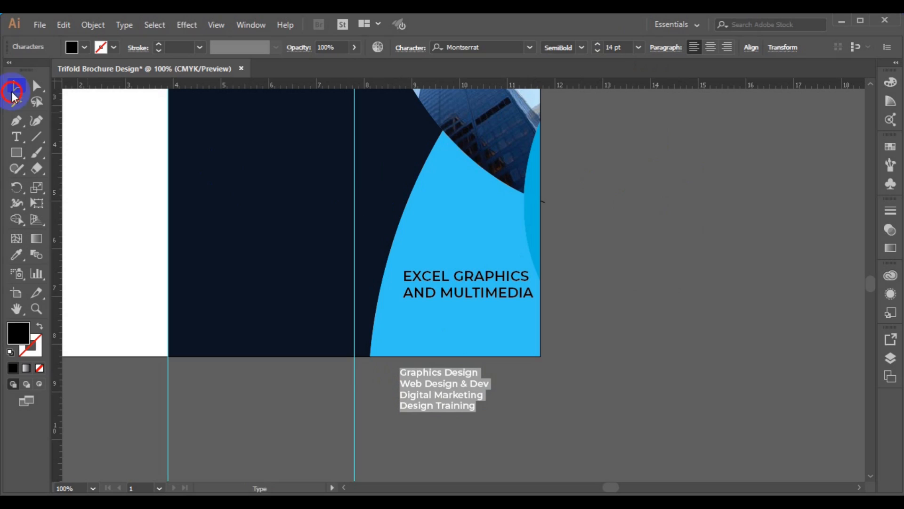
# Step: Move the services list under the company name on the light-blue shape, and shift both texts slightly up and to the left
pyautogui.click(429, 374)
pyautogui.moveTo(445, 367); pyautogui.dragTo(448, 320)
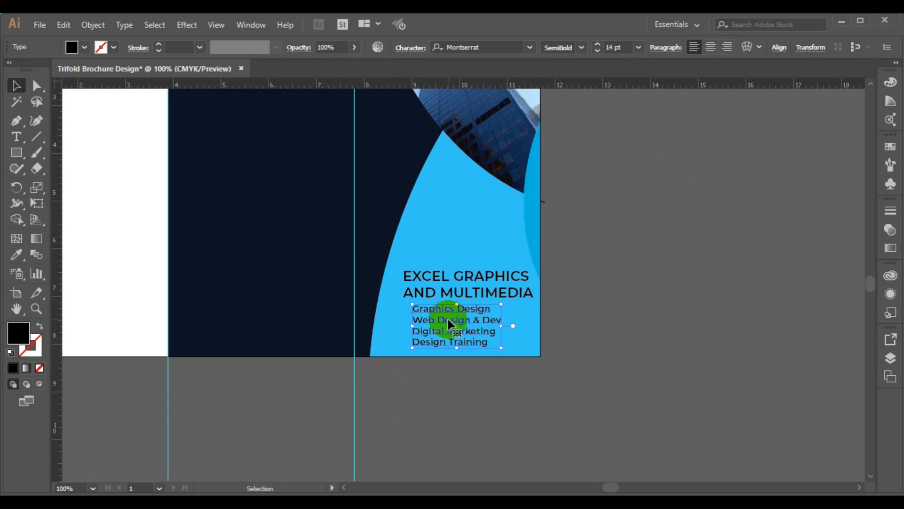
pyautogui.click(459, 290)
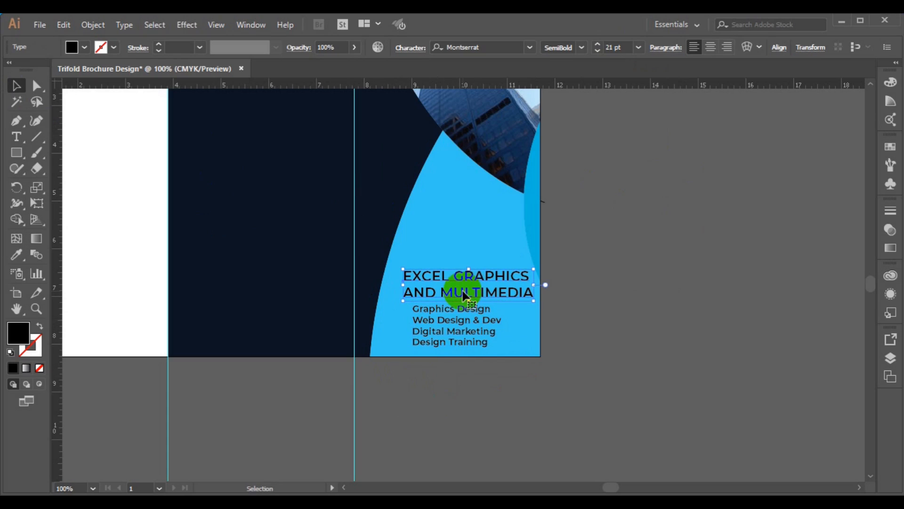
pyautogui.moveTo(459, 290)
pyautogui.mouseDown()
pyautogui.moveTo(454, 269)
pyautogui.moveTo(455, 285)
pyautogui.mouseUp()
pyautogui.moveTo(446, 319); pyautogui.dragTo(438, 317)
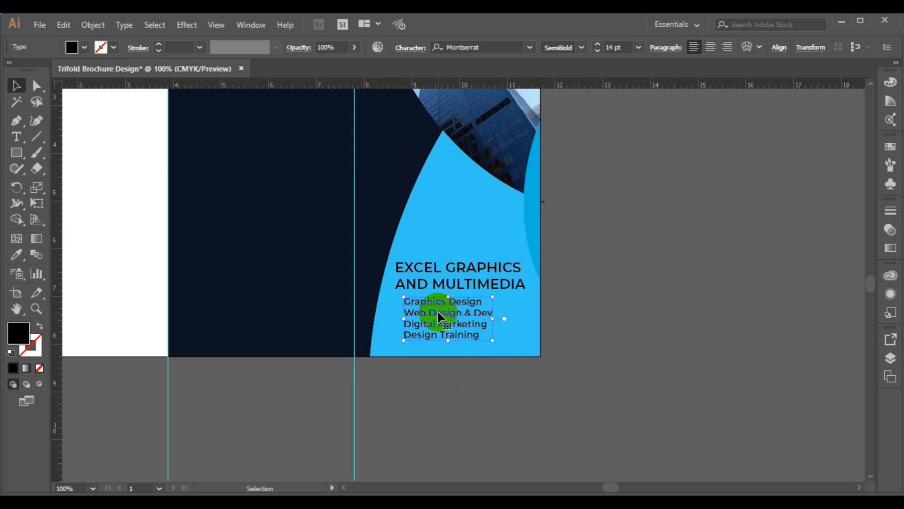
# Step: Fill the services list text with white and deselect it
pyautogui.click(84, 47)
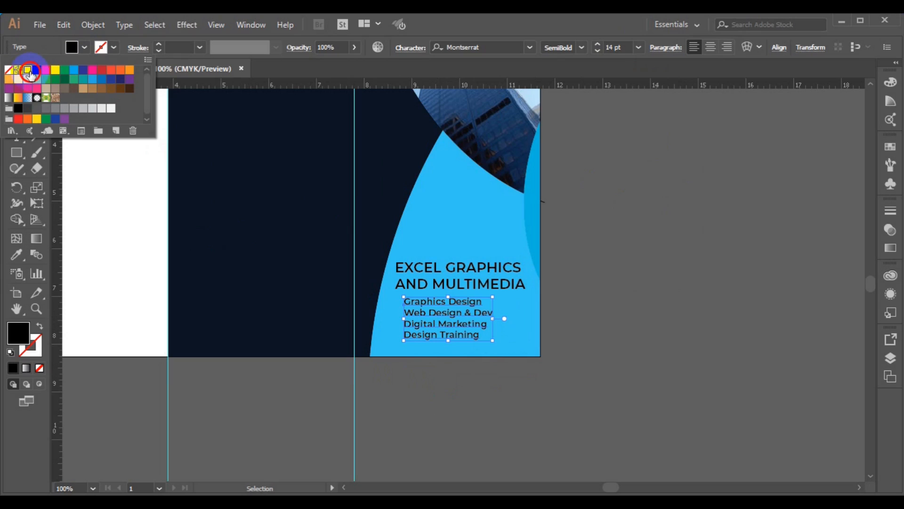
pyautogui.click(28, 71)
pyautogui.click(594, 349)
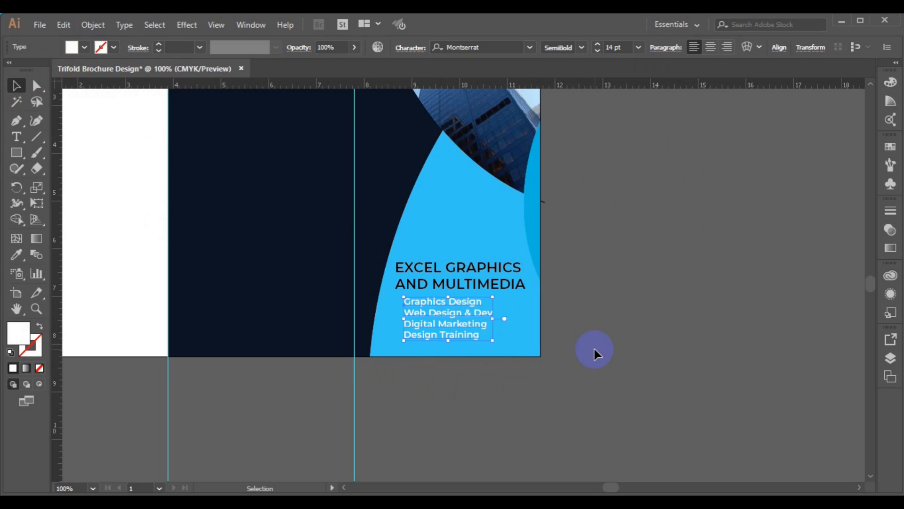
pyautogui.click(594, 349)
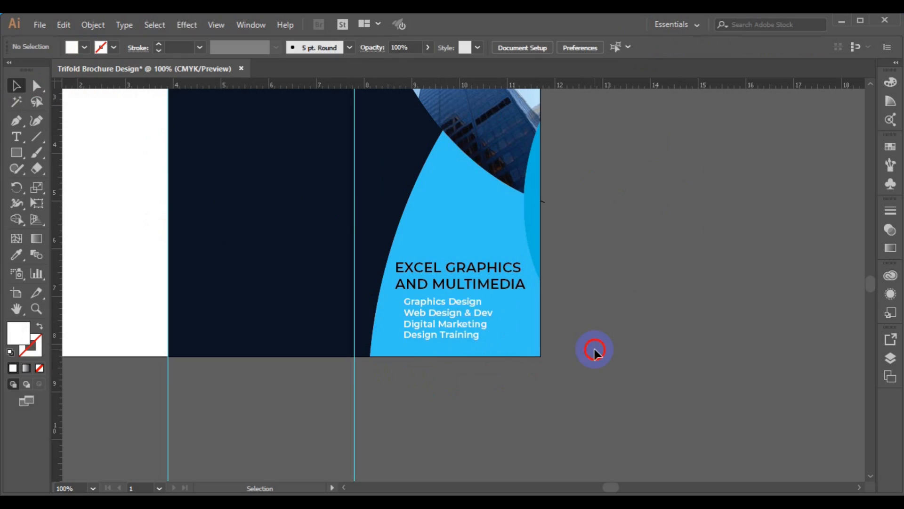
# Step: Apply the Justify all lines alignment to all four lines of the services list
pyautogui.click(466, 335)
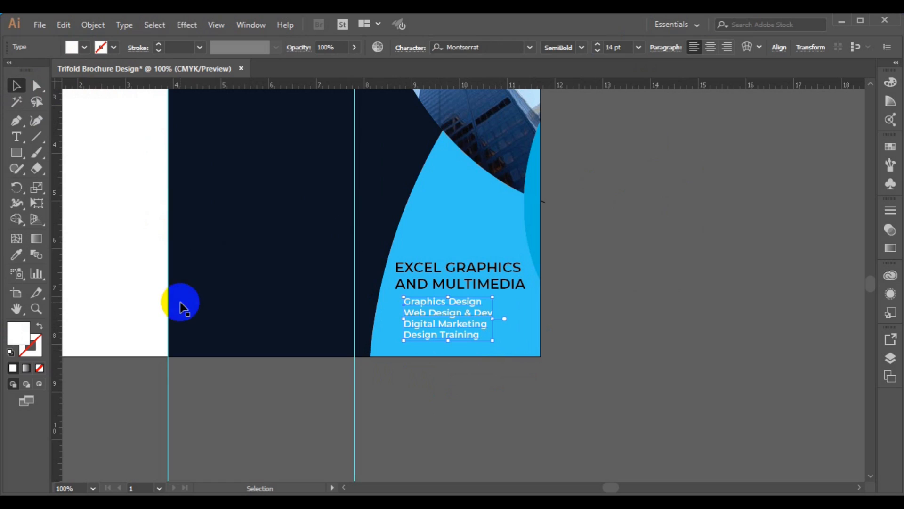
pyautogui.click(16, 139)
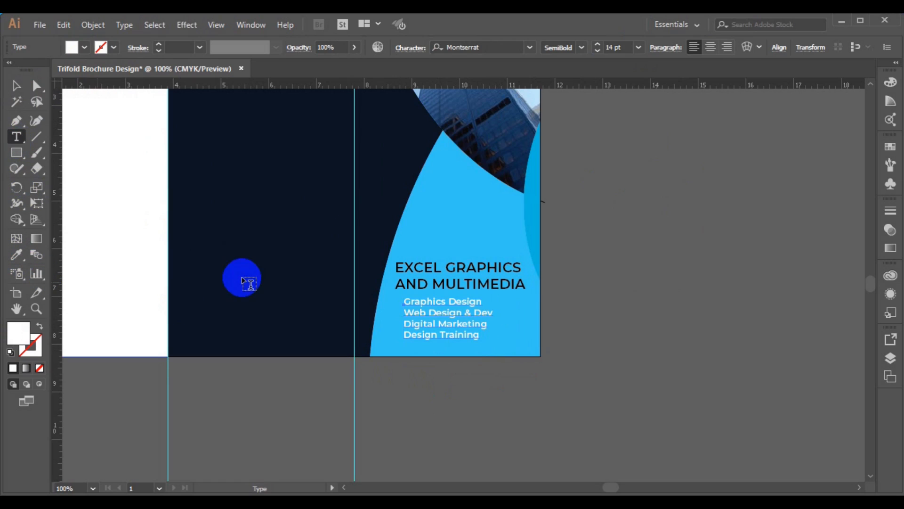
pyautogui.click(418, 329)
pyautogui.click(418, 328)
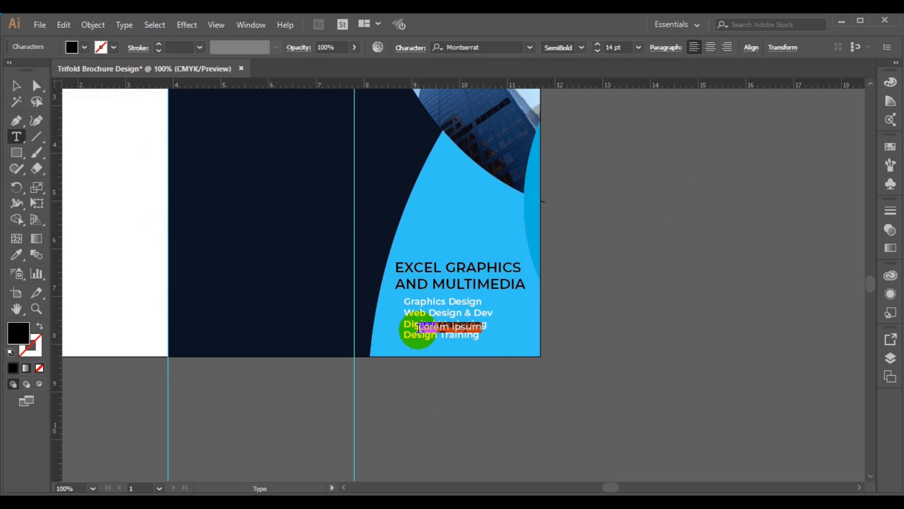
pyautogui.click(423, 313)
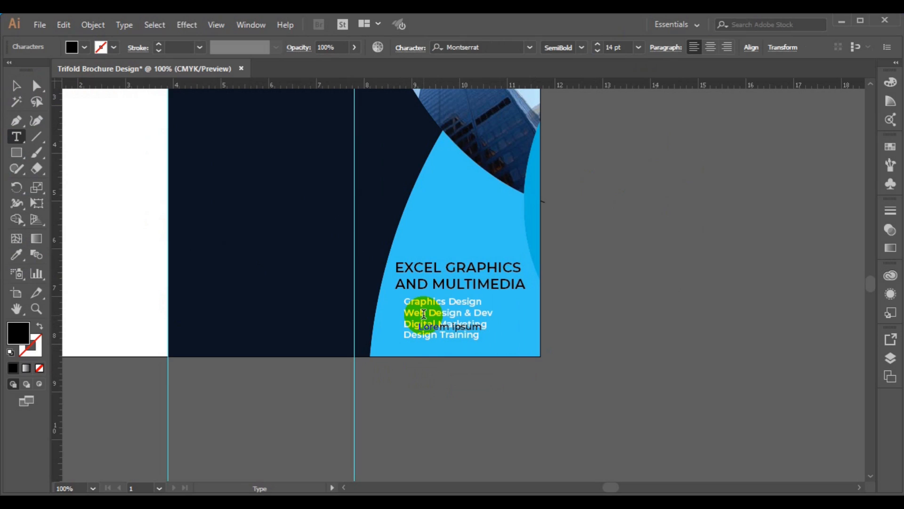
pyautogui.hotkey('ctrl', 'a')
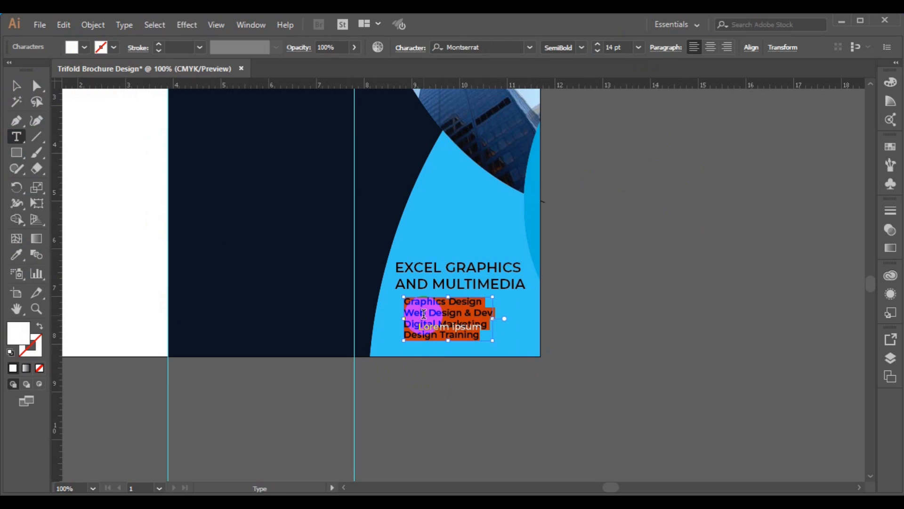
pyautogui.hotkey('ctrl', 't')
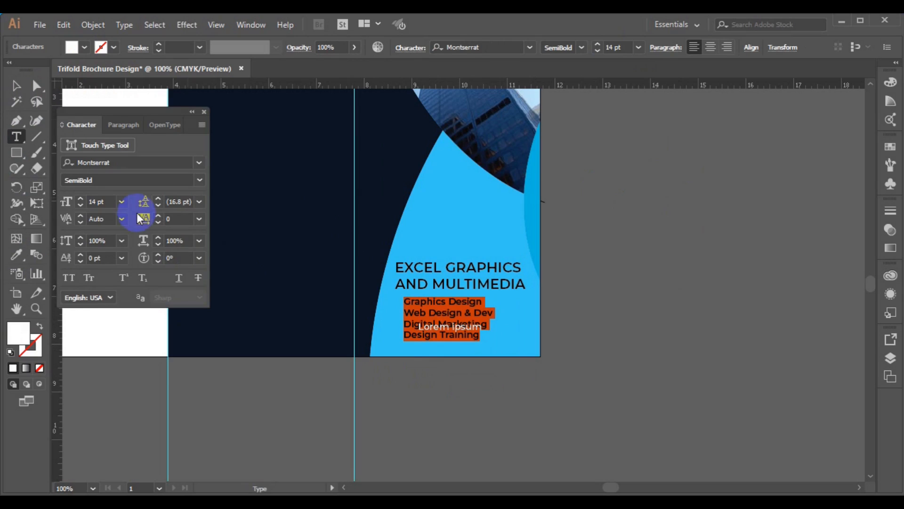
pyautogui.click(123, 125)
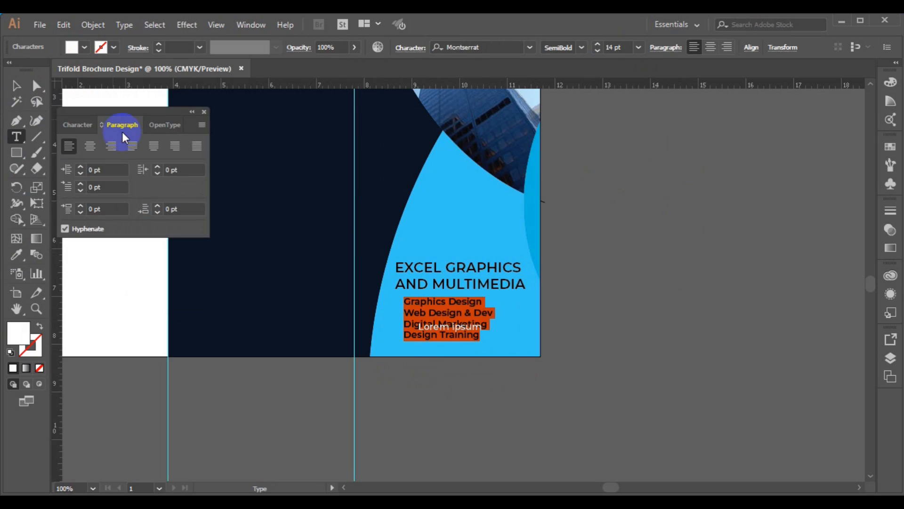
pyautogui.click(192, 149)
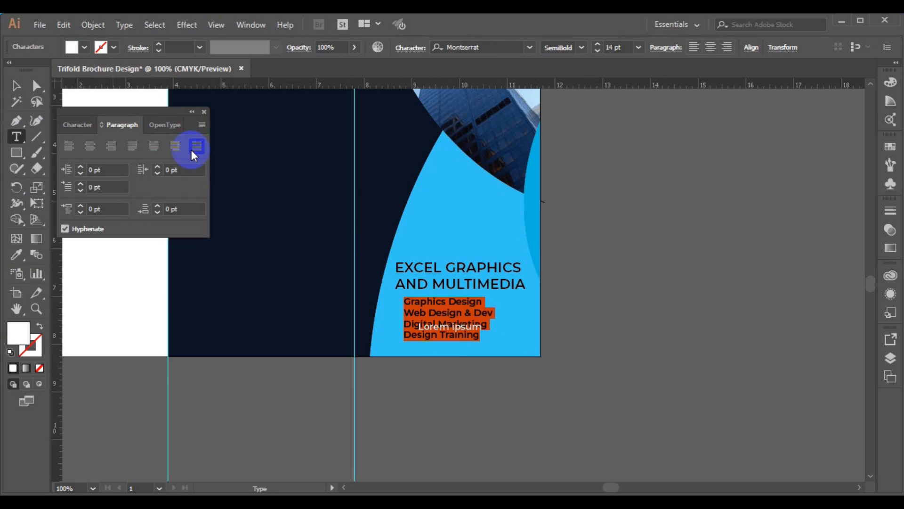
# Step: Delete the stray Lorem ipsum placeholder text overlapping the services list
pyautogui.click(17, 86)
pyautogui.click(456, 332)
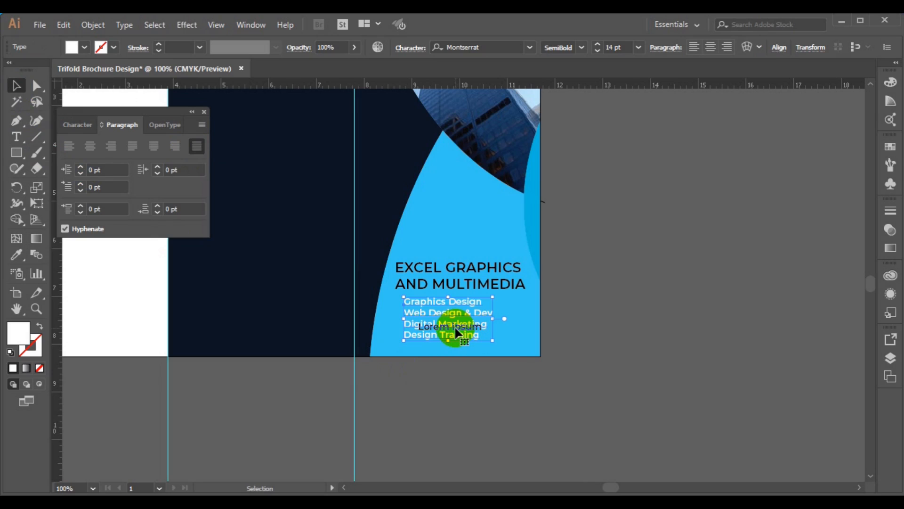
pyautogui.click(485, 342)
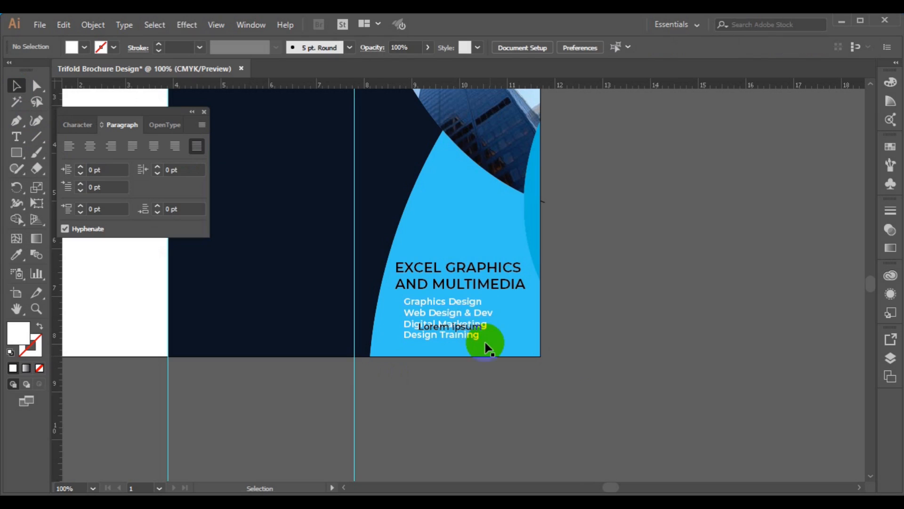
pyautogui.click(476, 335)
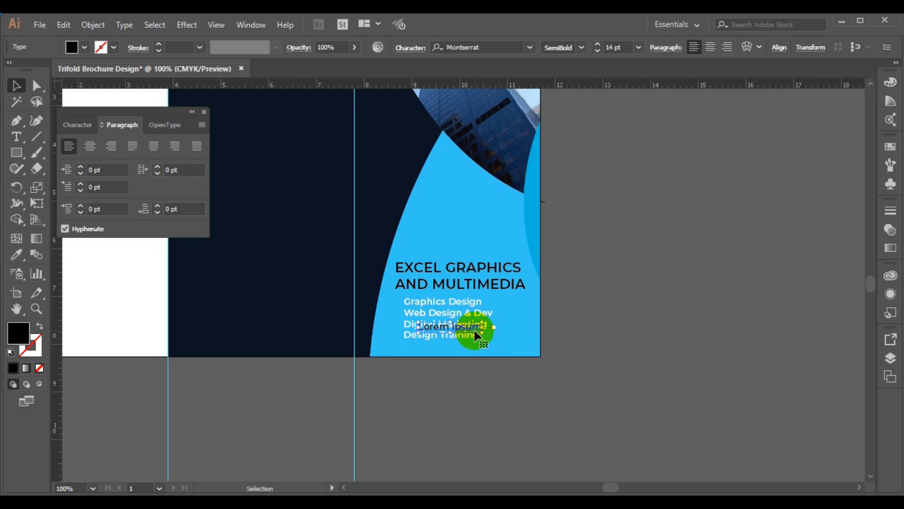
pyautogui.press('Delete')
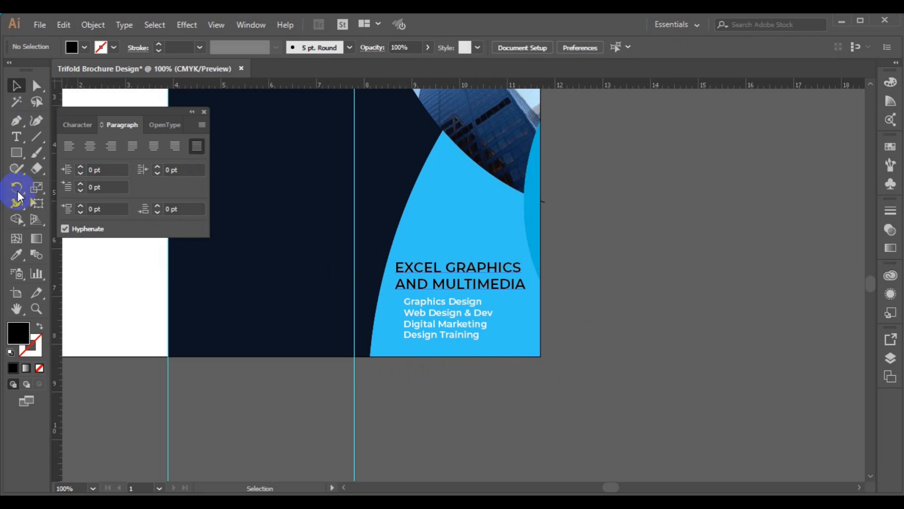
# Step: Set the leading of all four lines of the services list to 18 pt
pyautogui.click(16, 137)
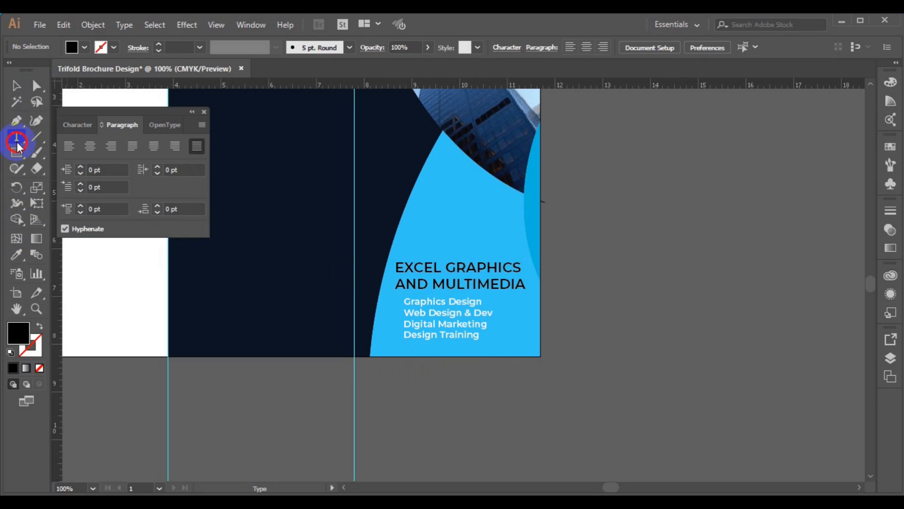
pyautogui.keyDown('ctrl'); pyautogui.click(418, 313); pyautogui.keyUp('ctrl')
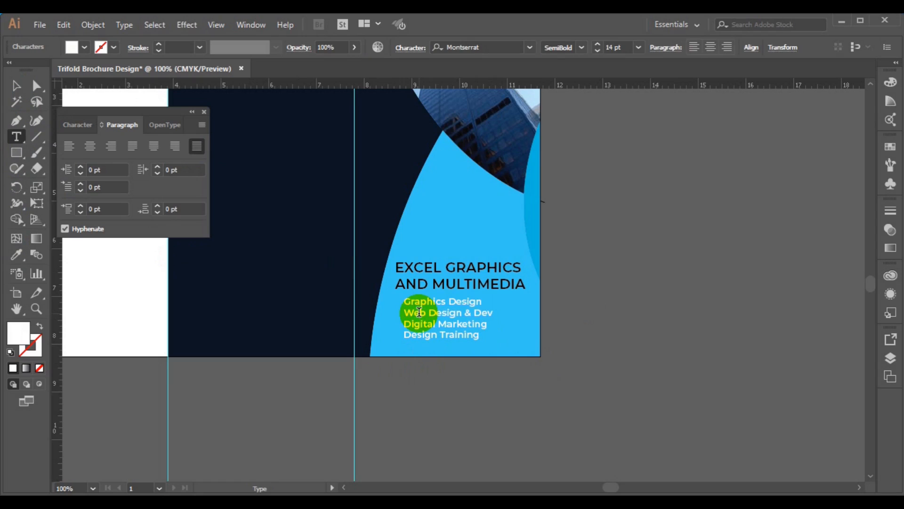
pyautogui.click(418, 312)
pyautogui.hotkey('ctrl', 'a')
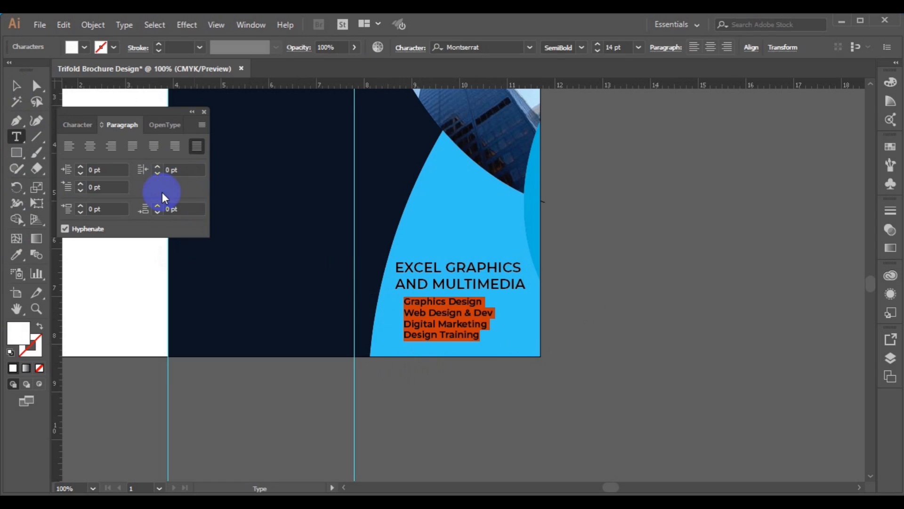
pyautogui.click(80, 124)
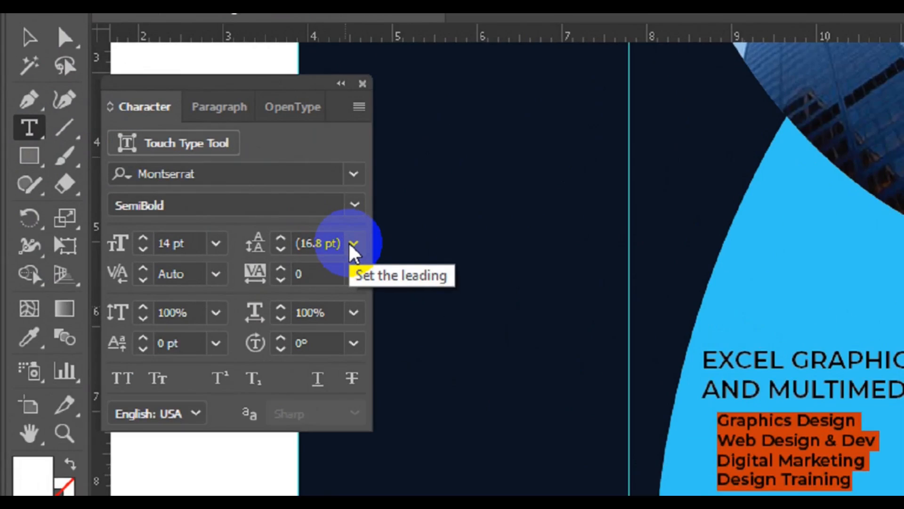
pyautogui.click(398, 257)
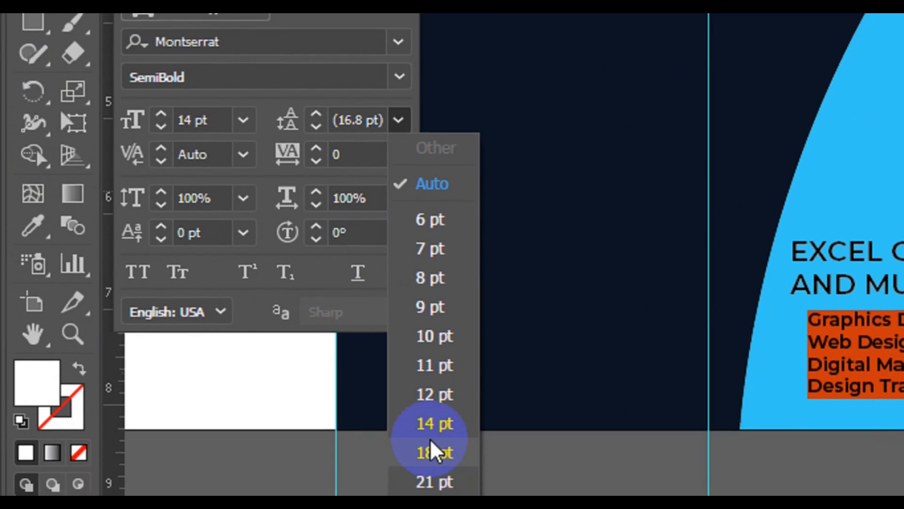
pyautogui.click(435, 452)
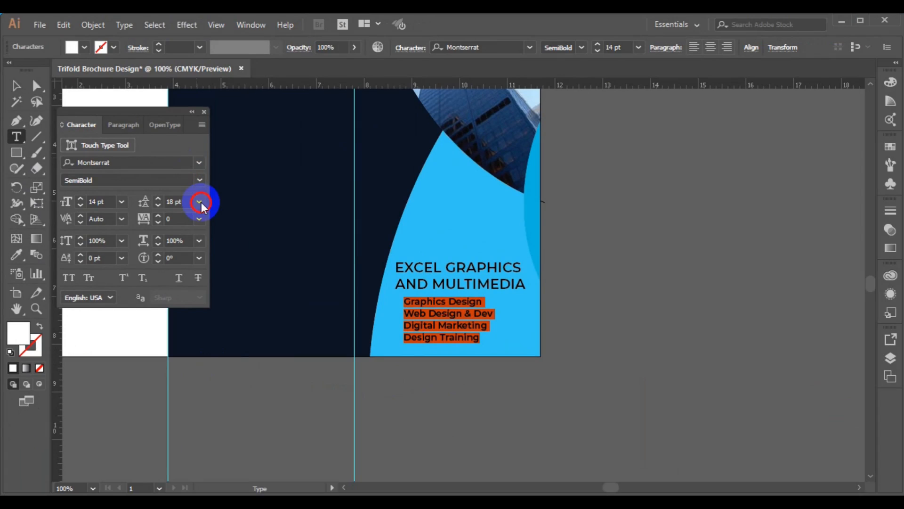
# Step: Set the leading of all four lines of the services list to 24 pt
pyautogui.click(200, 201)
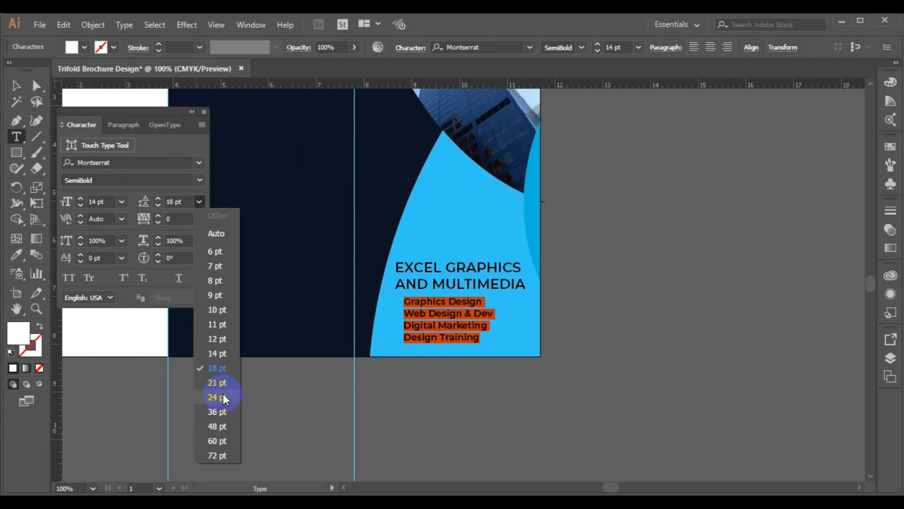
pyautogui.click(217, 397)
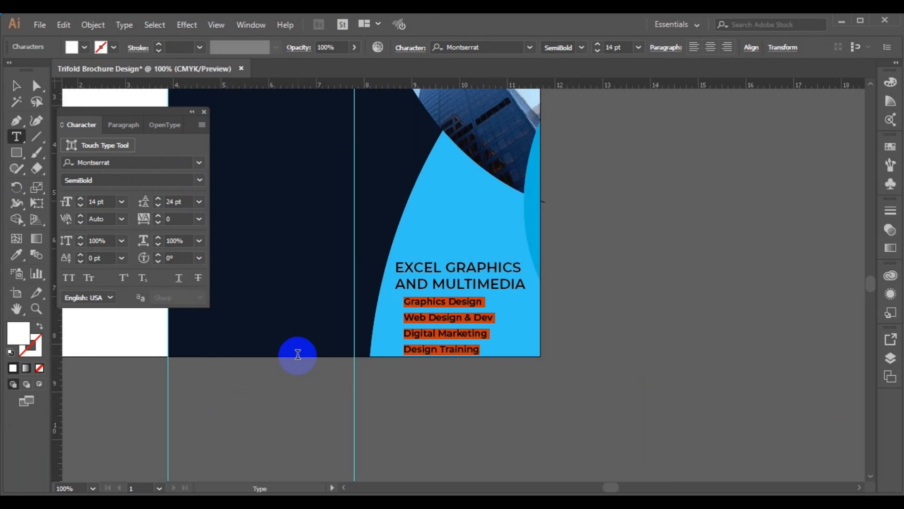
pyautogui.click(22, 91)
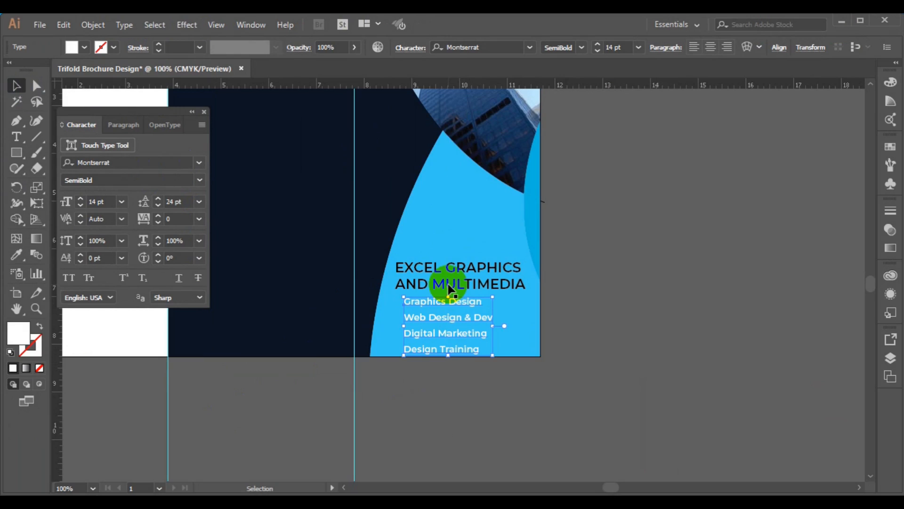
# Step: Nudge the company name and the services list together slightly upward, and deselect them
pyautogui.keyDown('shift'); pyautogui.click(448, 284); pyautogui.keyUp('shift')
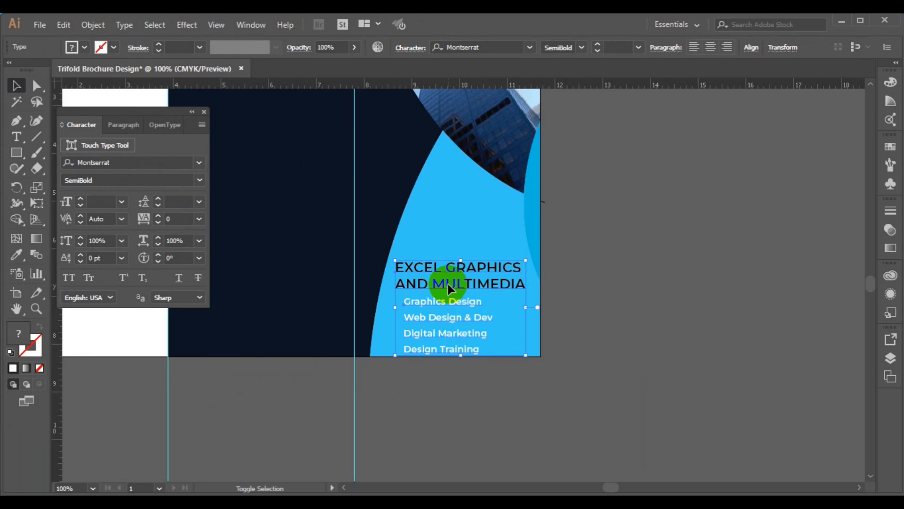
pyautogui.press('Up')
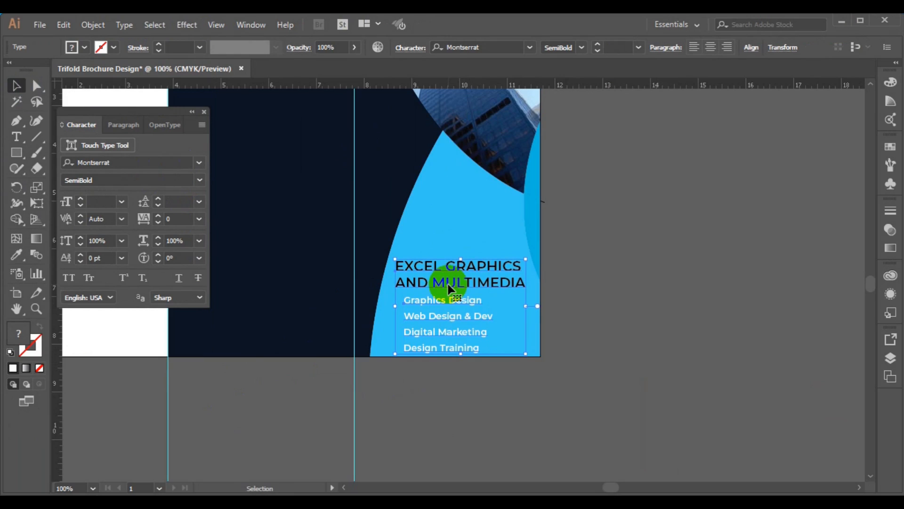
pyautogui.press('Up')
pyautogui.press('Up')
pyautogui.press('Up')
pyautogui.press('Up')
pyautogui.press('Up')
pyautogui.press('Up')
pyautogui.press('Up')
pyautogui.click(636, 275)
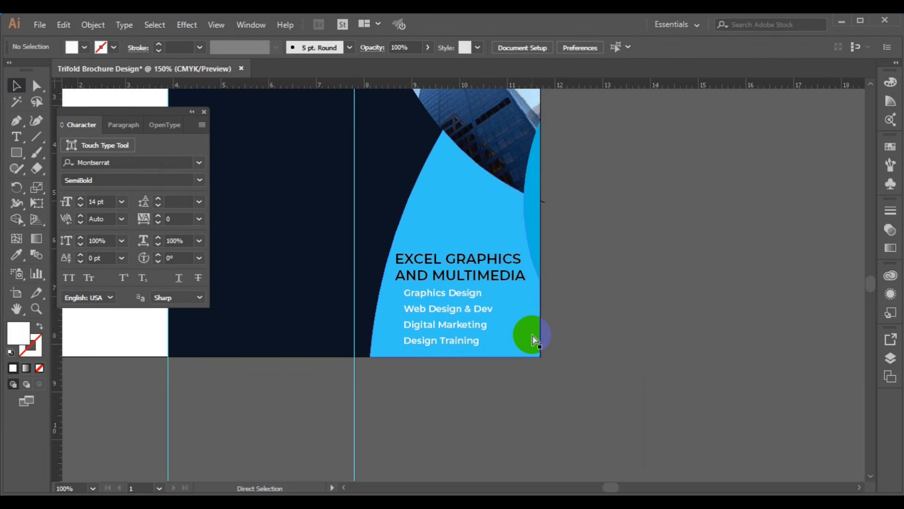
# Step: Begin a black-filled ellipse as a bullet beside the Graphics Design line of the services list
pyautogui.hotkey('ctrl', '=')
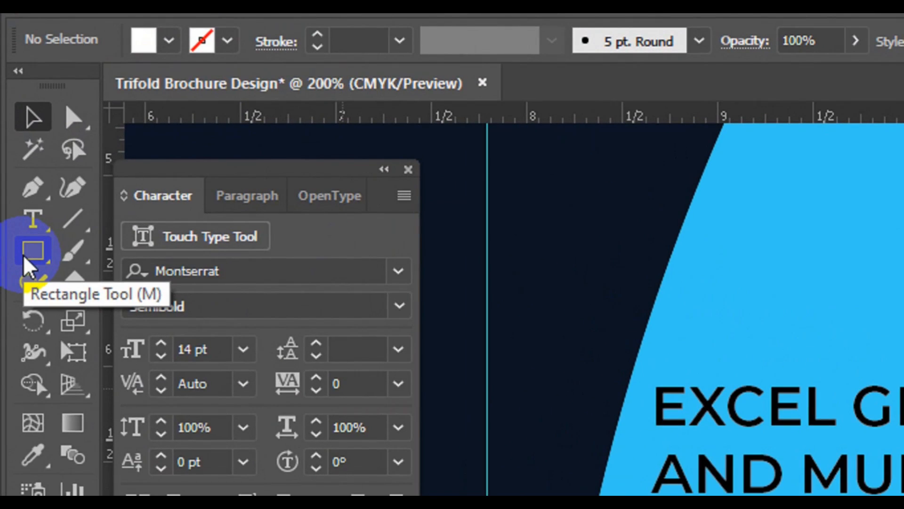
pyautogui.click(27, 266)
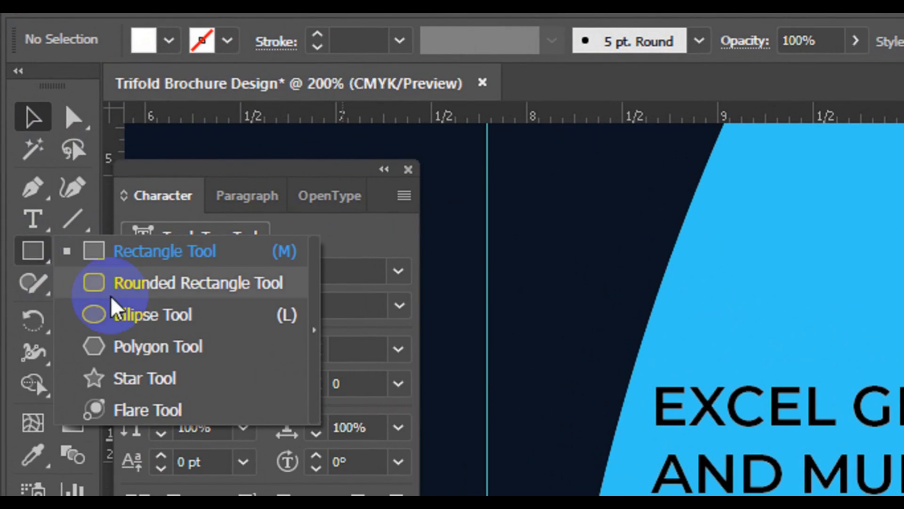
pyautogui.click(126, 305)
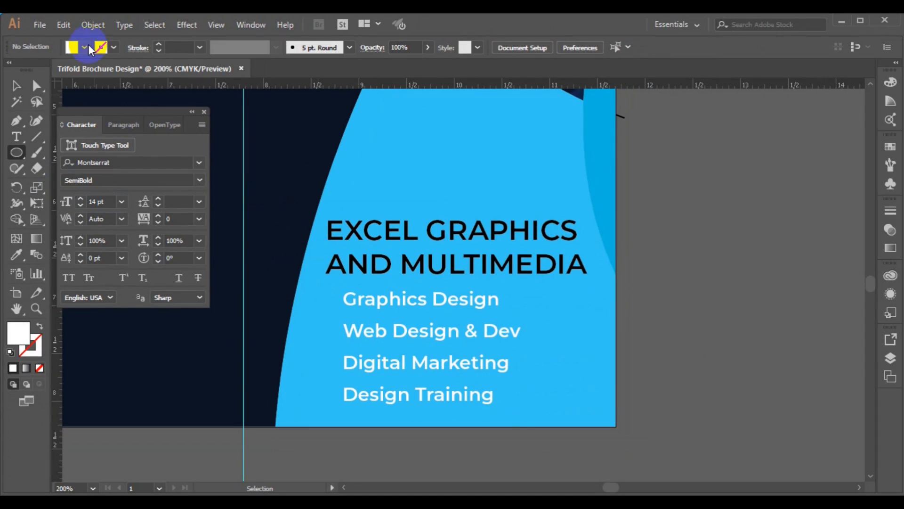
pyautogui.click(84, 46)
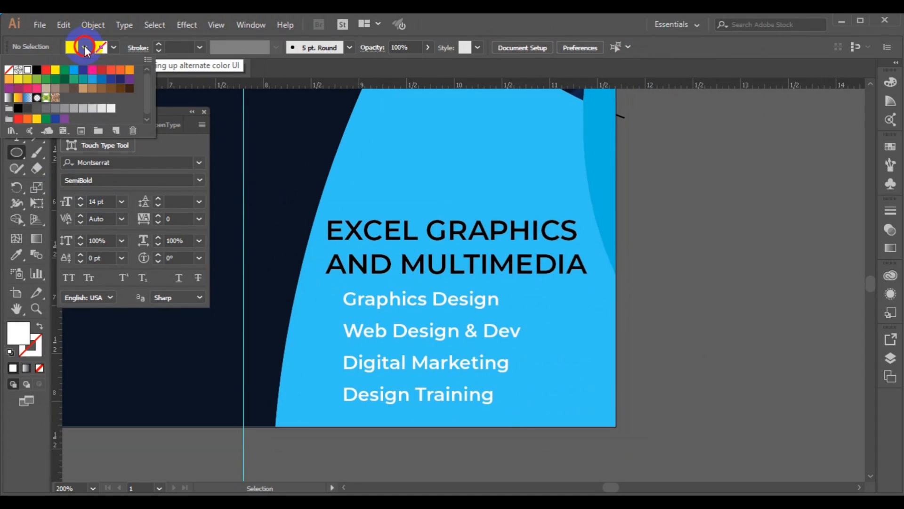
pyautogui.click(38, 71)
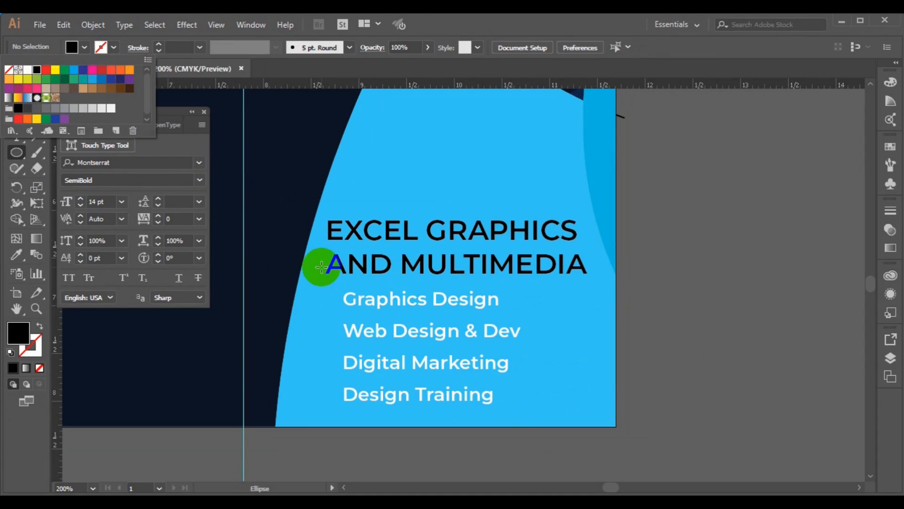
pyautogui.click(320, 297)
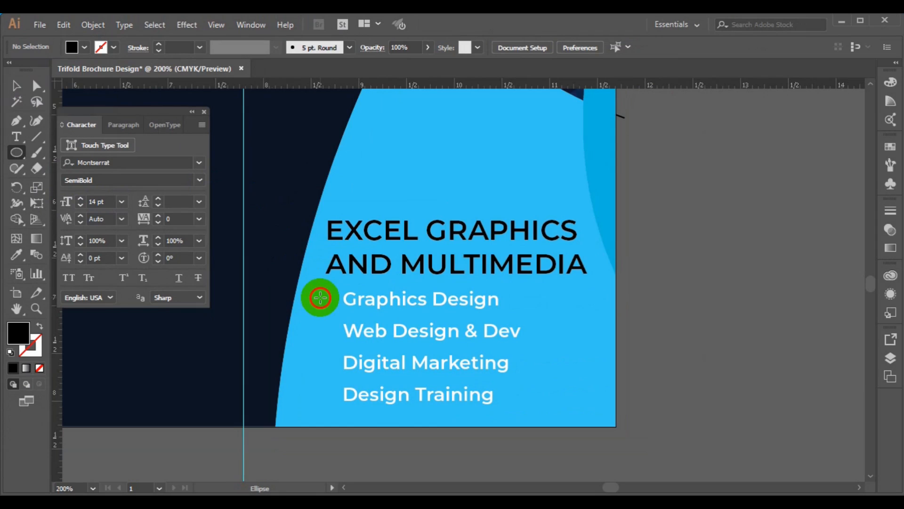
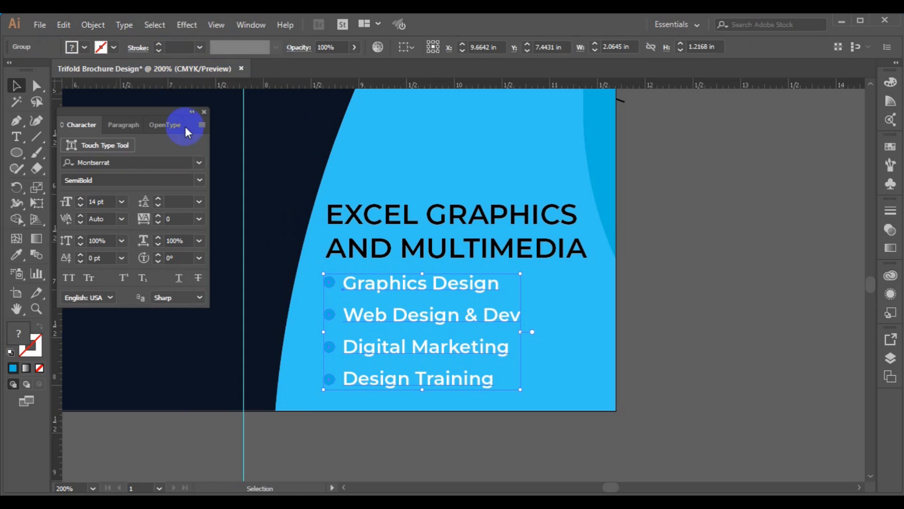
# Step: Align the left edges of the company name and the bulleted services list, and nudge both slightly down
pyautogui.keyDown('shift'); pyautogui.click(375, 256); pyautogui.keyUp('shift')
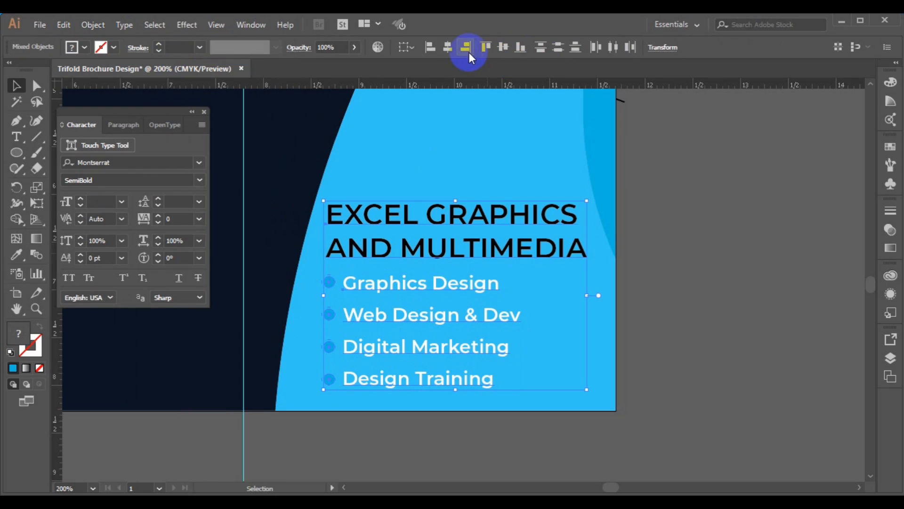
pyautogui.click(432, 54)
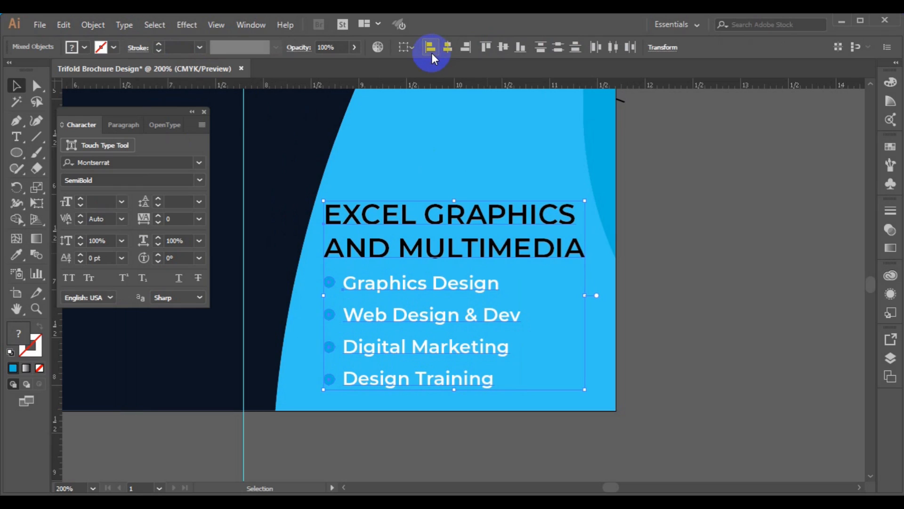
pyautogui.press('Down')
pyautogui.press('Down')
pyautogui.press('Down')
pyautogui.press('Down')
pyautogui.press('Down')
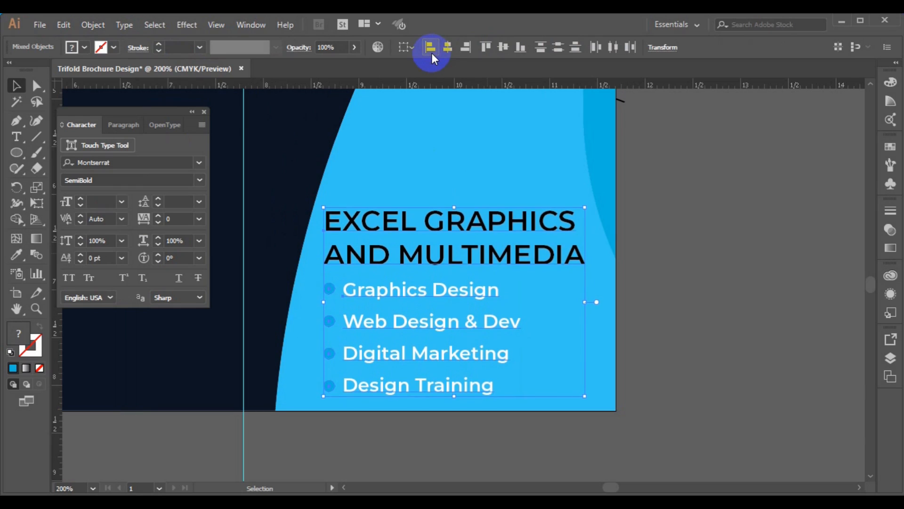
pyautogui.hotkey('ctrl', '0')
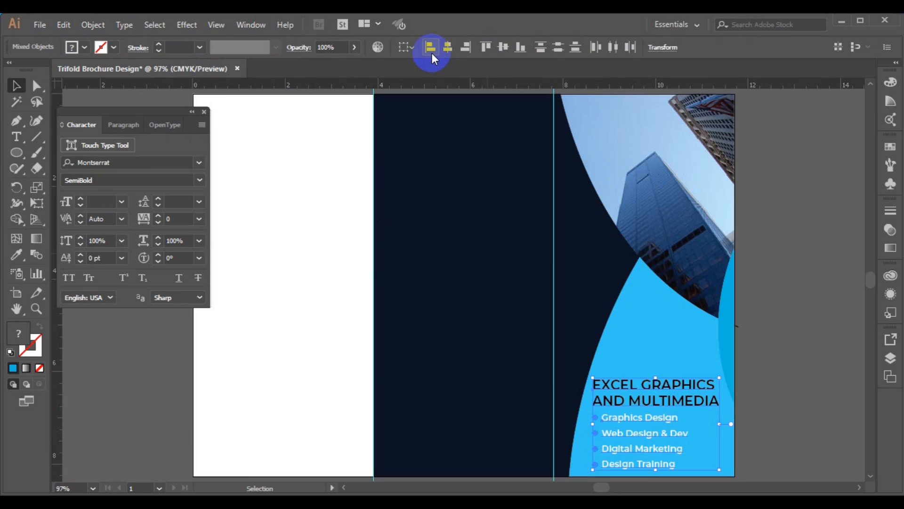
pyautogui.click(630, 135)
pyautogui.click(836, 253)
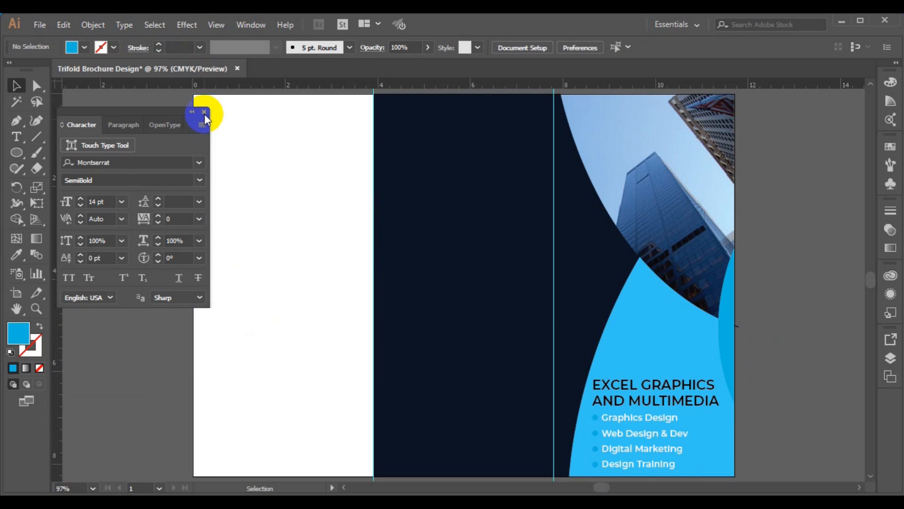
# Step: Move the Character panel off the white panel and add the text "About Us" near the white panel's upper left corner
pyautogui.moveTo(162, 111); pyautogui.dragTo(788, 127)
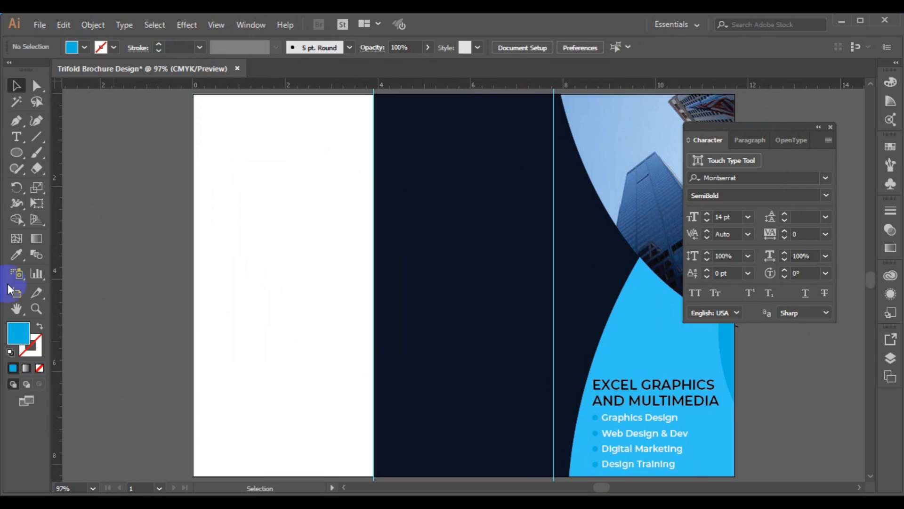
pyautogui.click(16, 137)
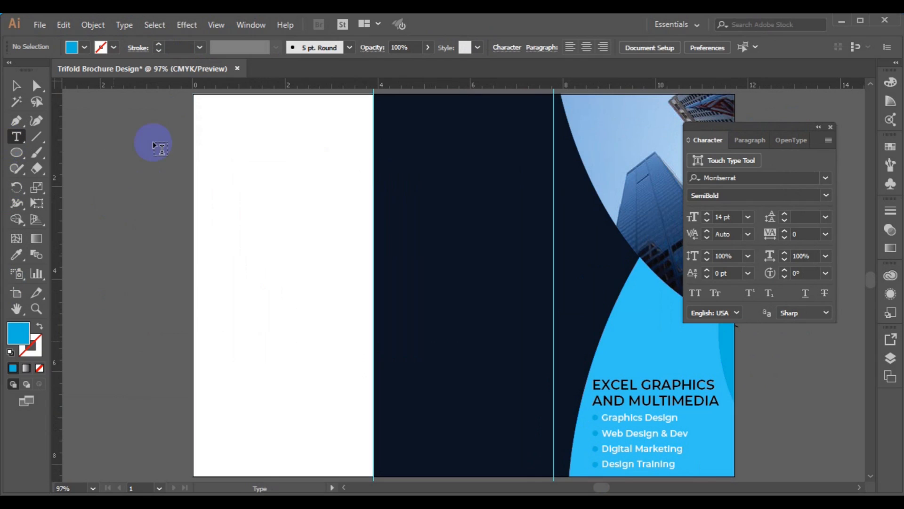
pyautogui.click(208, 123)
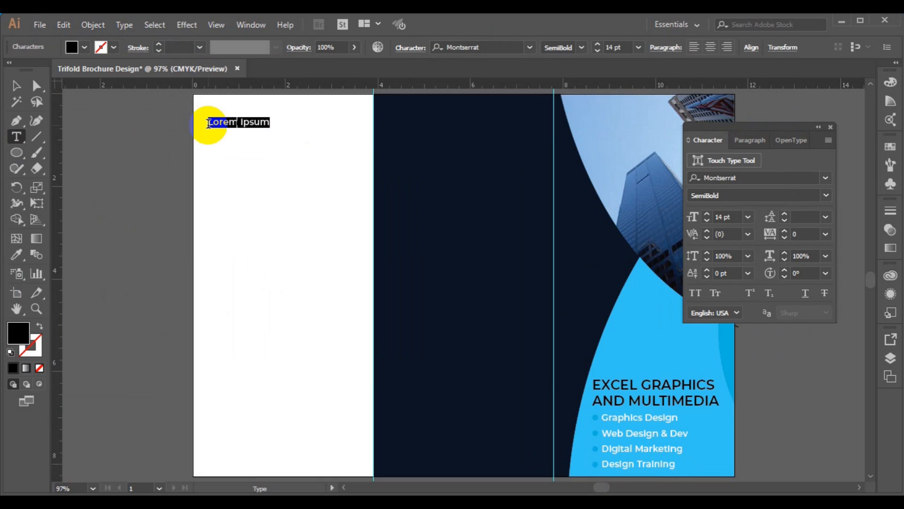
pyautogui.write('About')
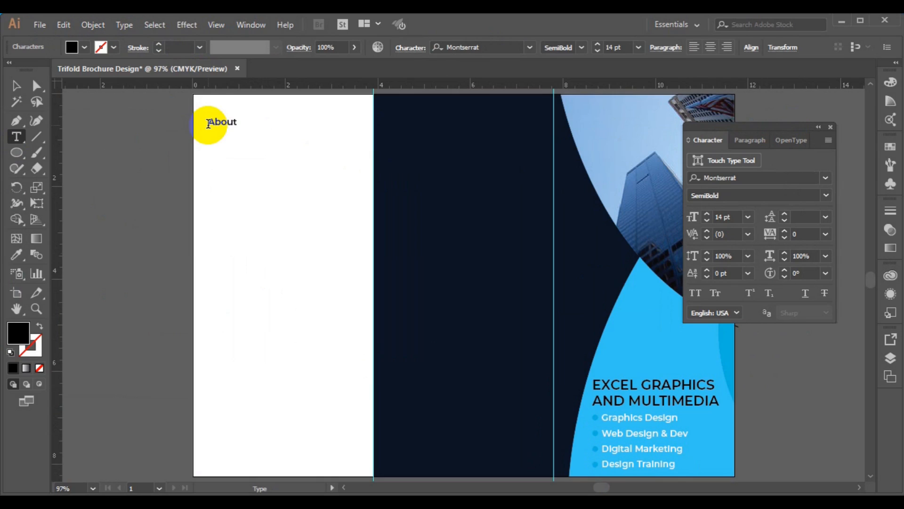
pyautogui.write(' Us')
# Step: Recolour the About Us text with the darker blue sampled from the curved shape at the cover's edge
pyautogui.hotkey('ctrl', 'a')
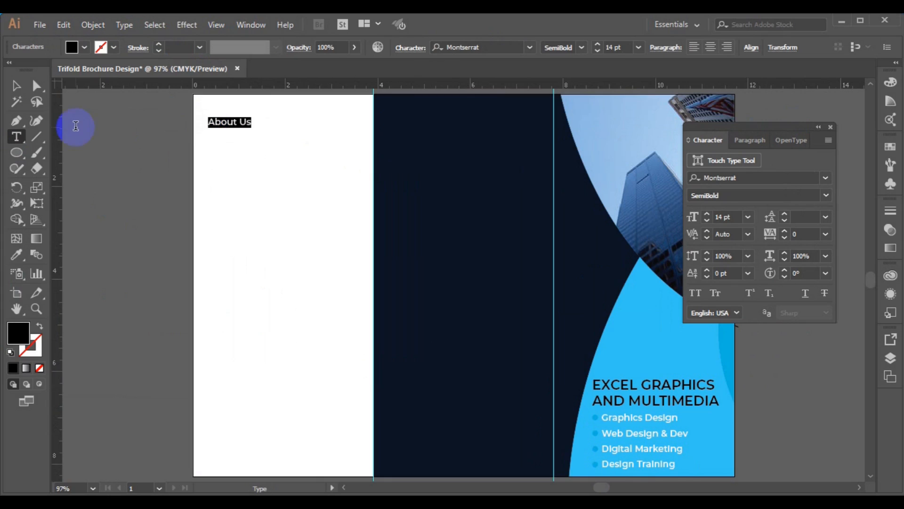
pyautogui.click(16, 256)
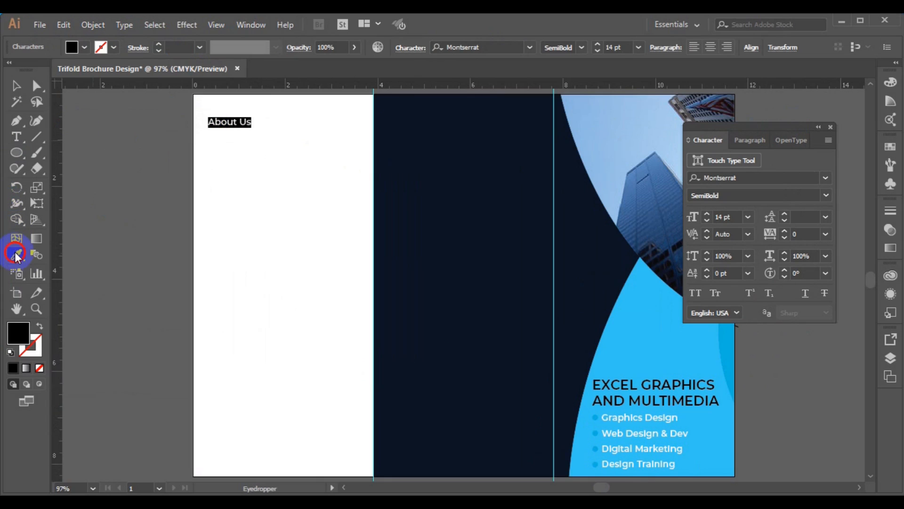
pyautogui.click(725, 341)
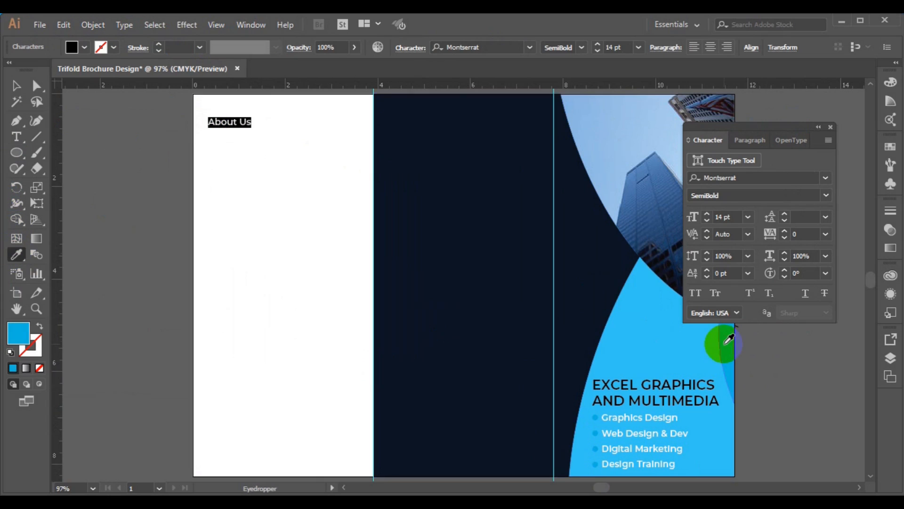
pyautogui.click(17, 85)
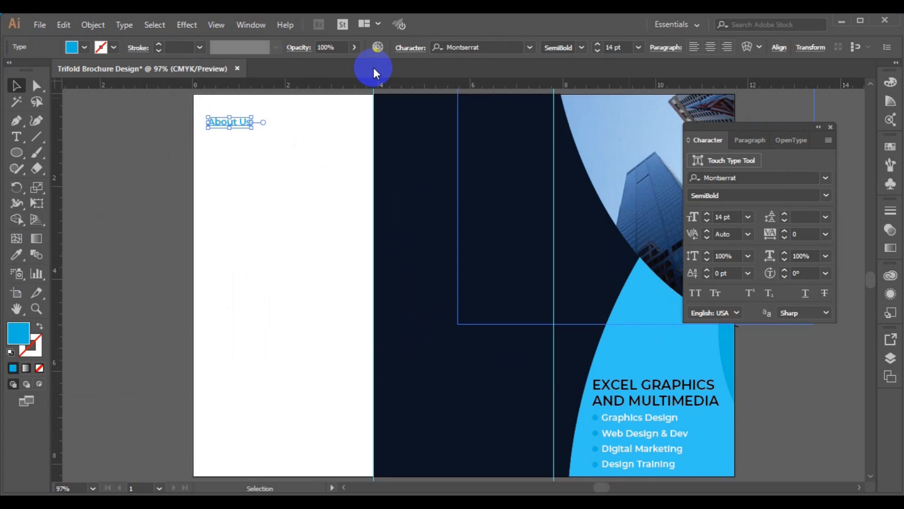
# Step: Set the About Us heading to 18 pt Bold and shift it slightly closer to the white panel's upper left corner
pyautogui.click(639, 48)
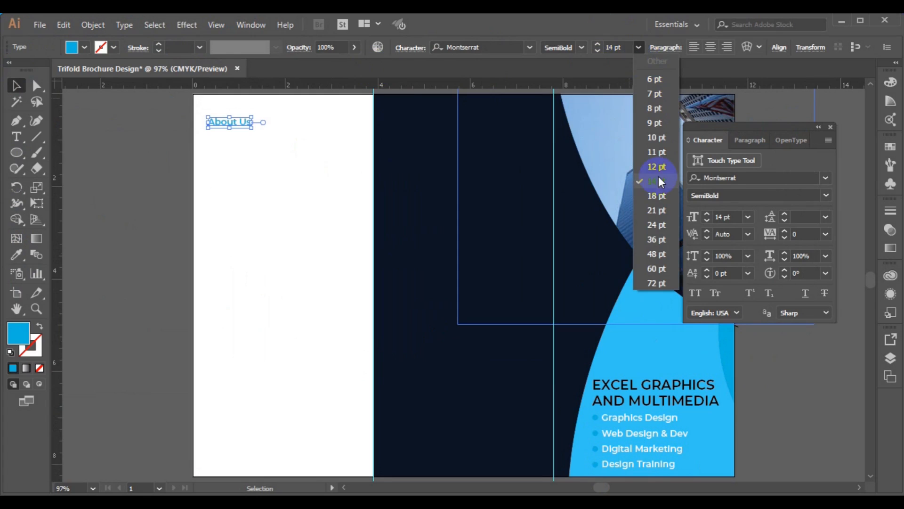
pyautogui.click(657, 196)
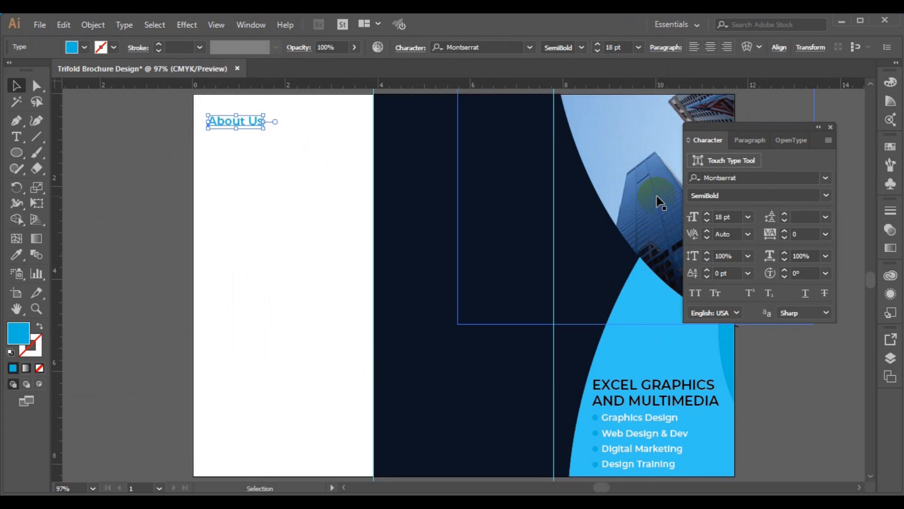
pyautogui.click(583, 47)
pyautogui.click(570, 237)
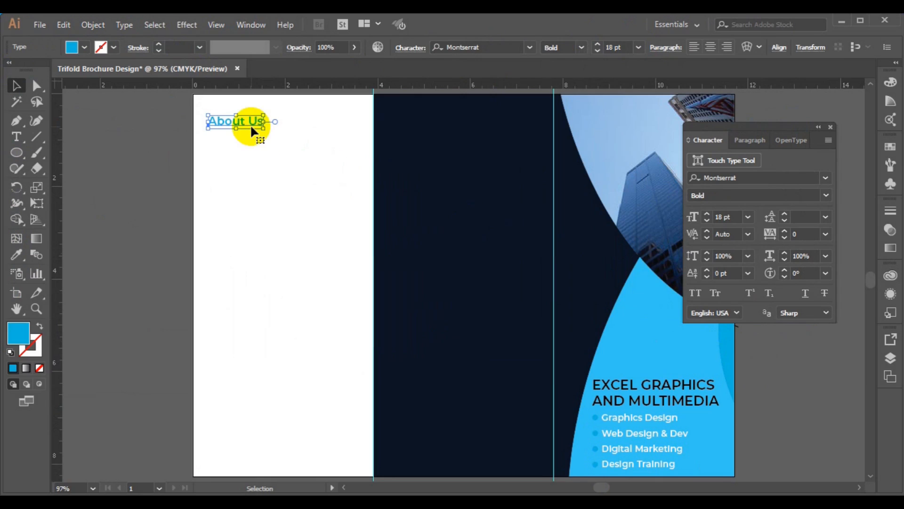
pyautogui.moveTo(244, 123); pyautogui.dragTo(238, 115)
pyautogui.click(159, 179)
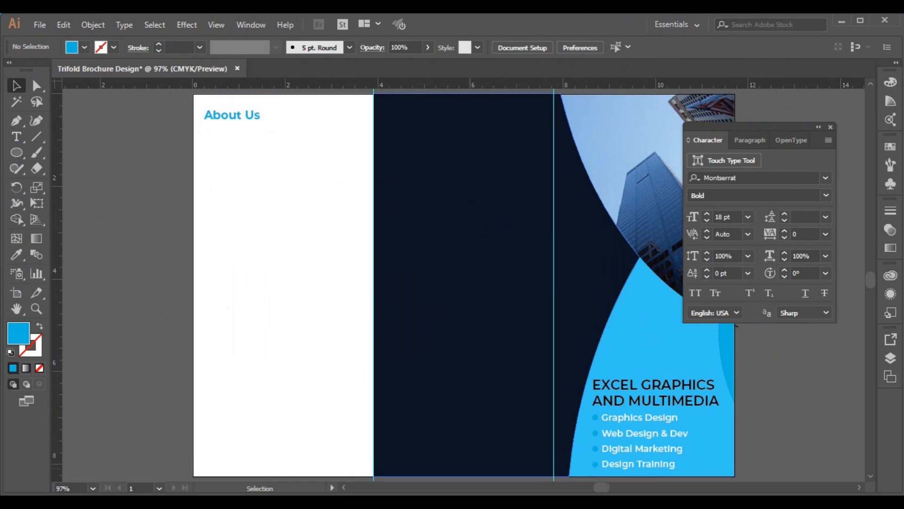
# Step: Switch to the Notepad placeholder text and select its first two sentences, from "Lorem ipsum" through "varius nisl."
pyautogui.hotkey('alt', 'Tab')
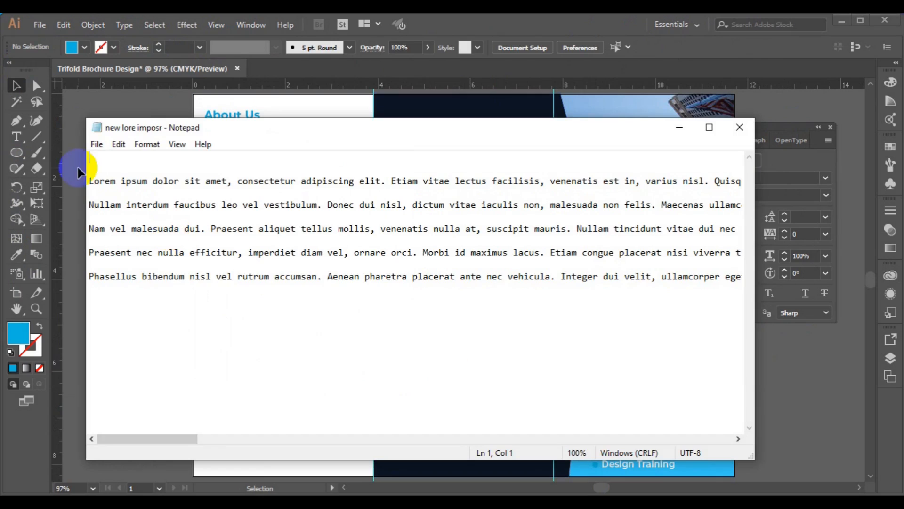
pyautogui.click(90, 182)
pyautogui.hotkey('shift', 'Right')
pyautogui.hotkey('shift', 'Right')
pyautogui.hotkey('shift', 'Right')
pyautogui.hotkey('shift', 'Right')
pyautogui.hotkey('shift', 'Right')
pyautogui.hotkey('shift', 'Right')
pyautogui.hotkey('shift', 'Right')
pyautogui.hotkey('shift', 'Right')
pyautogui.hotkey('shift', 'Right')
pyautogui.hotkey('shift', 'Right')
pyautogui.hotkey('shift', 'Right')
pyautogui.hotkey('shift', 'Right')
pyautogui.hotkey('shift', 'Right')
pyautogui.hotkey('shift', 'Right')
pyautogui.hotkey('shift', 'Right')
pyautogui.hotkey('shift', 'Right')
pyautogui.hotkey('shift', 'Right')
pyautogui.hotkey('shift', 'Right')
pyautogui.hotkey('shift', 'Right')
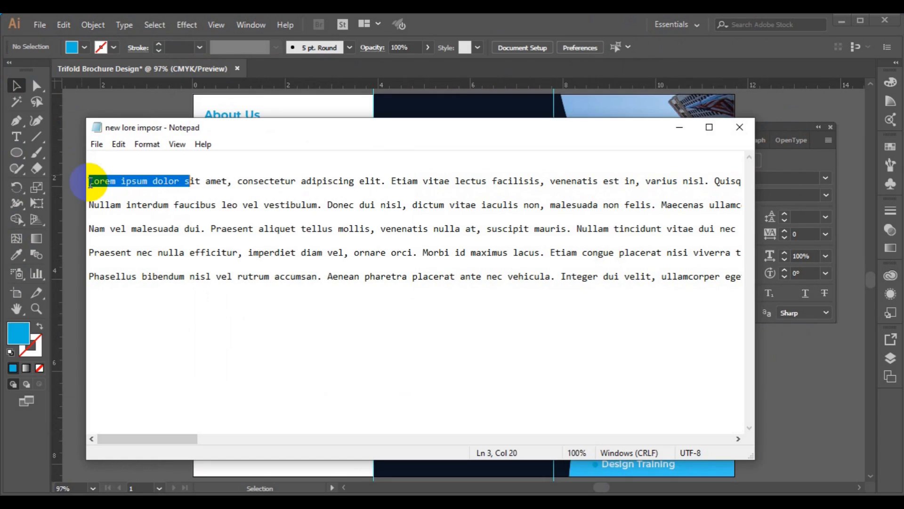
pyautogui.hotkey('shift', 'Right')
pyautogui.hotkey('shift', 'Right')
pyautogui.hotkey('shift', 'Right')
pyautogui.hotkey('shift', 'Right')
pyautogui.hotkey('shift', 'Right')
pyautogui.hotkey('shift', 'Right')
pyautogui.hotkey('shift', 'Right')
pyautogui.hotkey('shift', 'Right')
pyautogui.hotkey('shift', 'Right')
pyautogui.hotkey('shift', 'Right')
pyautogui.hotkey('shift', 'Right')
pyautogui.hotkey('shift', 'Right')
pyautogui.hotkey('shift', 'Right')
pyautogui.hotkey('shift', 'Right')
pyautogui.hotkey('shift', 'Right')
pyautogui.hotkey('shift', 'Right')
pyautogui.hotkey('shift', 'Right')
pyautogui.hotkey('shift', 'Right')
pyautogui.hotkey('shift', 'Right')
pyautogui.hotkey('shift', 'Right')
pyautogui.hotkey('shift', 'Right')
pyautogui.hotkey('shift', 'Right')
pyautogui.hotkey('shift', 'Right')
pyautogui.hotkey('shift', 'Right')
pyautogui.hotkey('shift', 'Right')
pyautogui.hotkey('shift', 'Right')
pyautogui.hotkey('shift', 'Right')
pyautogui.hotkey('shift', 'Right')
pyautogui.hotkey('shift', 'Right')
pyautogui.hotkey('shift', 'Right')
pyautogui.hotkey('shift', 'Right')
pyautogui.hotkey('shift', 'Right')
pyautogui.hotkey('shift', 'Right')
pyautogui.hotkey('shift', 'Right')
pyautogui.hotkey('shift', 'Right')
pyautogui.hotkey('shift', 'Right')
pyautogui.hotkey('shift', 'Right')
pyautogui.hotkey('shift', 'Right')
pyautogui.hotkey('shift', 'Right')
pyautogui.hotkey('shift', 'Right')
pyautogui.hotkey('shift', 'Right')
pyautogui.hotkey('shift', 'Right')
pyautogui.hotkey('shift', 'Right')
pyautogui.hotkey('shift', 'Right')
pyautogui.hotkey('shift', 'Right')
pyautogui.hotkey('shift', 'Right')
pyautogui.hotkey('shift', 'Right')
pyautogui.hotkey('shift', 'Right')
pyautogui.hotkey('shift', 'Right')
pyautogui.hotkey('shift', 'Right')
pyautogui.hotkey('shift', 'Right')
pyautogui.hotkey('shift', 'Right')
pyautogui.hotkey('shift', 'Right')
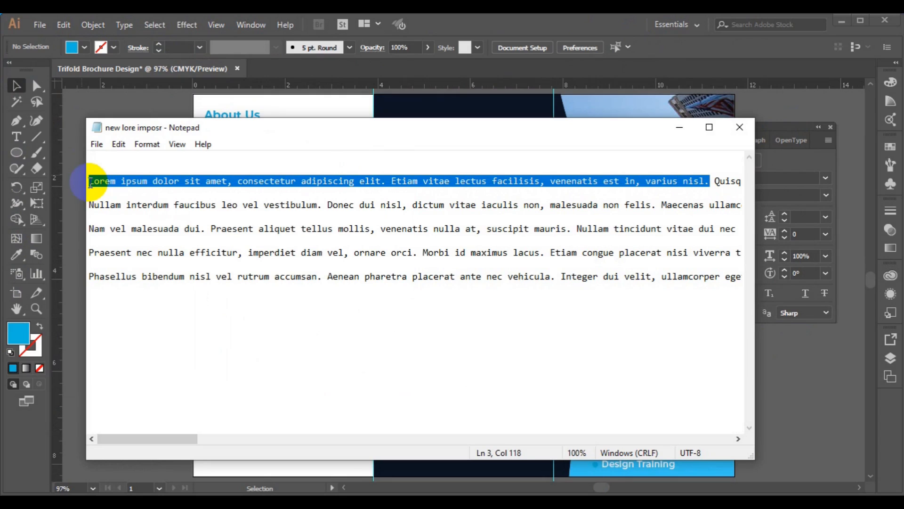
# Step: Switch back to the Illustrator brochure and draw a wide text area on the white panel, just below the About Us heading
pyautogui.click(278, 97)
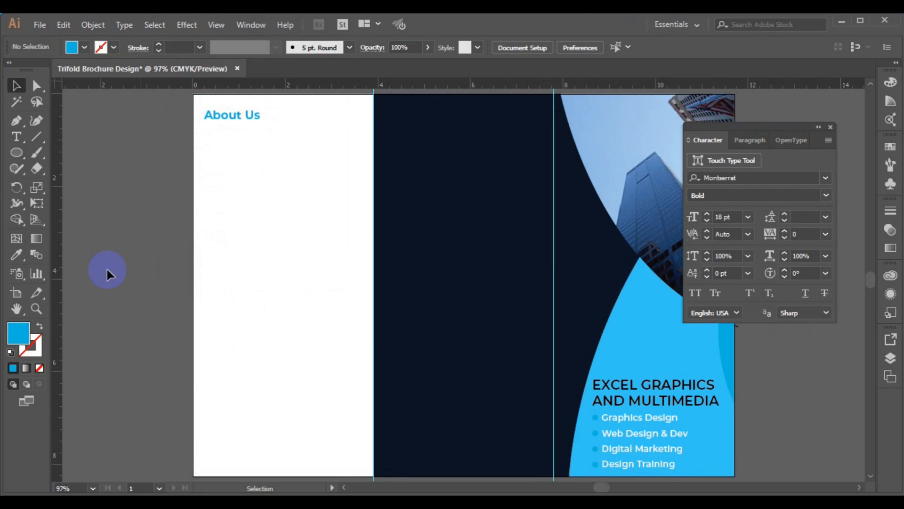
pyautogui.click(17, 138)
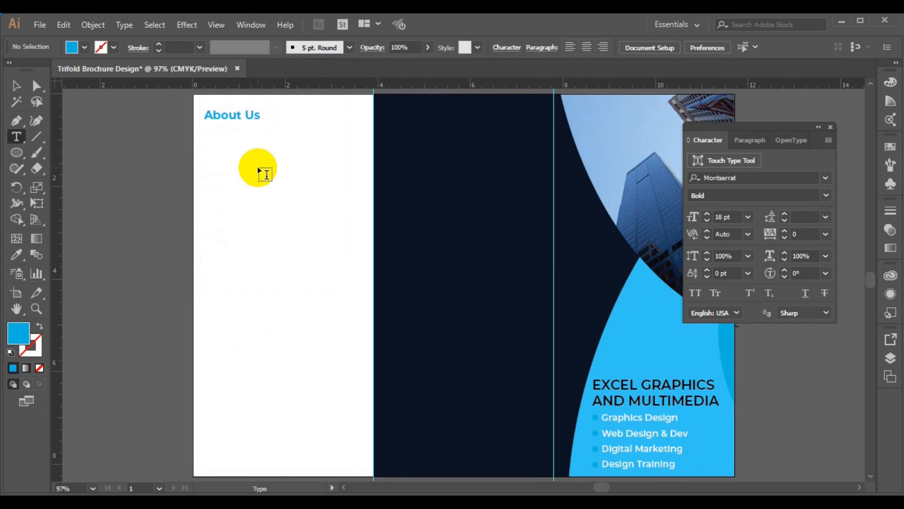
pyautogui.moveTo(202, 134); pyautogui.dragTo(362, 177)
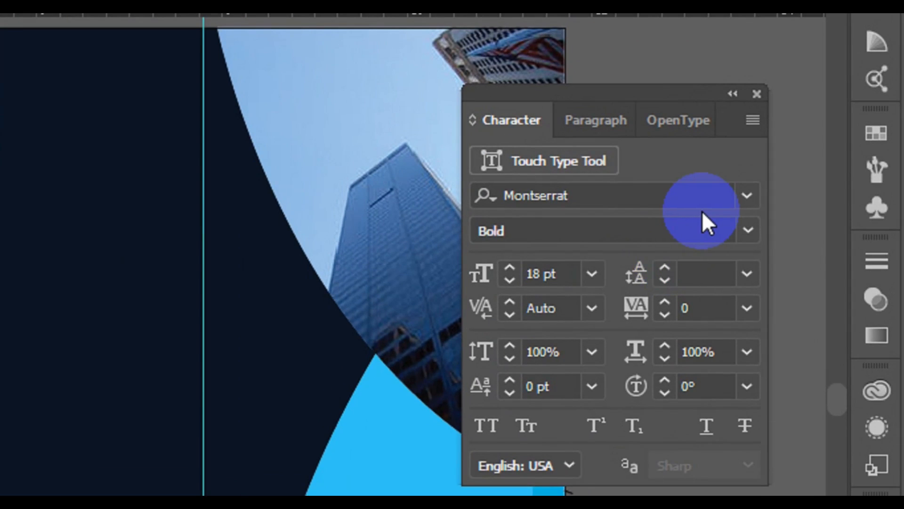
# Step: Set the new text area's placeholder text to Medium style at 10 pt
pyautogui.click(737, 236)
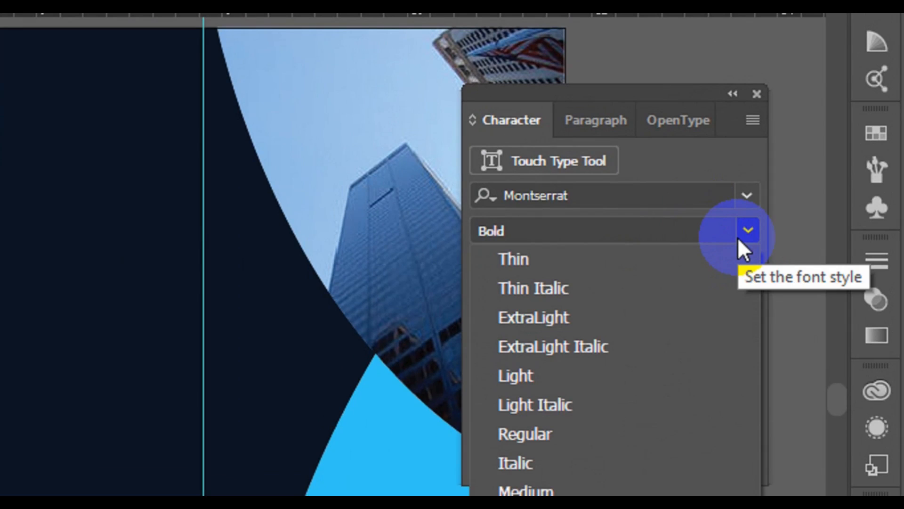
pyautogui.click(569, 424)
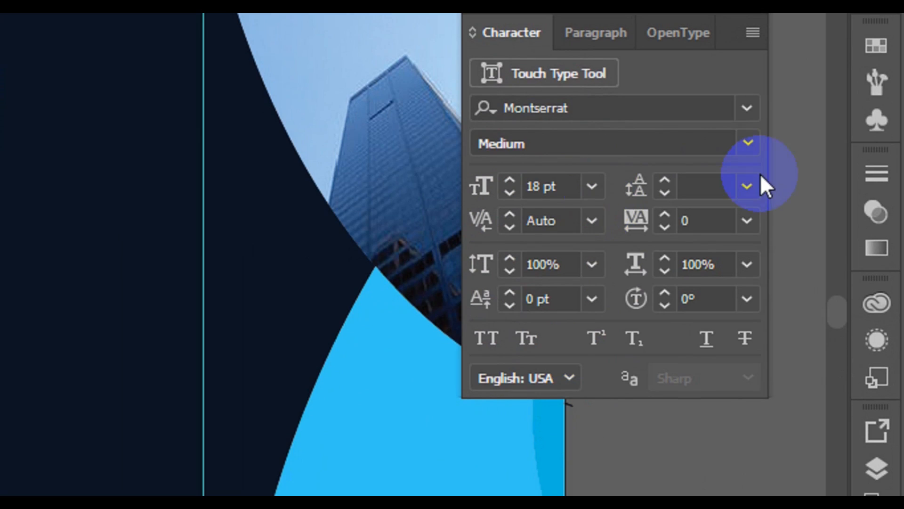
pyautogui.click(591, 186)
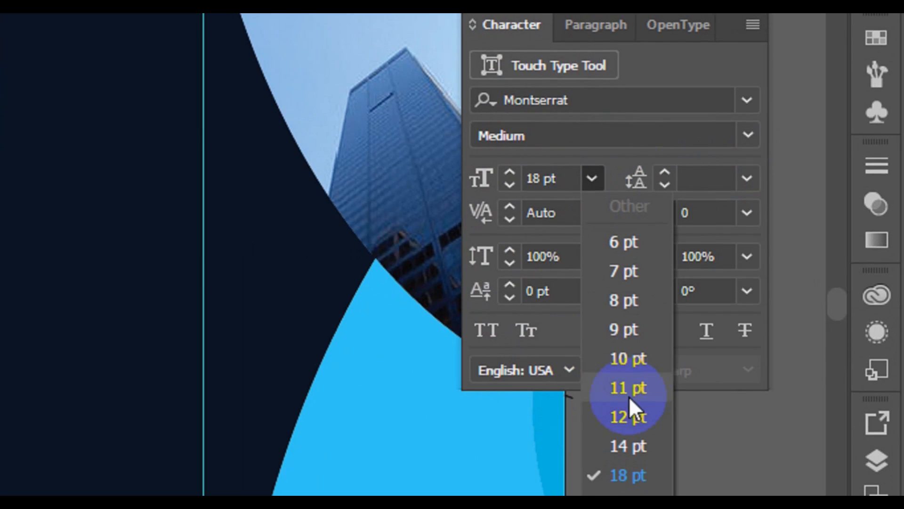
pyautogui.click(628, 370)
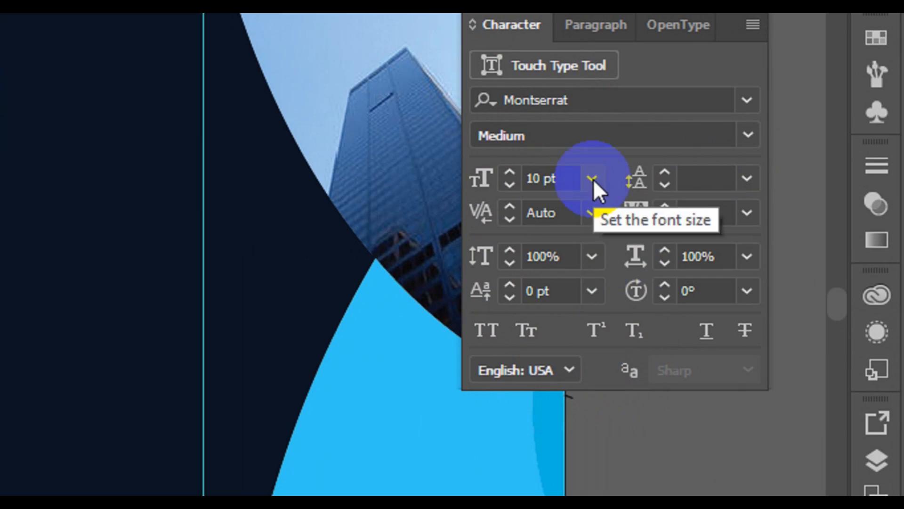
# Step: Left-align the placeholder text and set its leading to the automatic 12 pt
pyautogui.click(598, 24)
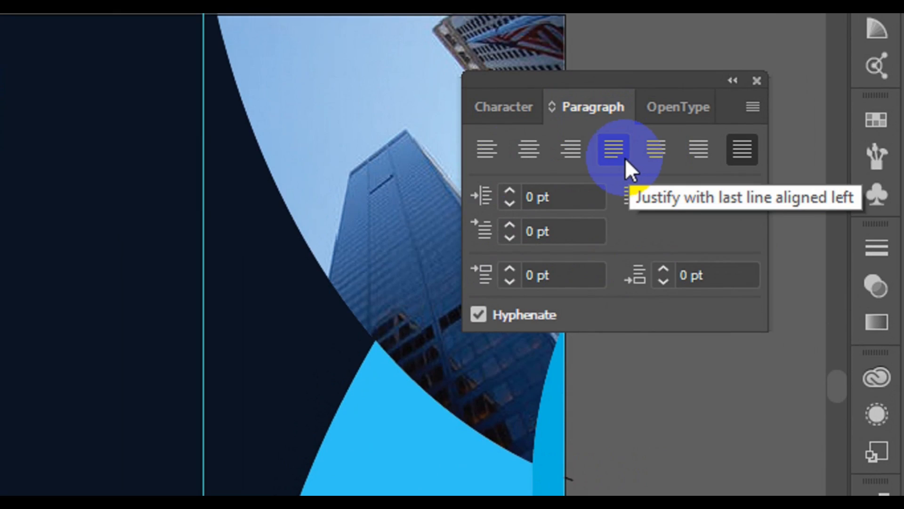
pyautogui.click(487, 160)
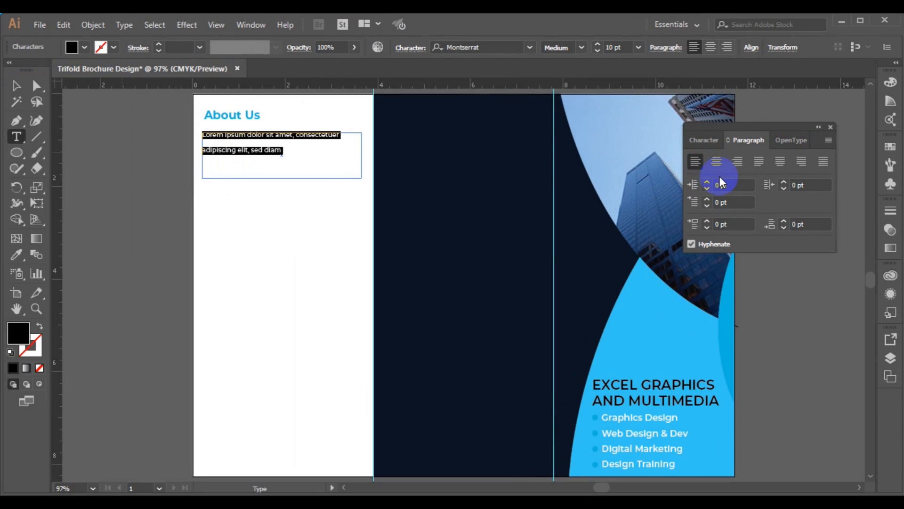
pyautogui.click(707, 141)
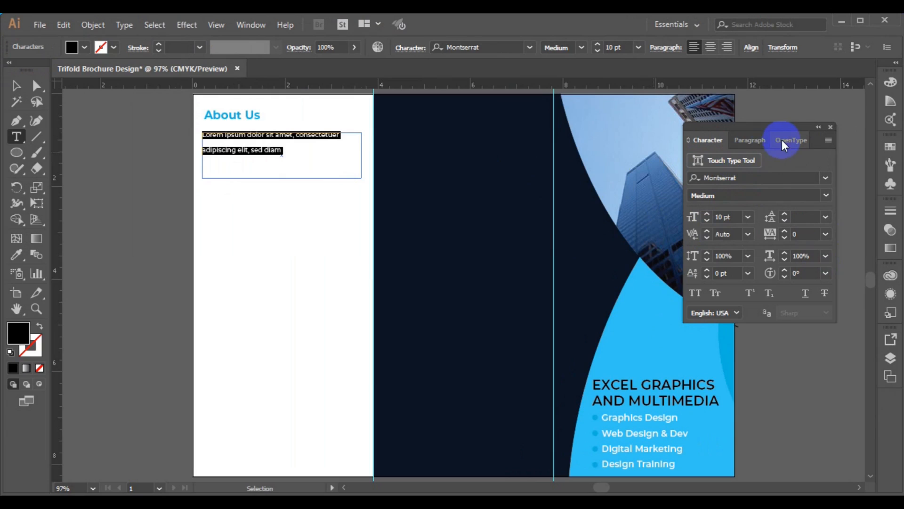
pyautogui.click(758, 141)
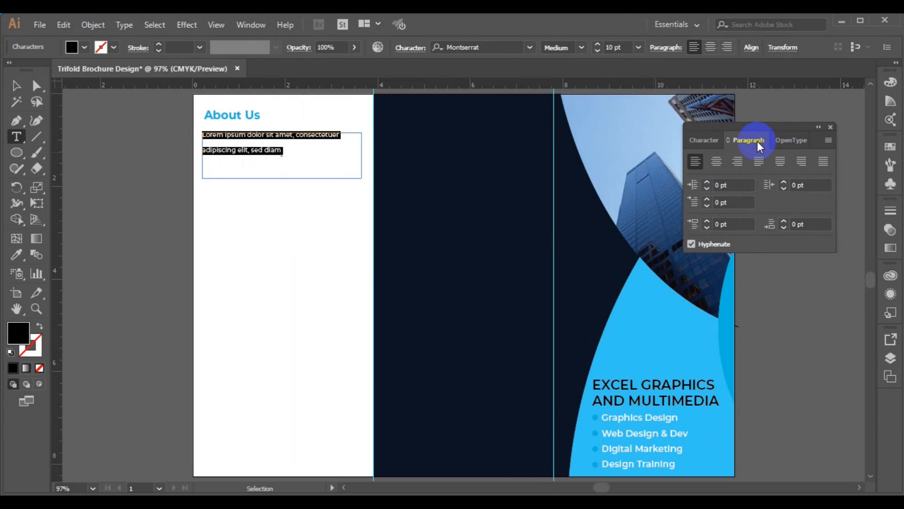
pyautogui.click(708, 146)
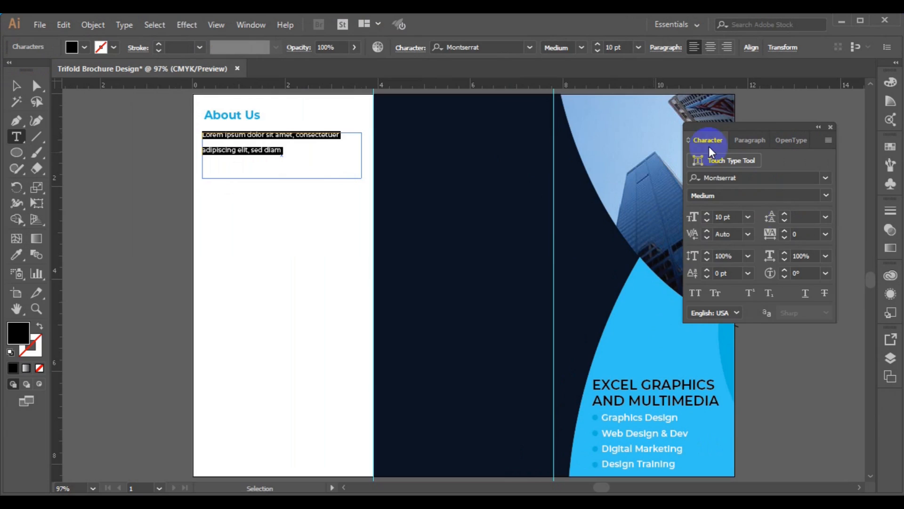
pyautogui.click(826, 219)
pyautogui.click(837, 250)
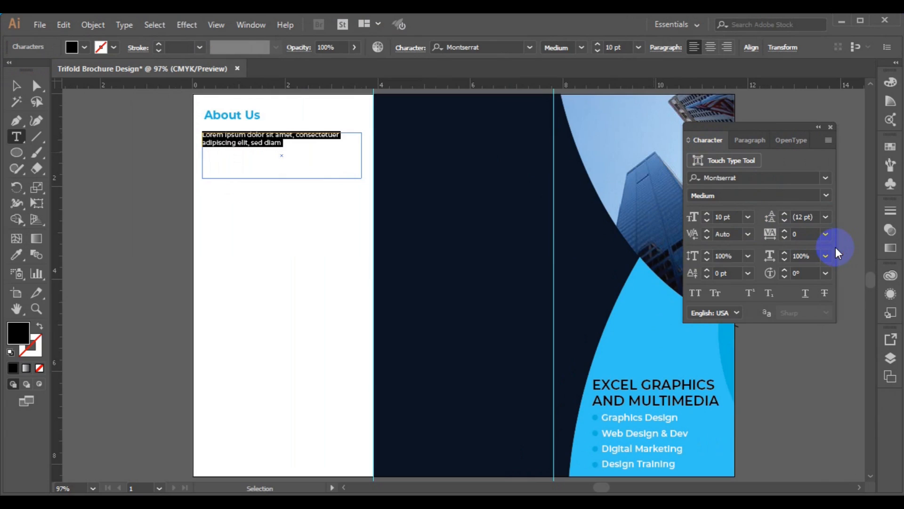
# Step: Select all of the placeholder text in the text area below the About Us heading
pyautogui.moveTo(265, 135); pyautogui.dragTo(283, 143)
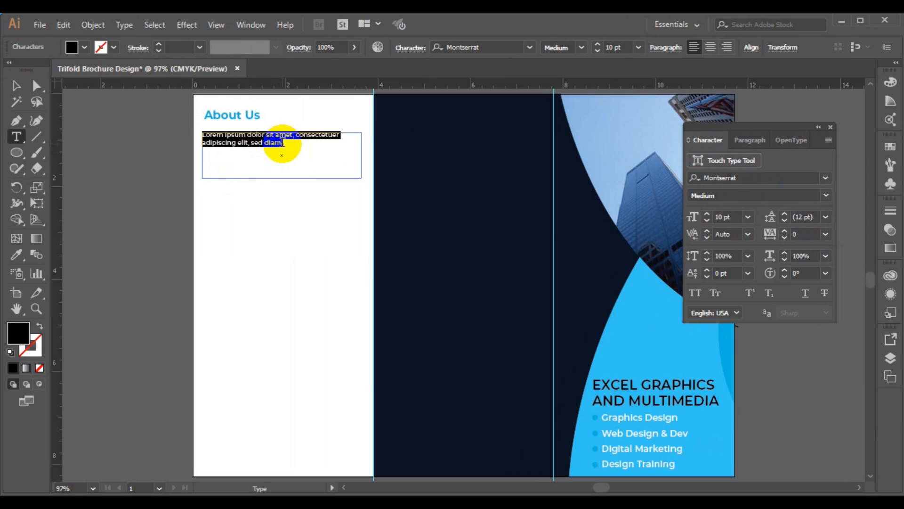
pyautogui.click(282, 143)
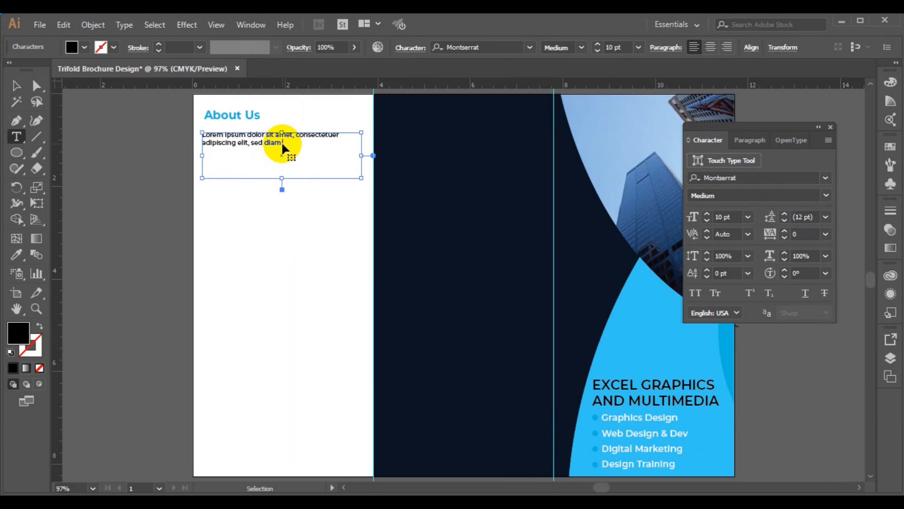
pyautogui.hotkey('ctrl', 'a')
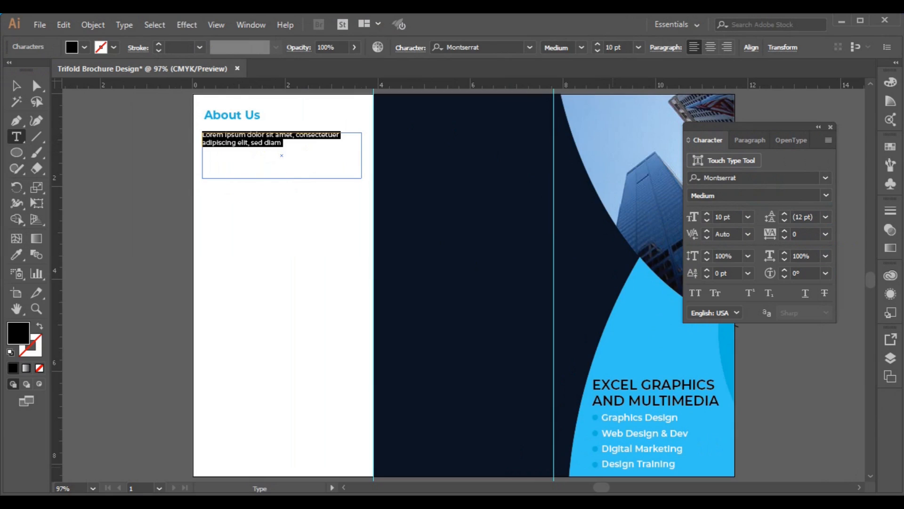
# Step: Switch to Notepad, extend the selection in the first paragraph through "cursus nibh." and copy it
pyautogui.hotkey('alt', 'Tab')
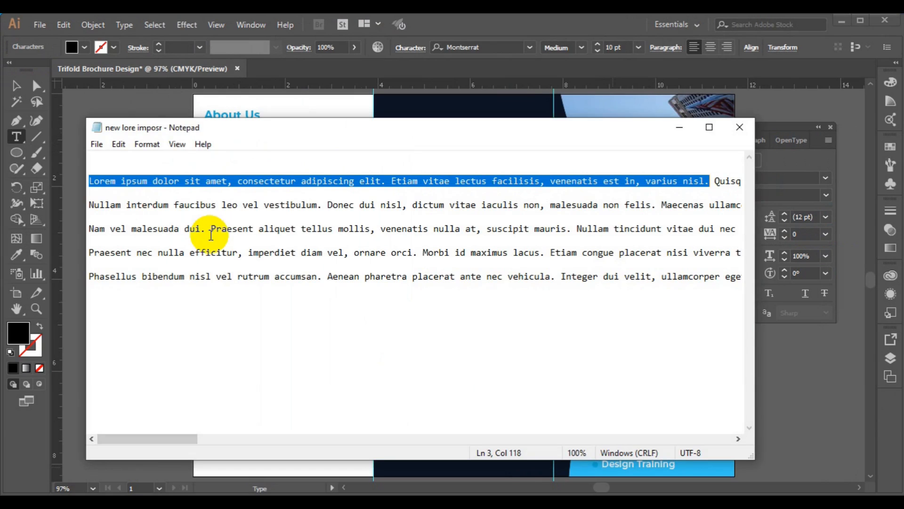
pyautogui.hotkey('shift', 'Right')
pyautogui.hotkey('shift', 'Right')
pyautogui.hotkey('shift', 'Right')
pyautogui.hotkey('shift', 'Right')
pyautogui.hotkey('shift', 'Right')
pyautogui.hotkey('shift', 'Right')
pyautogui.hotkey('shift', 'Right')
pyautogui.hotkey('shift', 'Right')
pyautogui.hotkey('shift', 'Right')
pyautogui.hotkey('shift', 'Right')
pyautogui.hotkey('shift', 'Right')
pyautogui.hotkey('shift', 'Right')
pyautogui.hotkey('shift', 'Right')
pyautogui.hotkey('shift', 'Right')
pyautogui.hotkey('shift', 'Right')
pyautogui.hotkey('shift', 'Right')
pyautogui.hotkey('shift', 'Right')
pyautogui.hotkey('shift', 'Right')
pyautogui.hotkey('shift', 'Right')
pyautogui.hotkey('shift', 'Right')
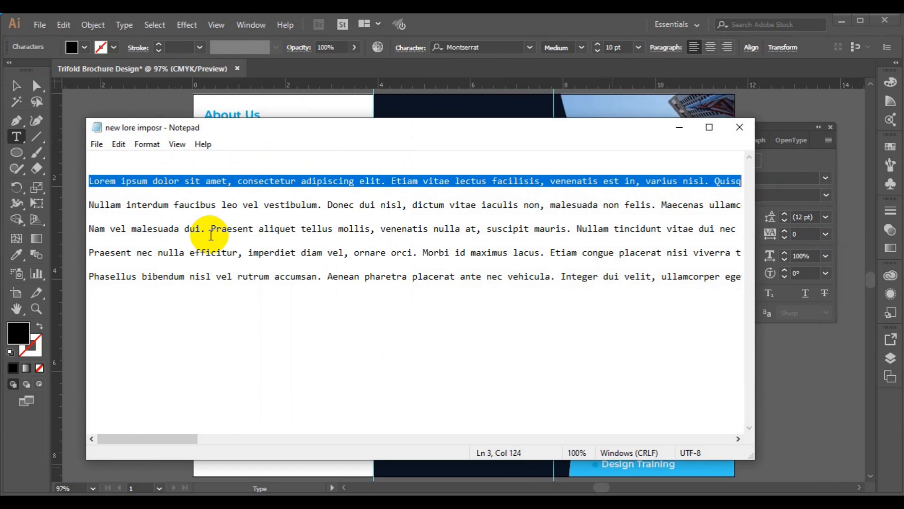
pyautogui.hotkey('shift', 'Right')
pyautogui.hotkey('shift', 'Right')
pyautogui.hotkey('shift', 'Right')
pyautogui.hotkey('shift', 'Right')
pyautogui.hotkey('shift', 'Right')
pyautogui.hotkey('shift', 'Right')
pyautogui.hotkey('shift', 'Right')
pyautogui.hotkey('shift', 'Right')
pyautogui.hotkey('shift', 'Right')
pyautogui.hotkey('shift', 'Right')
pyautogui.hotkey('shift', 'Right')
pyautogui.hotkey('shift', 'Right')
pyautogui.hotkey('shift', 'Right')
pyautogui.hotkey('shift', 'Right')
pyautogui.hotkey('shift', 'Right')
pyautogui.hotkey('shift', 'Right')
pyautogui.hotkey('shift', 'Right')
pyautogui.hotkey('shift', 'Right')
pyautogui.hotkey('shift', 'Right')
pyautogui.hotkey('shift', 'Right')
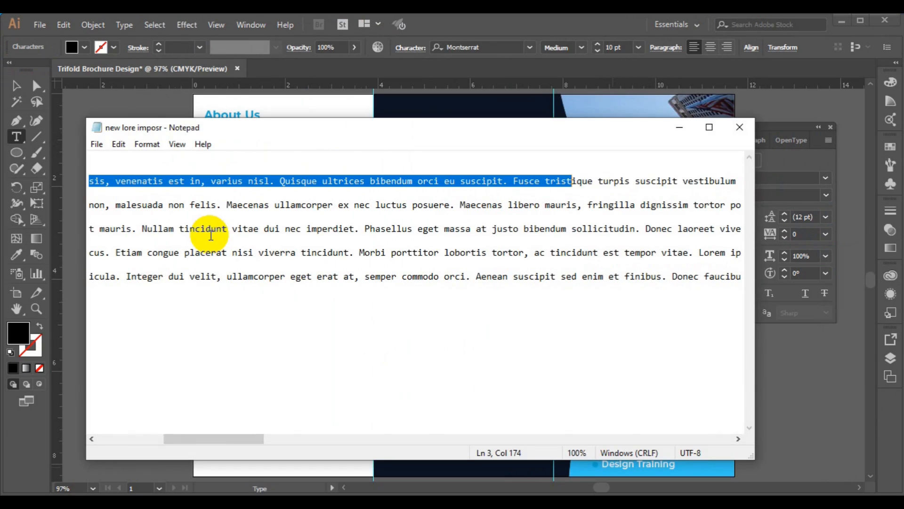
pyautogui.hotkey('shift', 'Right')
pyautogui.hotkey('shift', 'Right')
pyautogui.hotkey('shift', 'Right')
pyautogui.hotkey('shift', 'Right')
pyautogui.hotkey('shift', 'Right')
pyautogui.hotkey('shift', 'Right')
pyautogui.hotkey('shift', 'Right')
pyautogui.hotkey('shift', 'Right')
pyautogui.hotkey('shift', 'Right')
pyautogui.hotkey('shift', 'Right')
pyautogui.hotkey('shift', 'Right')
pyautogui.hotkey('shift', 'Right')
pyautogui.hotkey('shift', 'Right')
pyautogui.hotkey('shift', 'Right')
pyautogui.hotkey('shift', 'Right')
pyautogui.hotkey('shift', 'Right')
pyautogui.hotkey('shift', 'Right')
pyautogui.hotkey('shift', 'Right')
pyautogui.hotkey('shift', 'Right')
pyautogui.hotkey('shift', 'Right')
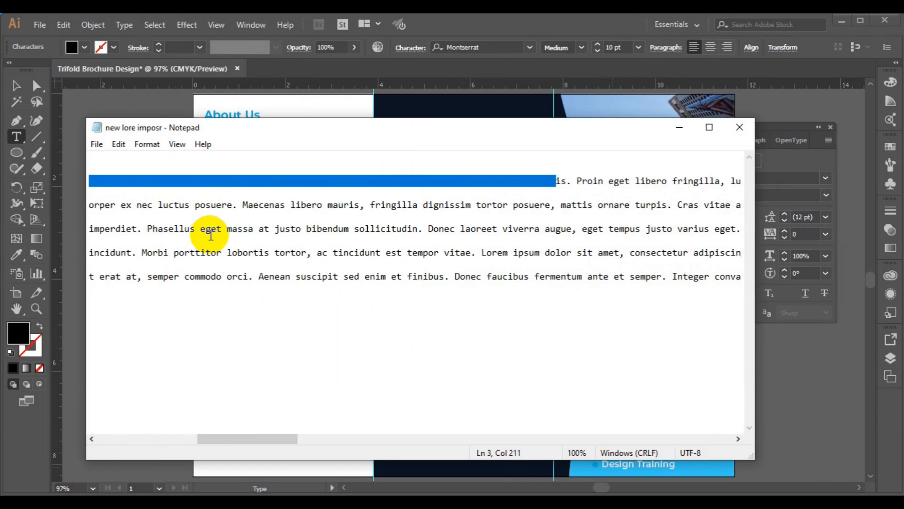
pyautogui.hotkey('shift', 'Right')
pyautogui.hotkey('shift', 'Right')
pyautogui.hotkey('shift', 'Right')
pyautogui.hotkey('shift', 'Right')
pyautogui.hotkey('shift', 'Right')
pyautogui.hotkey('shift', 'Right')
pyautogui.hotkey('shift', 'Right')
pyautogui.hotkey('shift', 'Right')
pyautogui.hotkey('shift', 'Right')
pyautogui.hotkey('shift', 'Right')
pyautogui.hotkey('shift', 'Right')
pyautogui.hotkey('shift', 'Right')
pyautogui.hotkey('shift', 'Right')
pyautogui.hotkey('shift', 'Right')
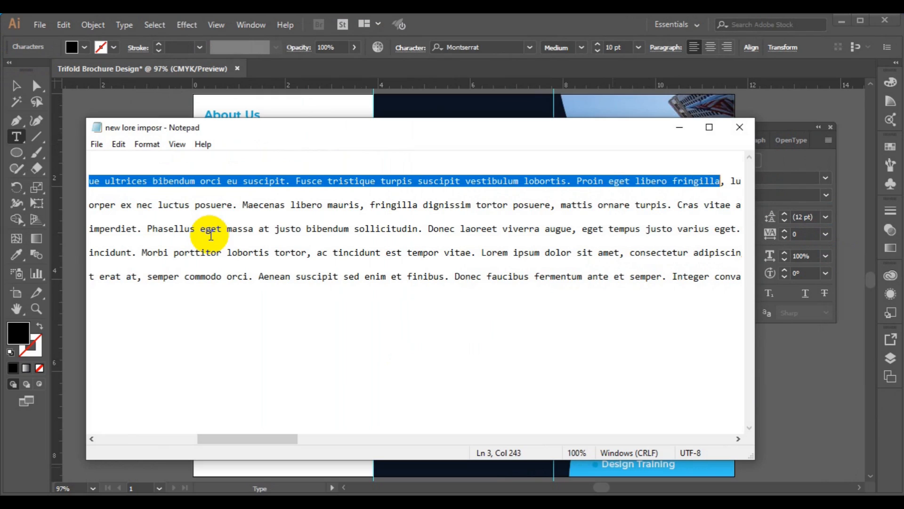
pyautogui.hotkey('shift', 'Right')
pyautogui.hotkey('shift', 'Right')
pyautogui.hotkey('shift', 'Right')
pyautogui.hotkey('shift', 'Right')
pyautogui.hotkey('shift', 'Right')
pyautogui.hotkey('shift', 'Right')
pyautogui.hotkey('shift', 'Right')
pyautogui.hotkey('shift', 'Right')
pyautogui.hotkey('shift', 'Right')
pyautogui.hotkey('shift', 'Right')
pyautogui.hotkey('shift', 'Right')
pyautogui.hotkey('shift', 'Right')
pyautogui.hotkey('shift', 'Right')
pyautogui.hotkey('shift', 'Right')
pyautogui.hotkey('shift', 'Right')
pyautogui.hotkey('shift', 'Right')
pyautogui.hotkey('shift', 'Right')
pyautogui.hotkey('shift', 'Right')
pyautogui.hotkey('shift', 'Right')
pyautogui.hotkey('shift', 'Right')
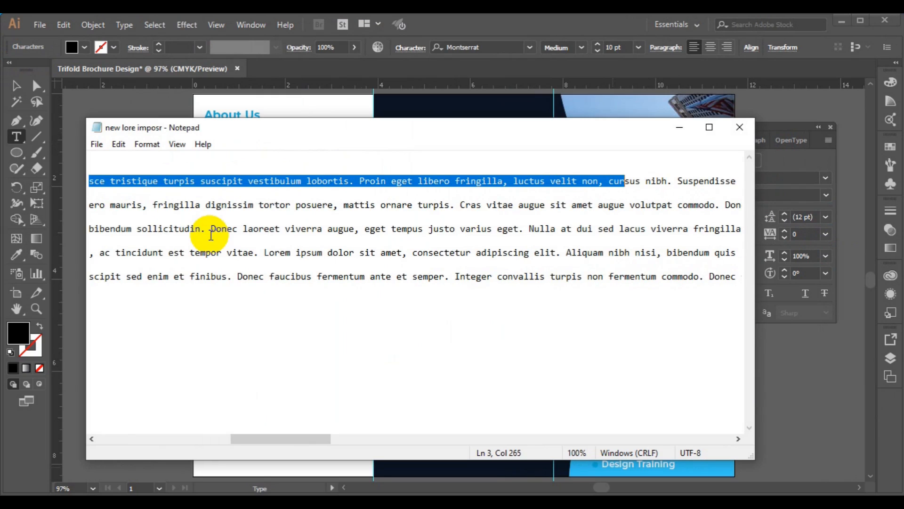
pyautogui.hotkey('shift', 'Right')
pyautogui.hotkey('shift', 'Right')
pyautogui.hotkey('shift', 'Right')
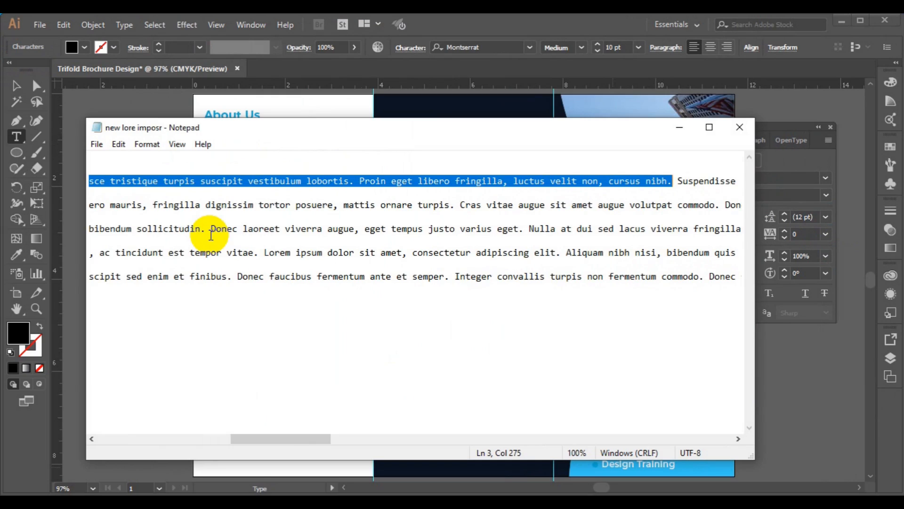
pyautogui.hotkey('ctrl', 'c')
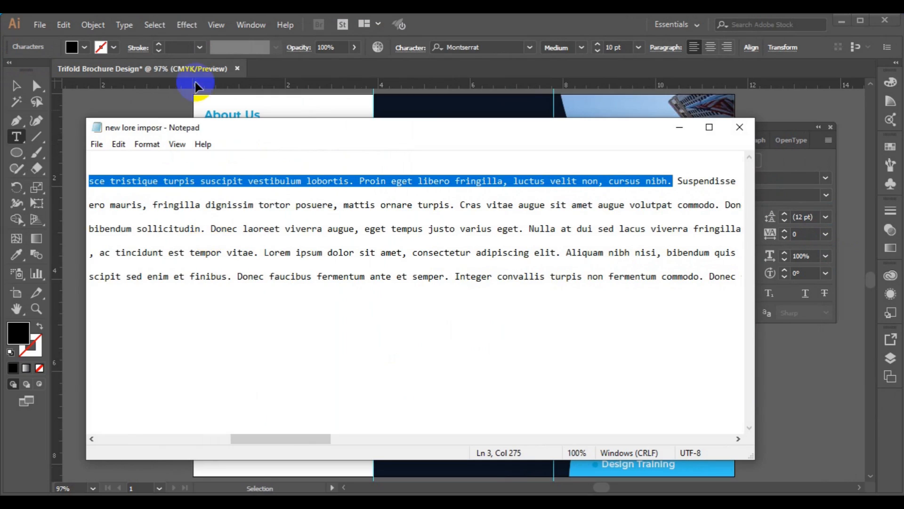
# Step: Return to the Illustrator brochure and replace the selected placeholder text with the copied Lorem ipsum passage
pyautogui.click(163, 76)
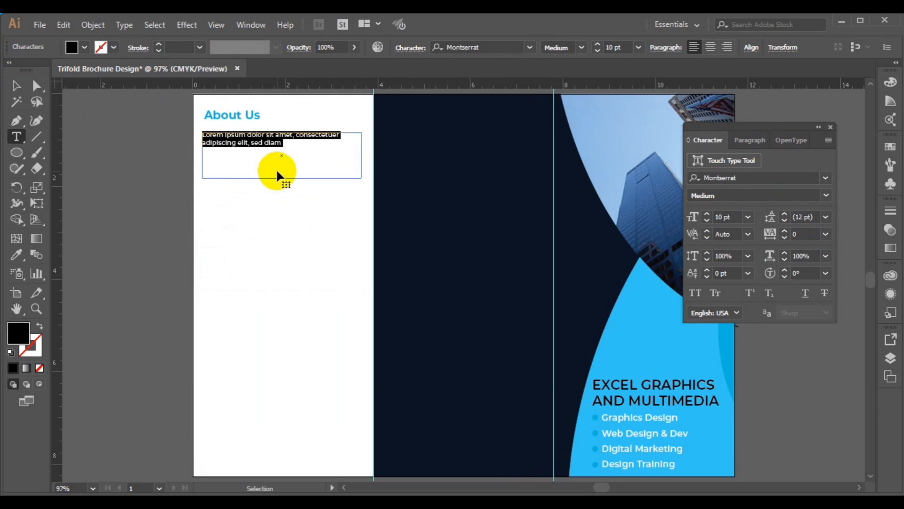
pyautogui.hotkey('ctrl', 'v')
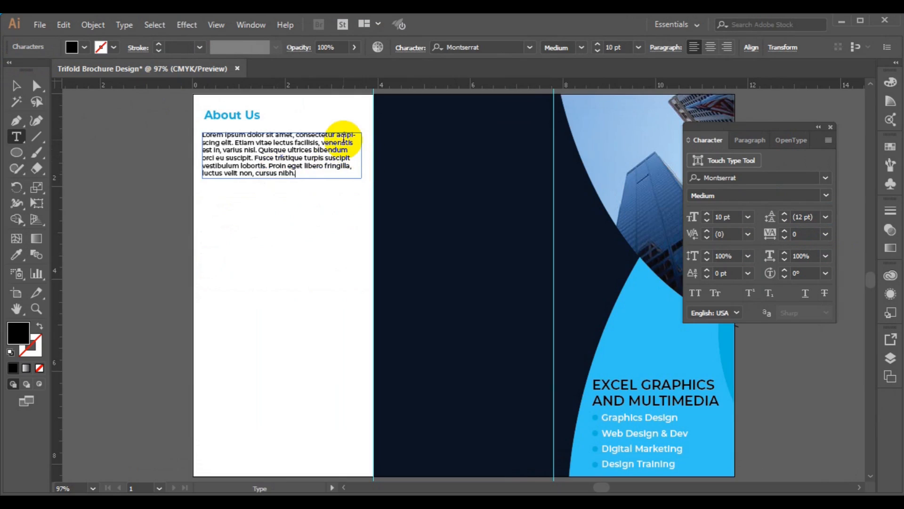
pyautogui.click(328, 134)
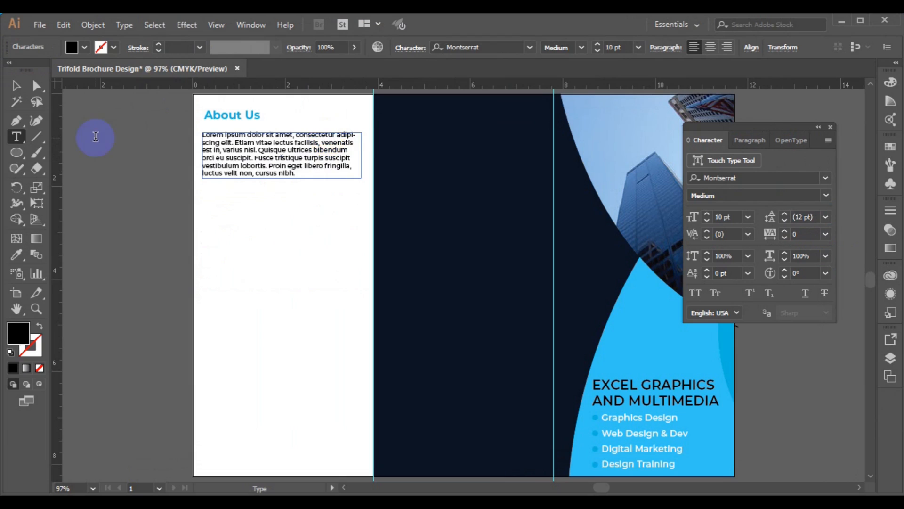
# Step: Nudge the body text block up slightly so it sits closer to the About Us heading
pyautogui.click(15, 87)
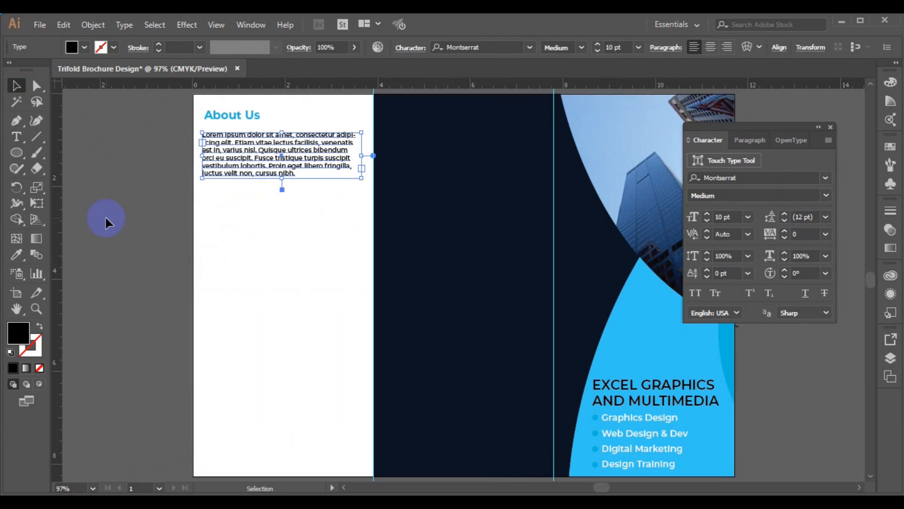
pyautogui.click(129, 228)
pyautogui.click(244, 162)
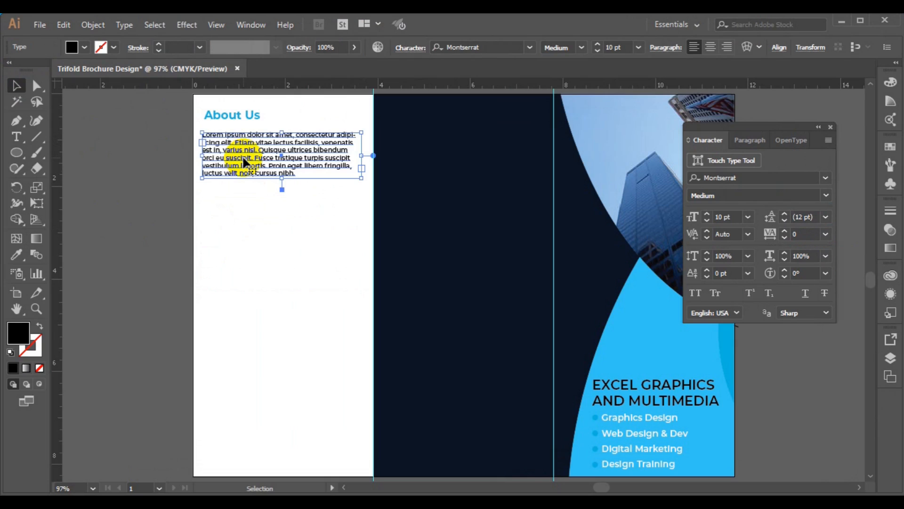
pyautogui.press('Up')
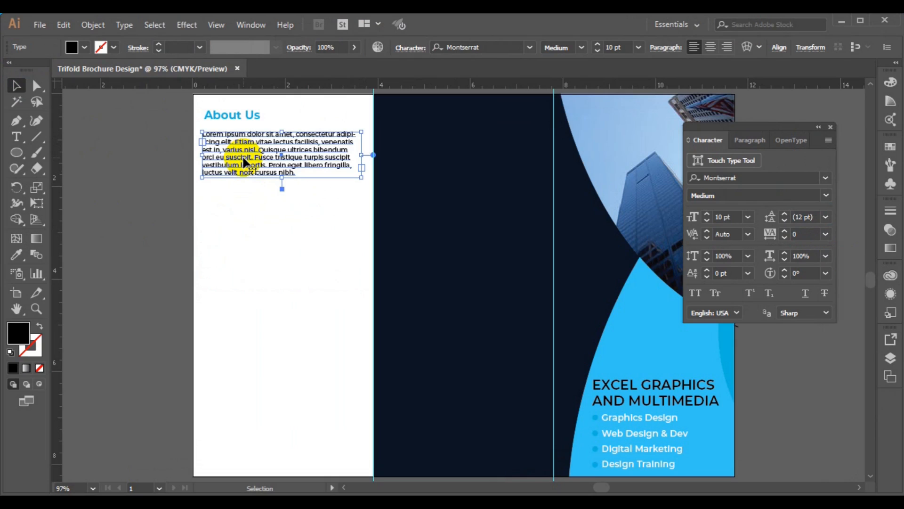
pyautogui.press('Up')
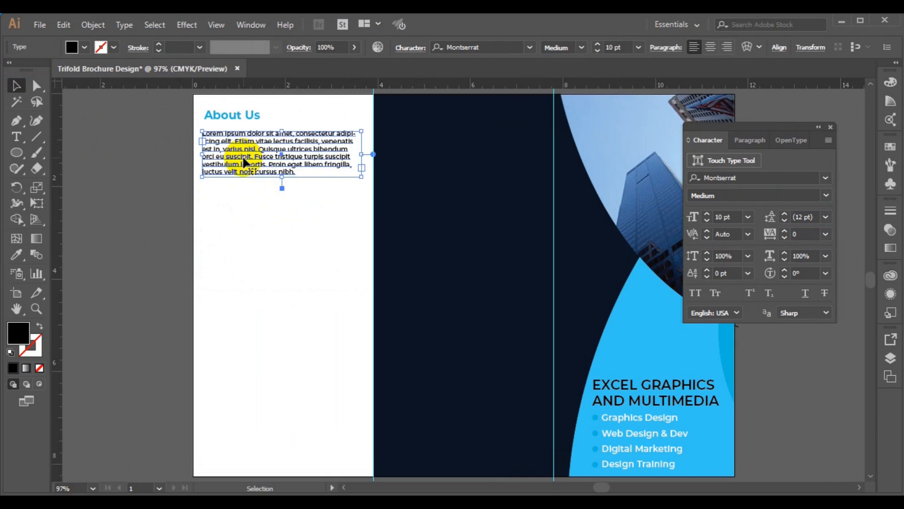
pyautogui.press('Up')
pyautogui.press('Up')
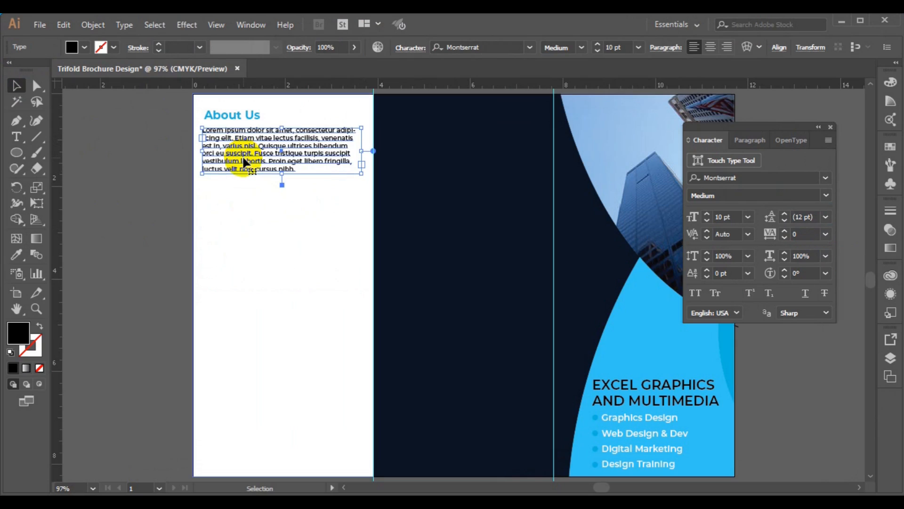
pyautogui.moveTo(245, 163); pyautogui.dragTo(247, 234)
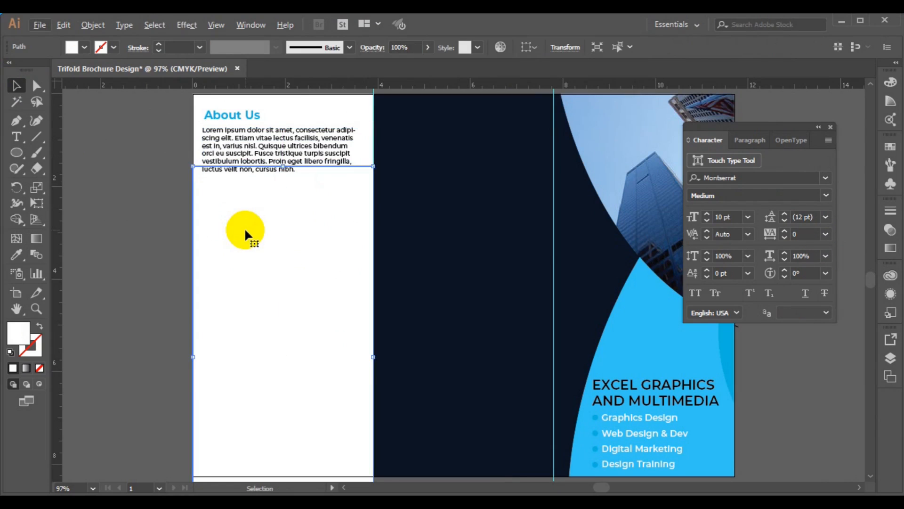
pyautogui.hotkey('ctrl', 'z')
pyautogui.click(245, 230)
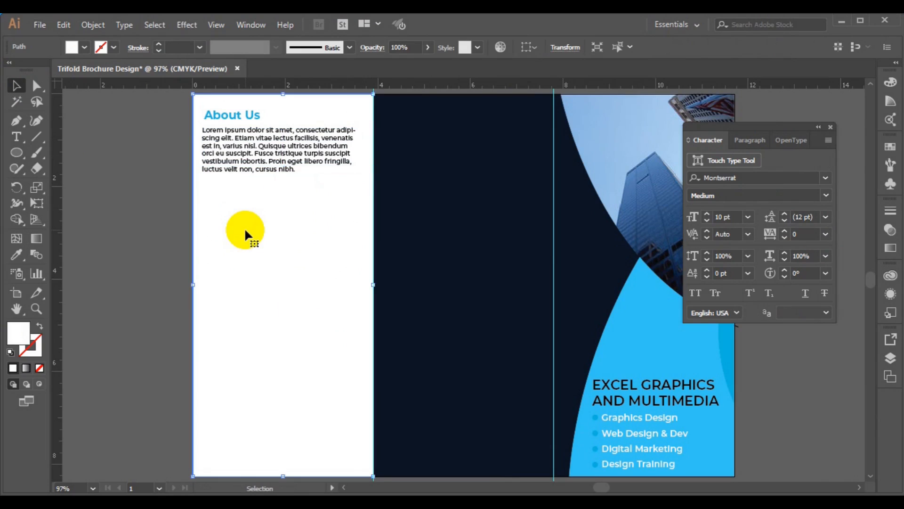
# Step: Duplicate the About Us body text block straight down, placing the copy about 1.2 in below the original
pyautogui.keyDown('shift'); pyautogui.click(242, 164); pyautogui.keyUp('shift')
pyautogui.click(242, 161)
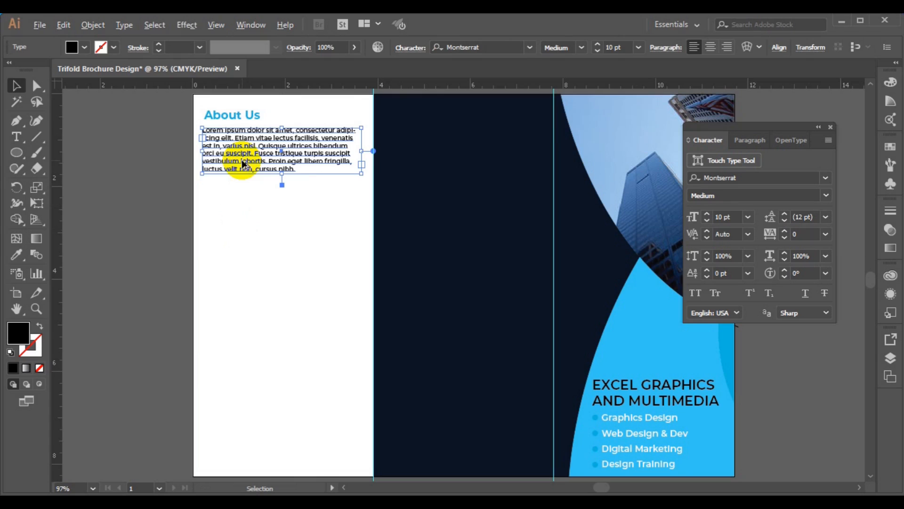
pyautogui.moveTo(242, 170); pyautogui.dragTo(244, 219)
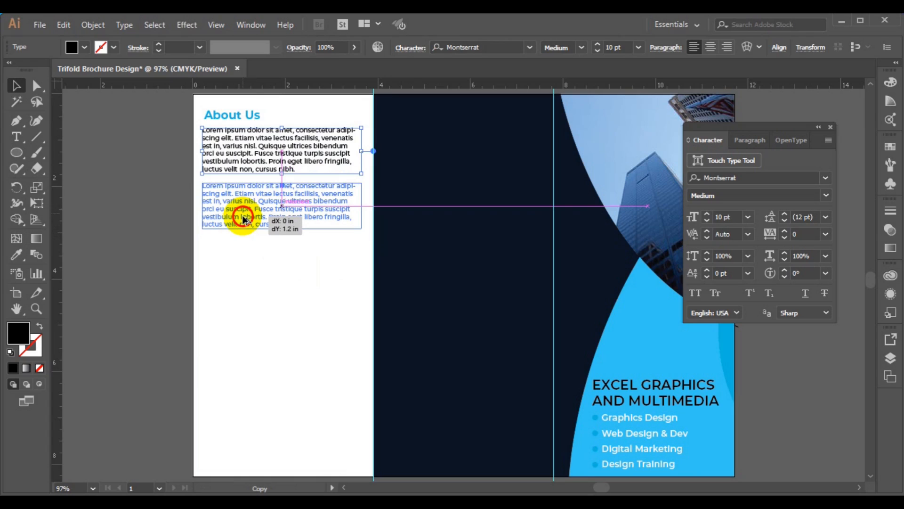
pyautogui.moveTo(244, 219); pyautogui.dragTo(242, 214)
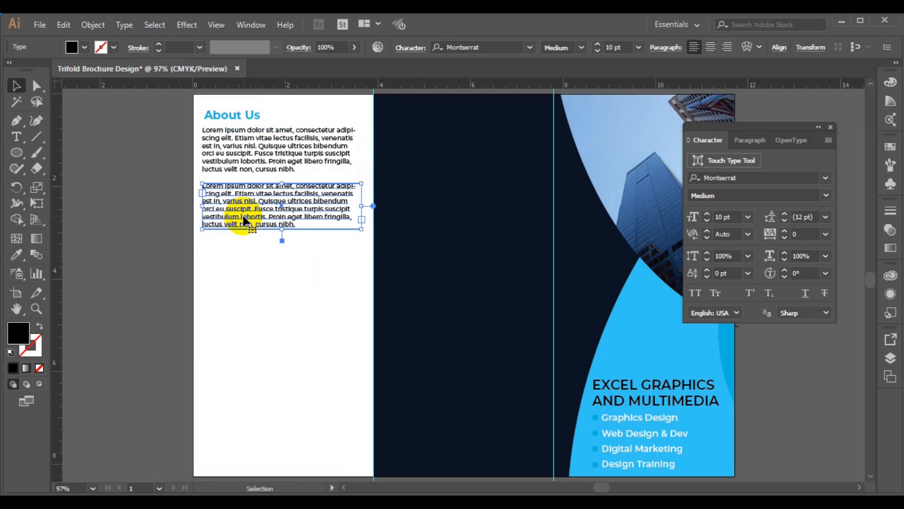
pyautogui.click(270, 263)
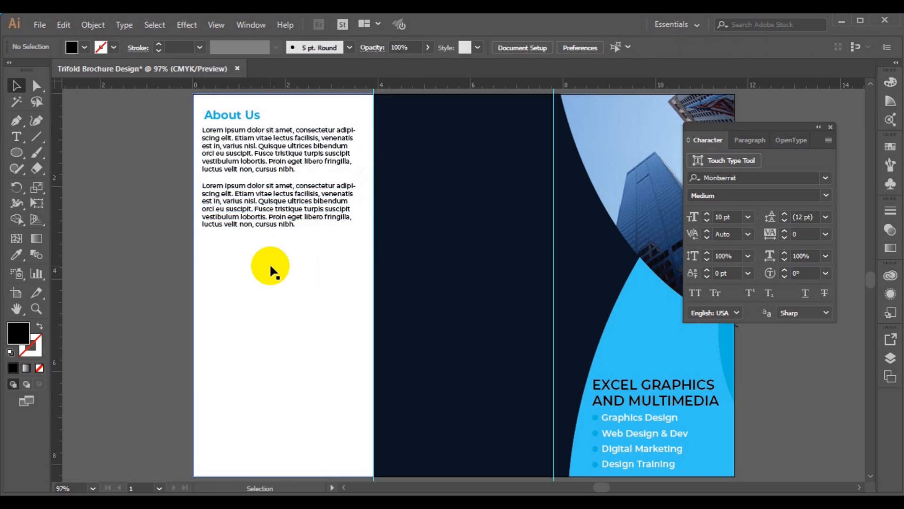
# Step: Set the font style of both body text blocks under About Us to Regular
pyautogui.click(281, 205)
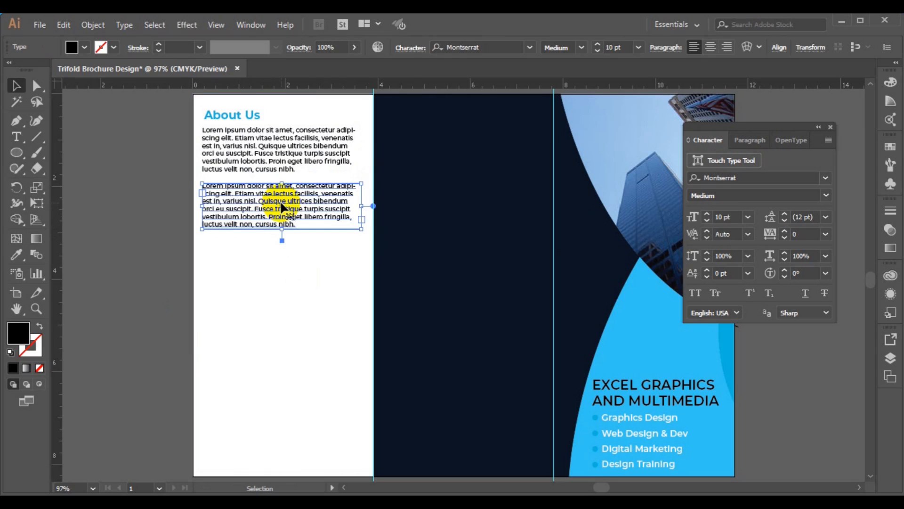
pyautogui.keyDown('shift'); pyautogui.click(275, 149); pyautogui.keyUp('shift')
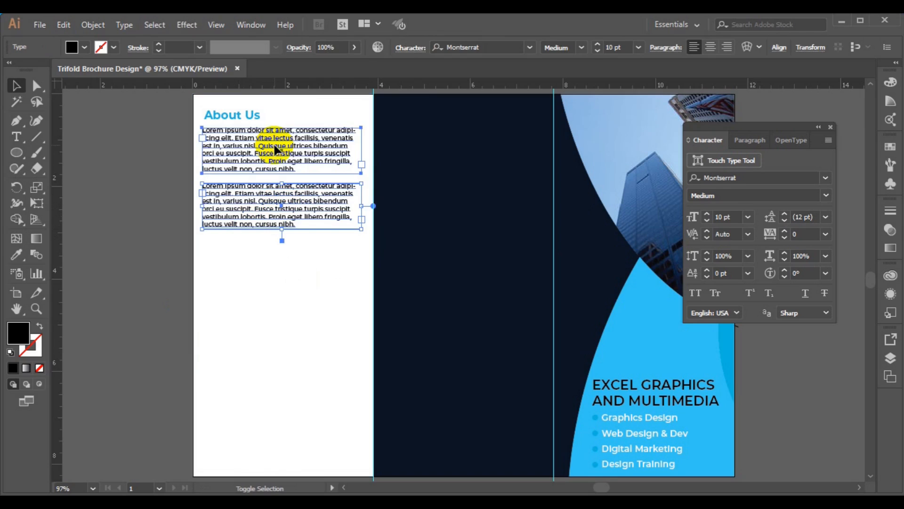
pyautogui.click(582, 48)
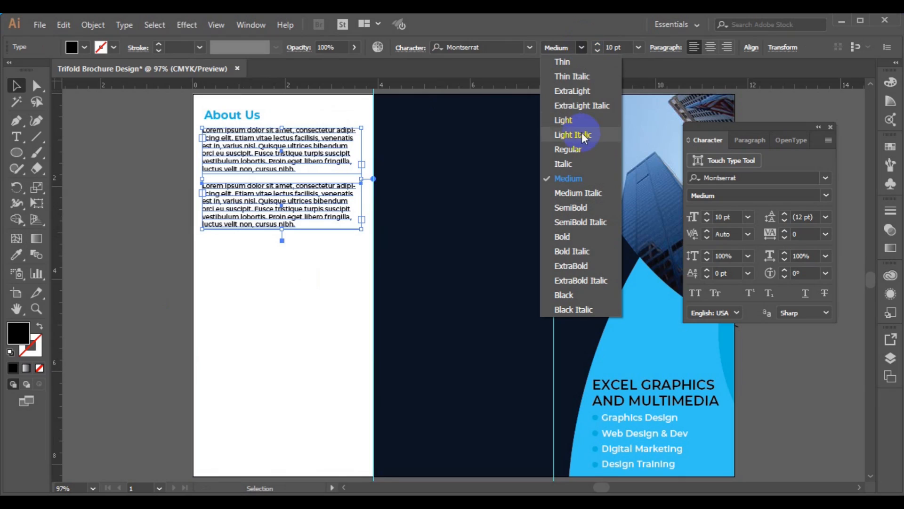
pyautogui.click(578, 148)
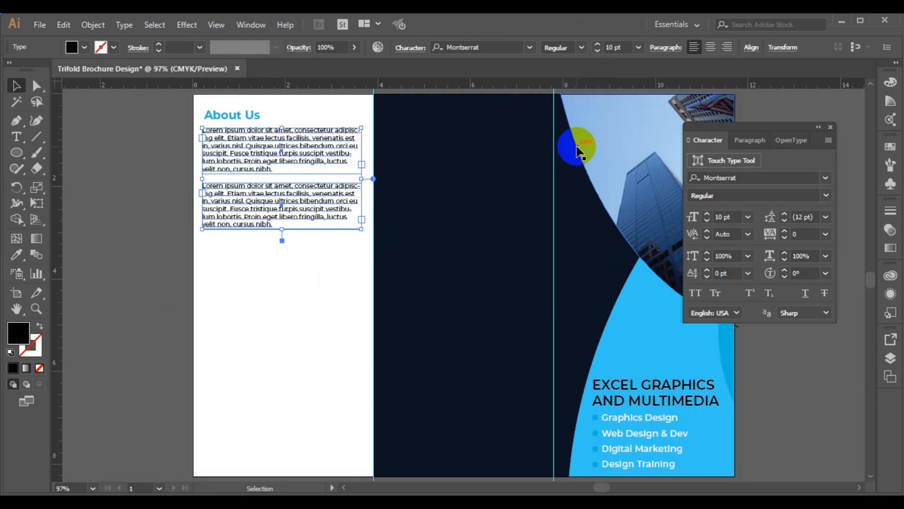
# Step: Set the font size of all text in the upper About Us paragraph to 8 pt
pyautogui.click(129, 222)
pyautogui.click(281, 155)
pyautogui.click(18, 137)
pyautogui.click(213, 143)
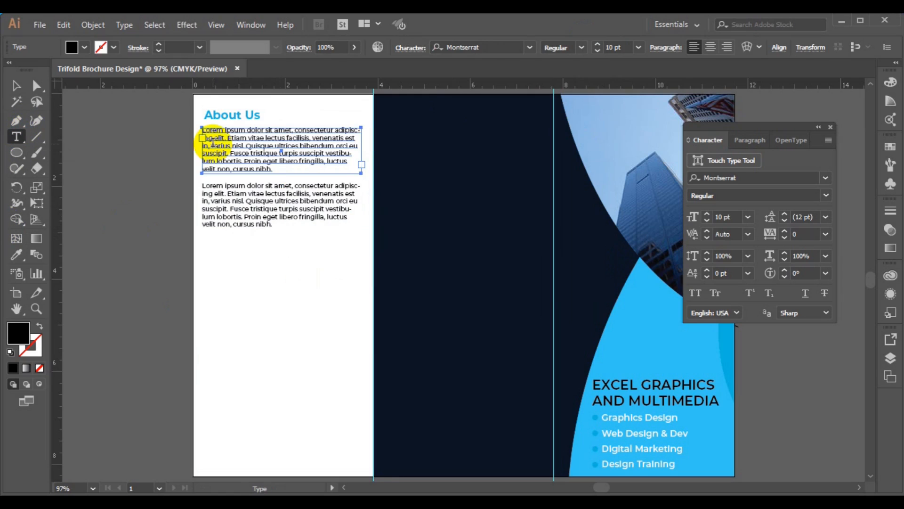
pyautogui.tripleClick(268, 142)
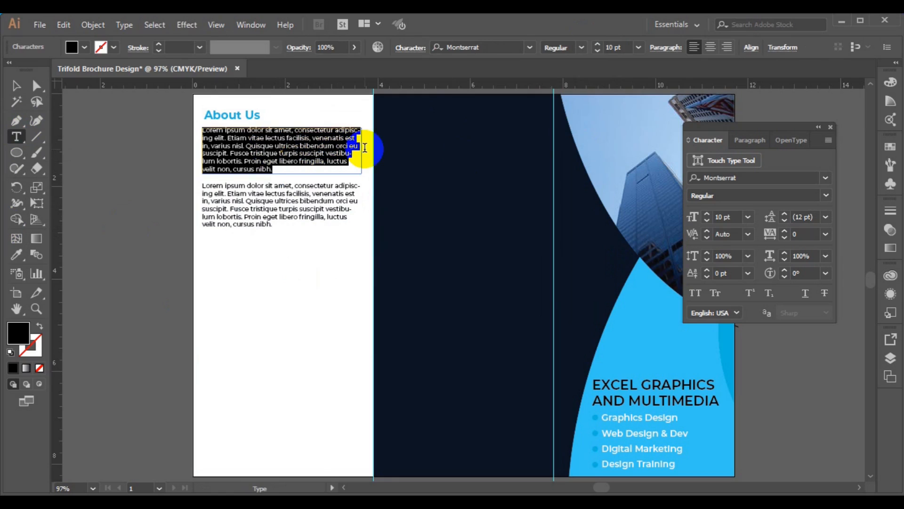
pyautogui.click(826, 217)
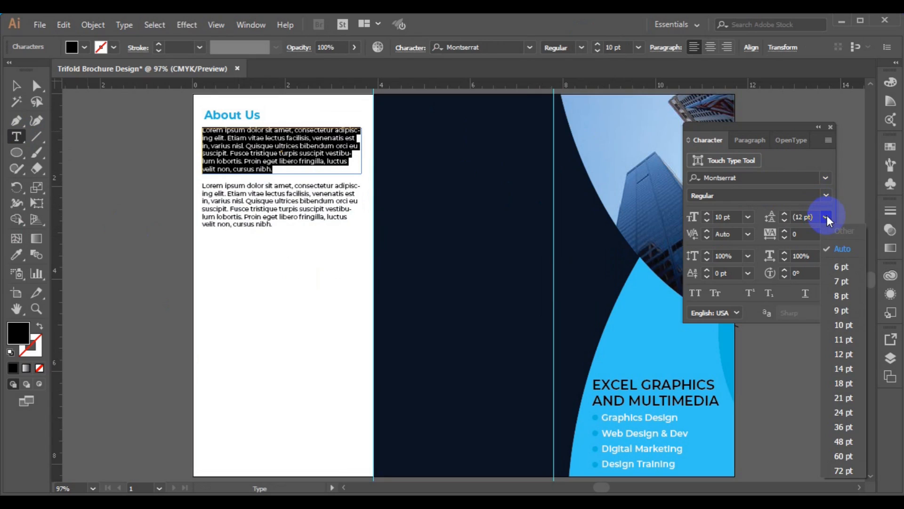
pyautogui.click(827, 217)
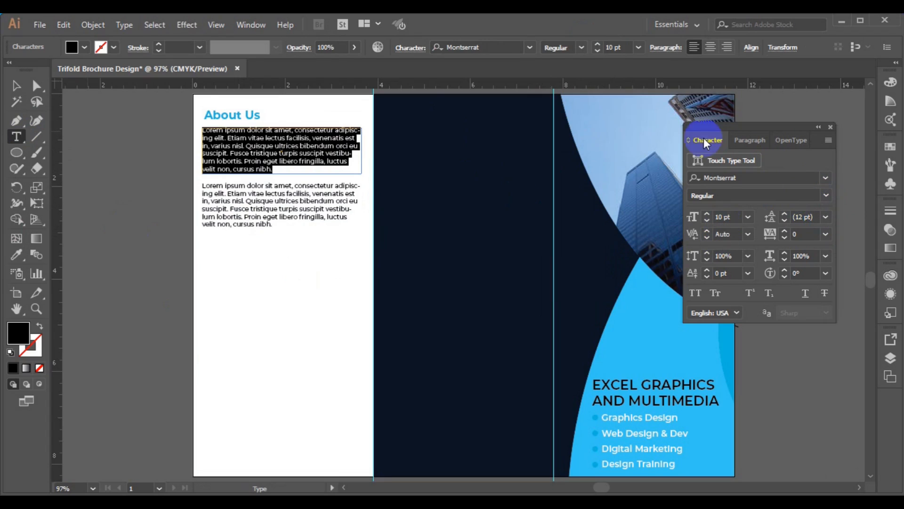
pyautogui.click(747, 218)
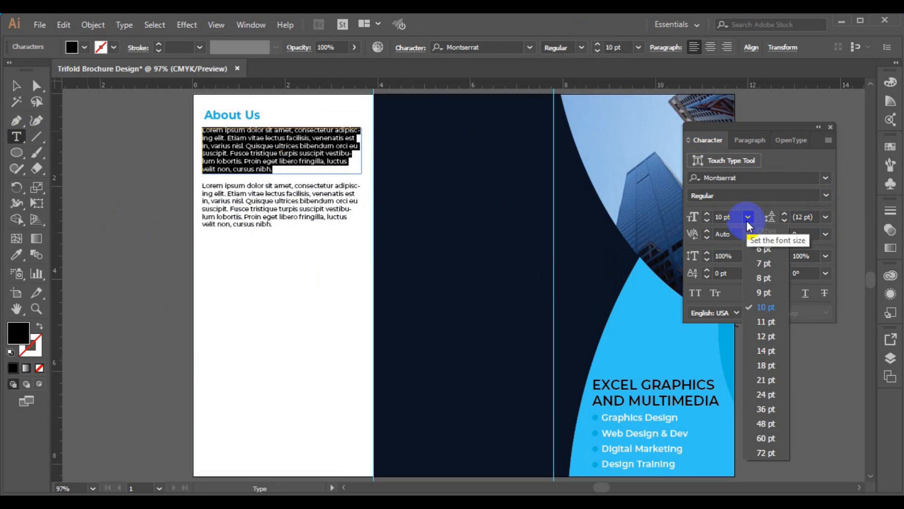
pyautogui.click(763, 277)
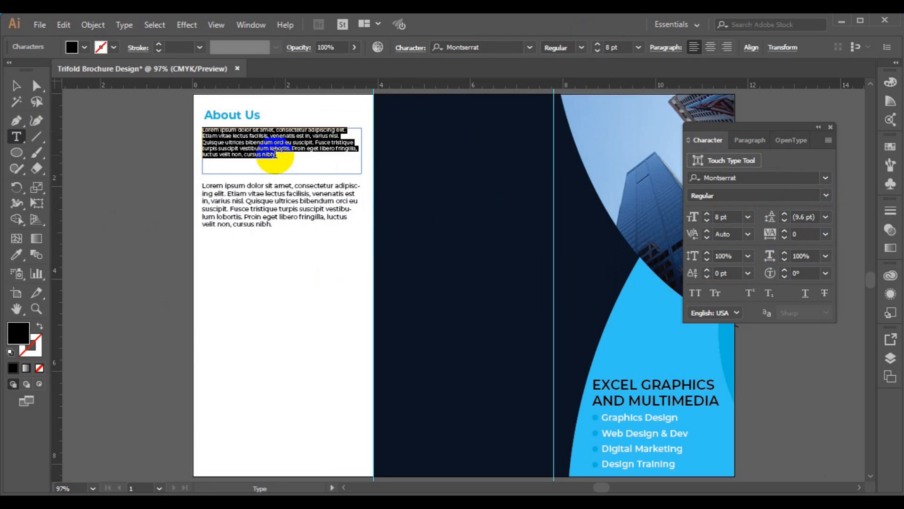
# Step: Insert the filler letters "frteyggy" inside "amet" and "ghhf" inside "venenatis" in the upper About Us paragraph
pyautogui.click(267, 131)
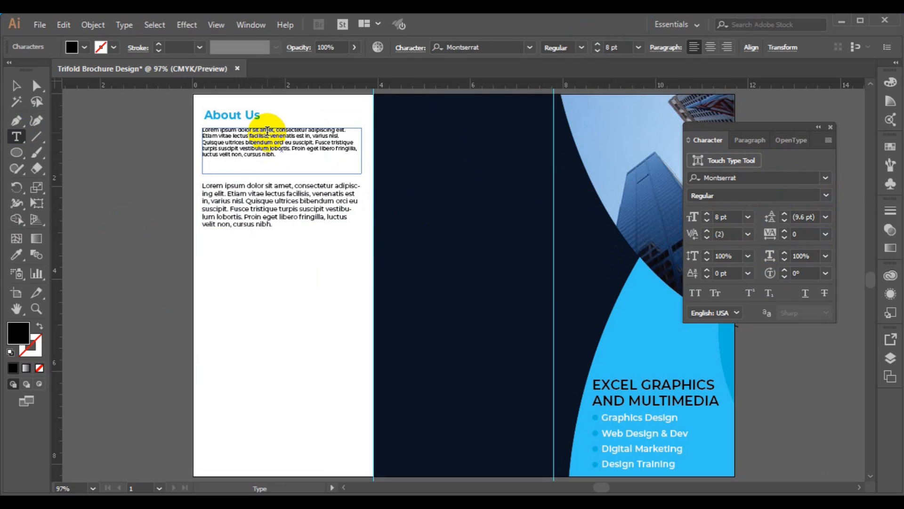
pyautogui.write('frteyggy')
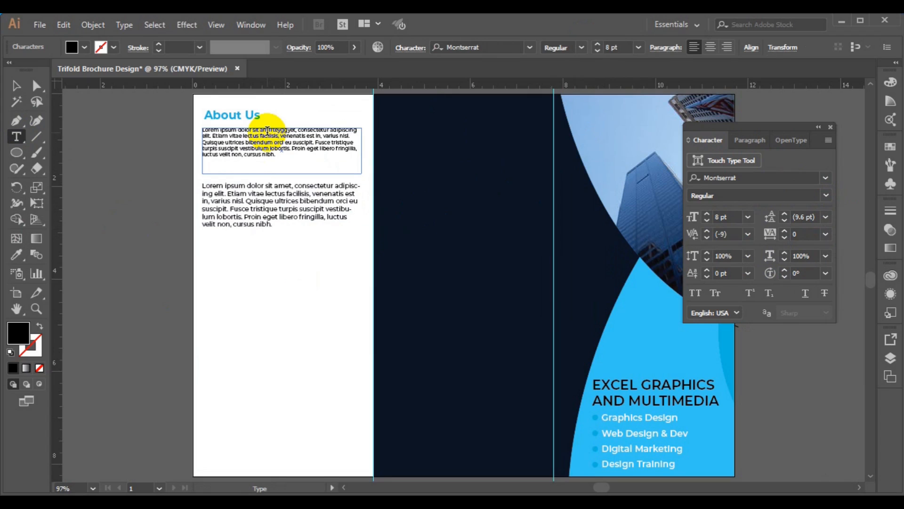
pyautogui.click(277, 140)
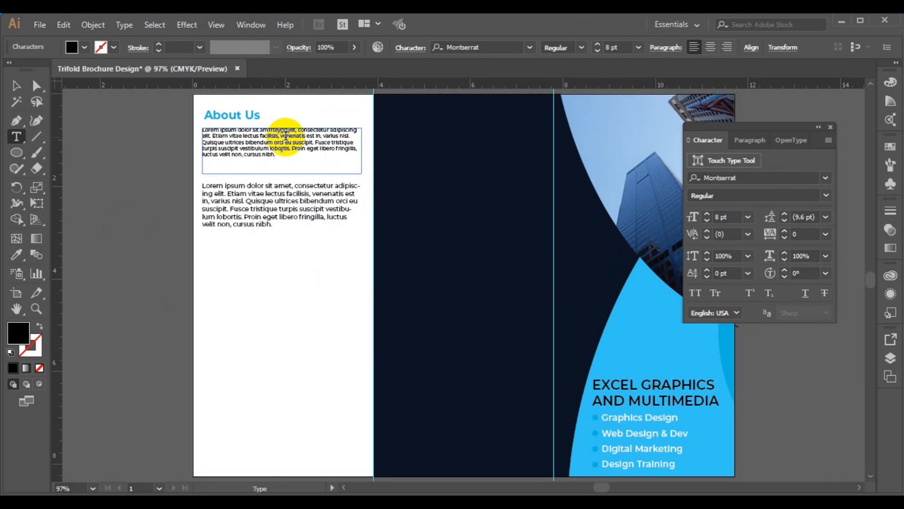
pyautogui.click(286, 136)
pyautogui.write('ghhf')
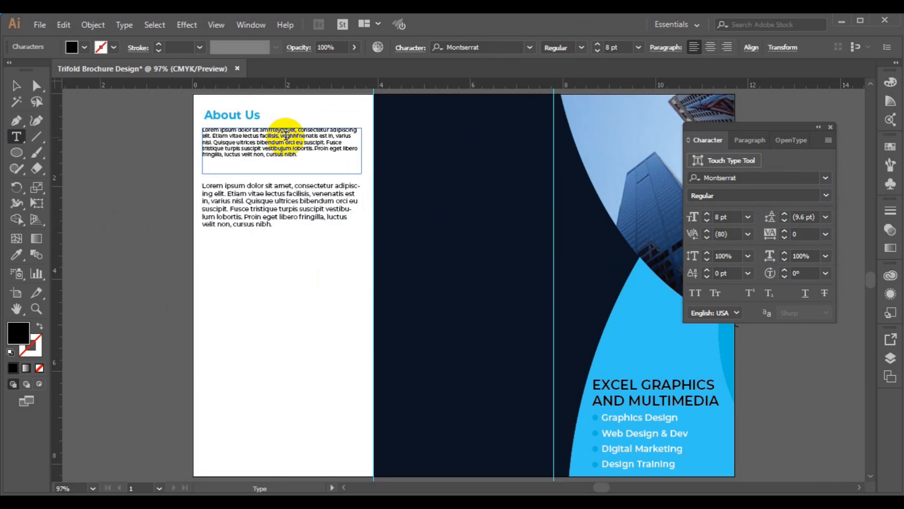
# Step: Justify the whole upper About Us paragraph with its last line aligned left
pyautogui.hotkey('ctrl', 'a')
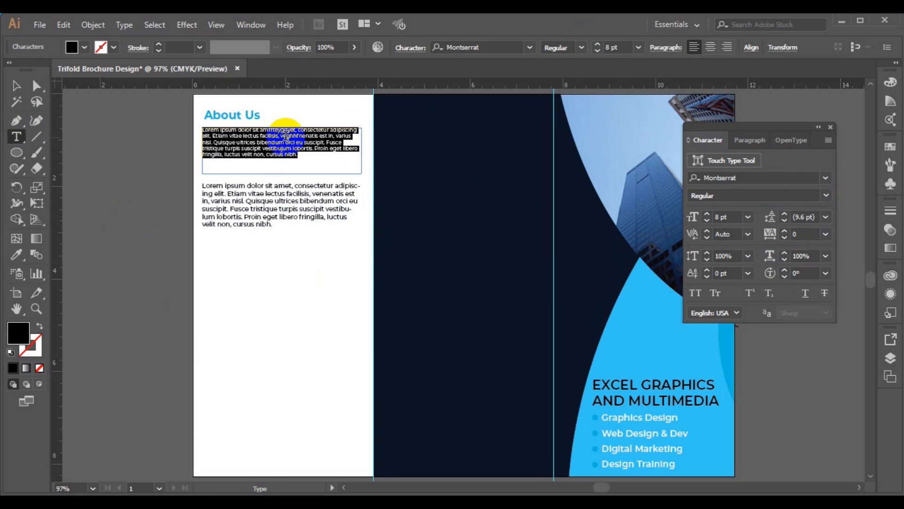
pyautogui.click(752, 140)
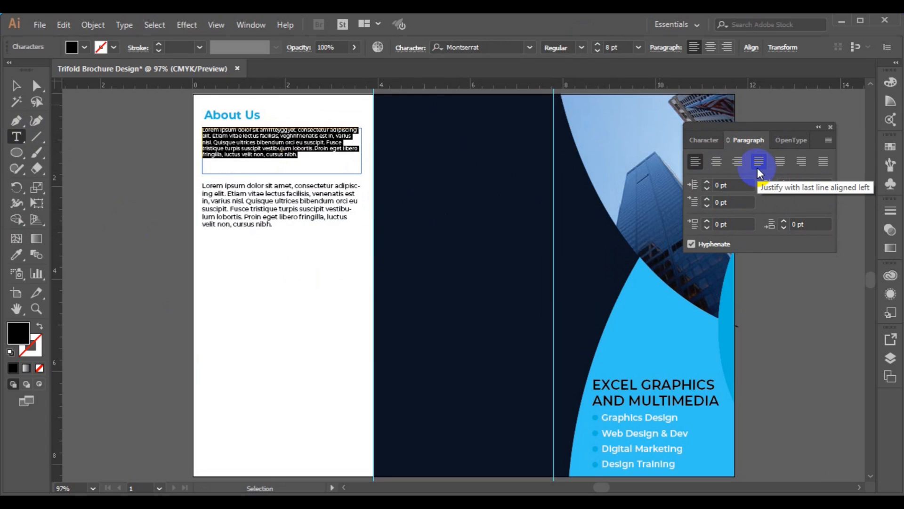
pyautogui.click(758, 164)
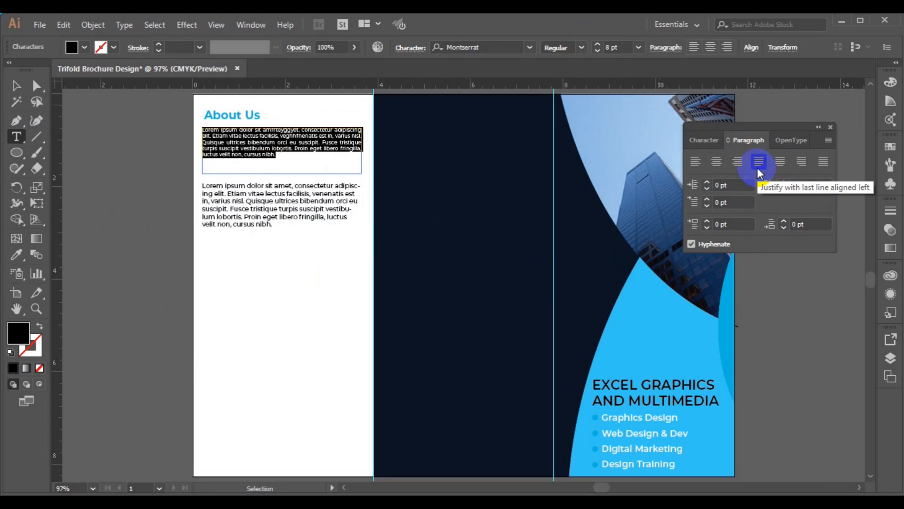
# Step: Delete the lower copy of the body text block
pyautogui.click(15, 86)
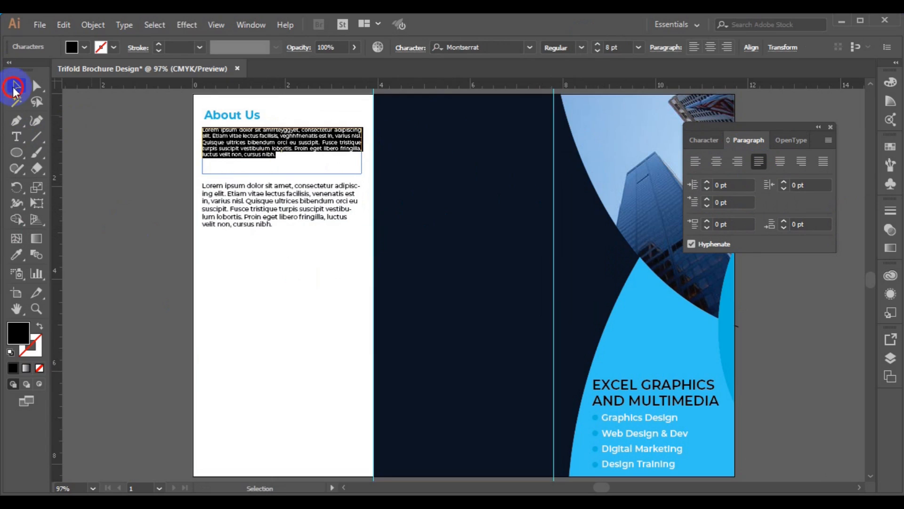
pyautogui.click(240, 222)
pyautogui.press('Delete')
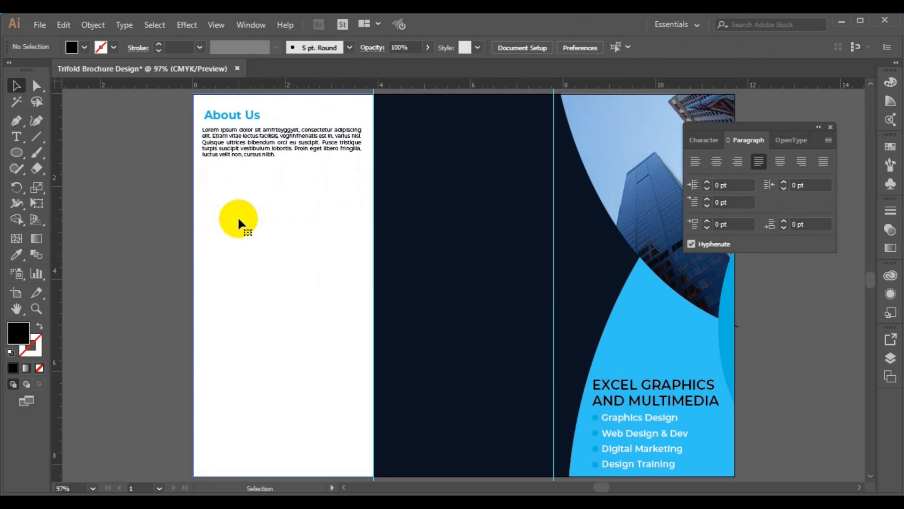
# Step: Shorten the body text frame to fit its five lines and duplicate it directly below as a second paragraph
pyautogui.click(255, 149)
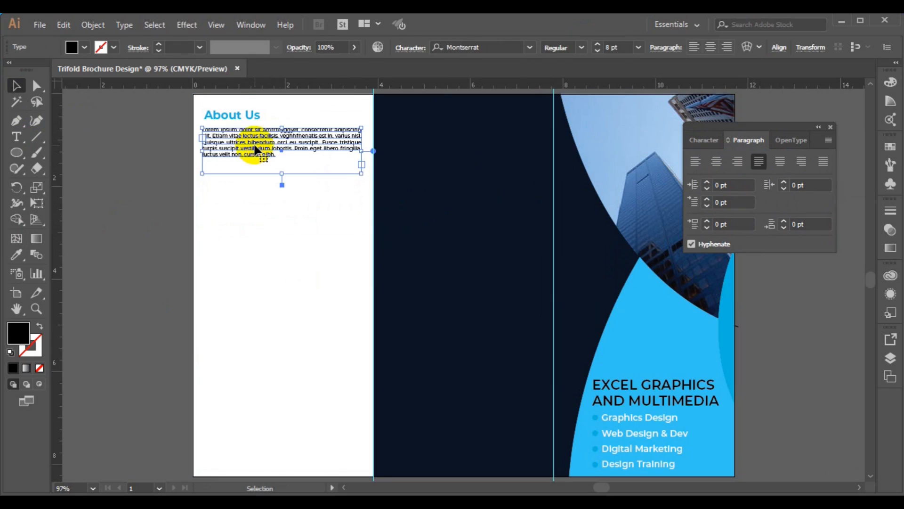
pyautogui.moveTo(282, 174); pyautogui.dragTo(284, 160)
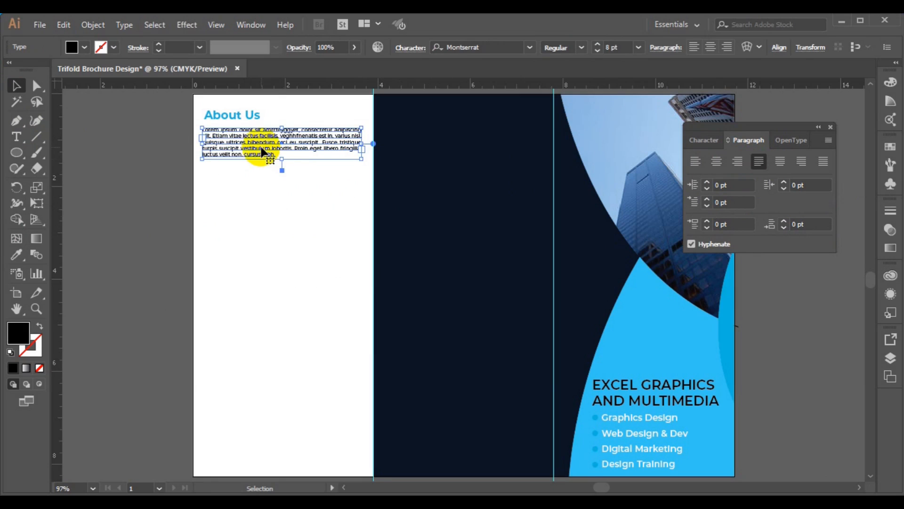
pyautogui.moveTo(263, 158); pyautogui.dragTo(262, 187)
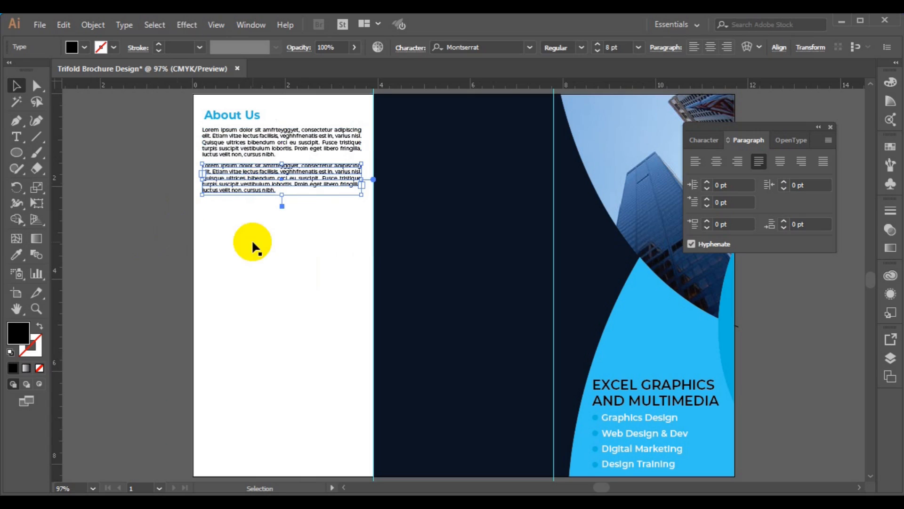
pyautogui.click(707, 139)
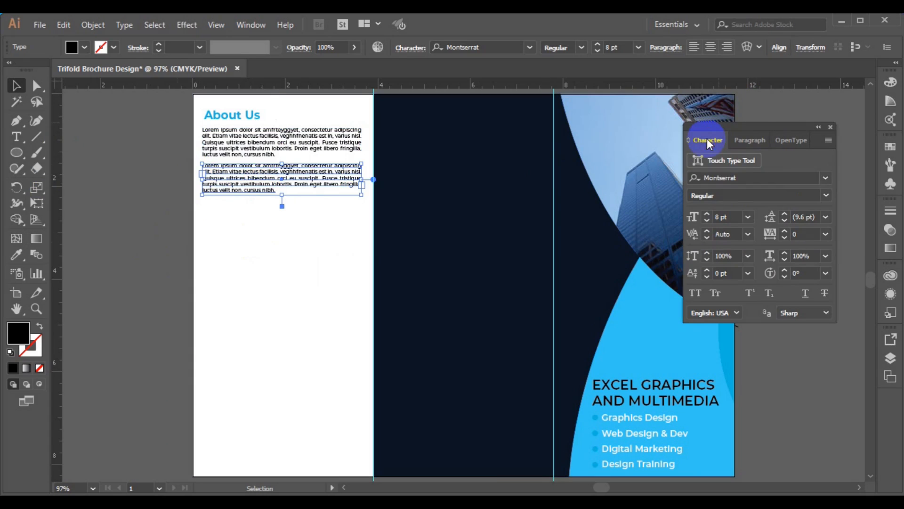
pyautogui.doubleClick(732, 215)
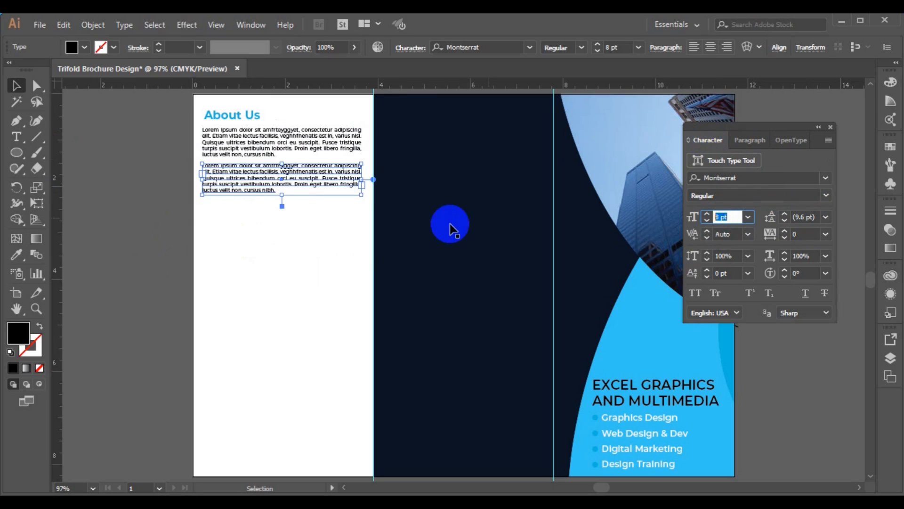
# Step: Duplicate the About Us heading below the second paragraph and change the copy's text to "Customer Review"
pyautogui.click(236, 118)
pyautogui.moveTo(236, 115); pyautogui.dragTo(234, 225)
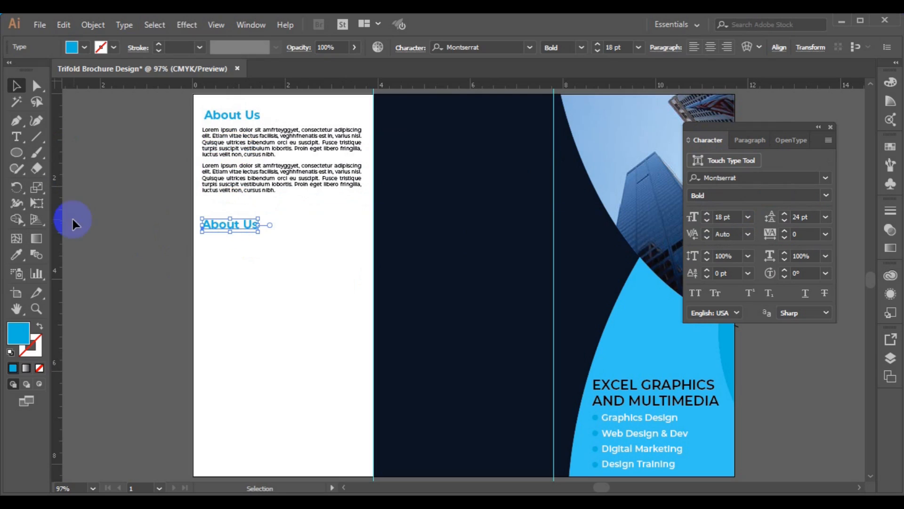
pyautogui.click(17, 138)
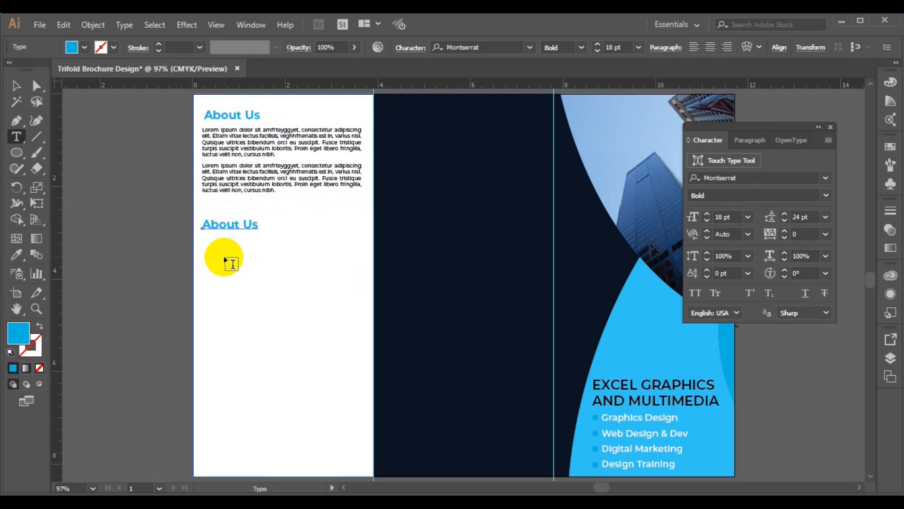
pyautogui.tripleClick(238, 226)
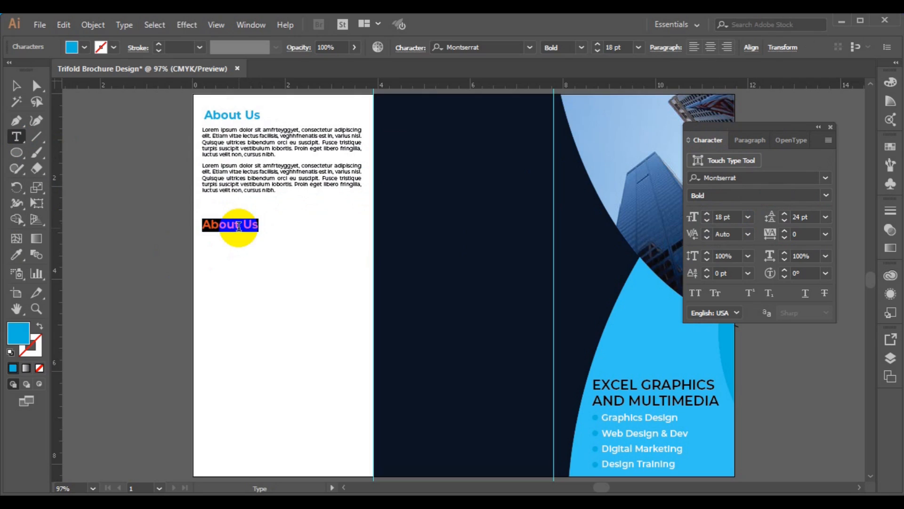
pyautogui.write('Customer R')
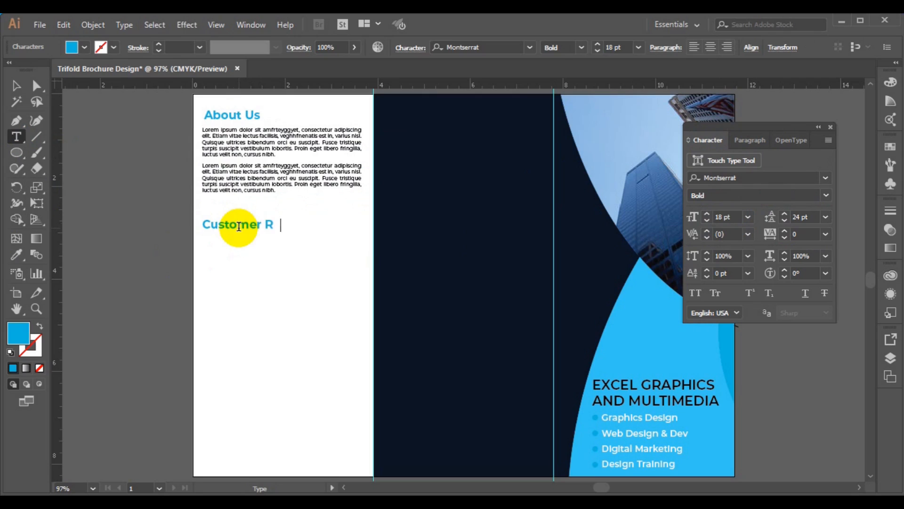
pyautogui.write('eview')
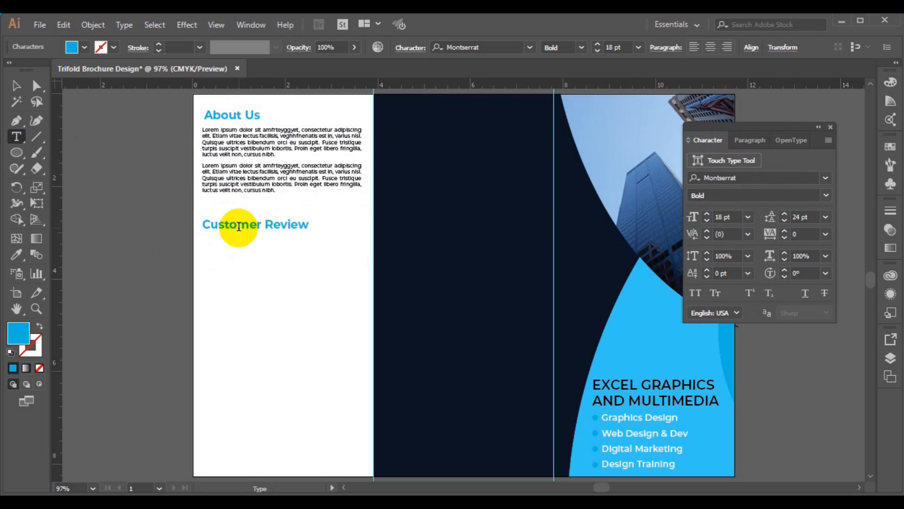
pyautogui.click(16, 92)
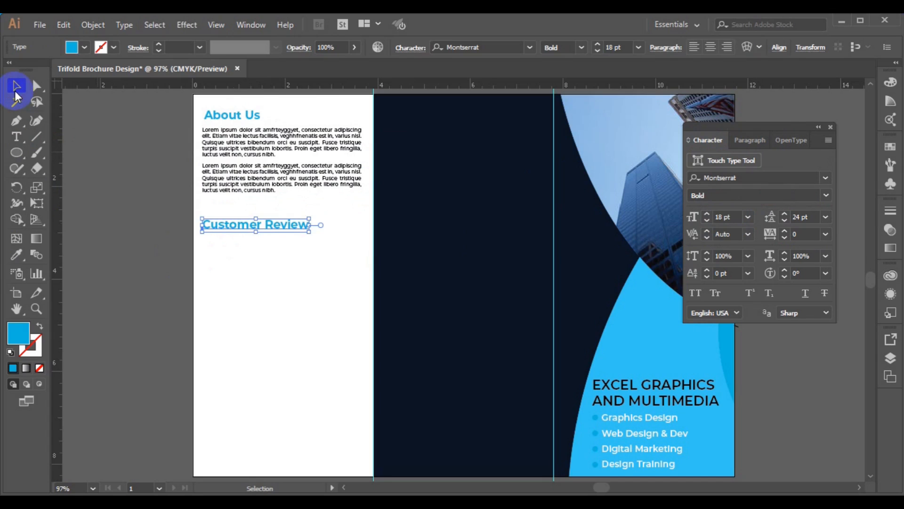